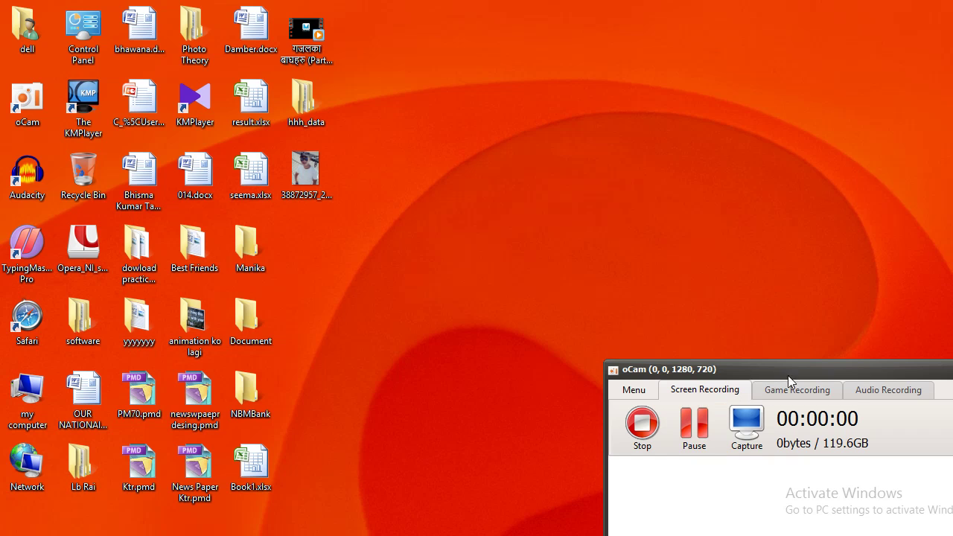
# Step: Move and minimize the oCam recorder, refresh the desktop, and bring up the Run box
pyautogui.moveTo(793, 372); pyautogui.dragTo(627, 372)
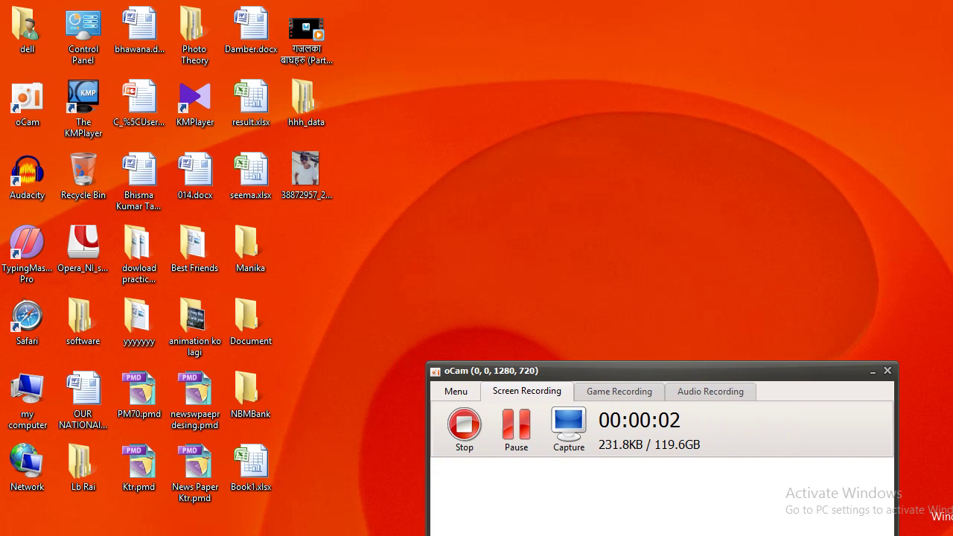
pyautogui.click(881, 376)
pyautogui.rightClick(546, 277)
pyautogui.click(604, 324)
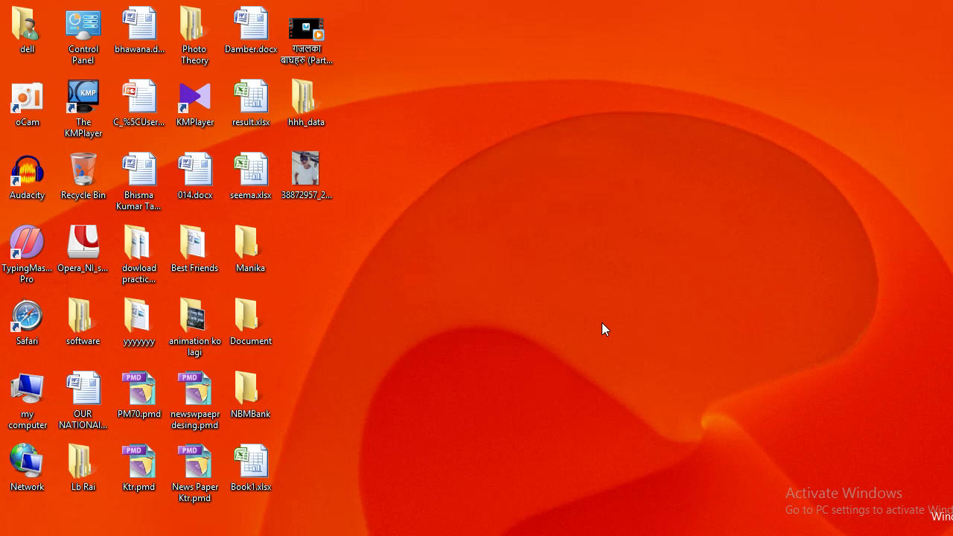
pyautogui.press('super+r')
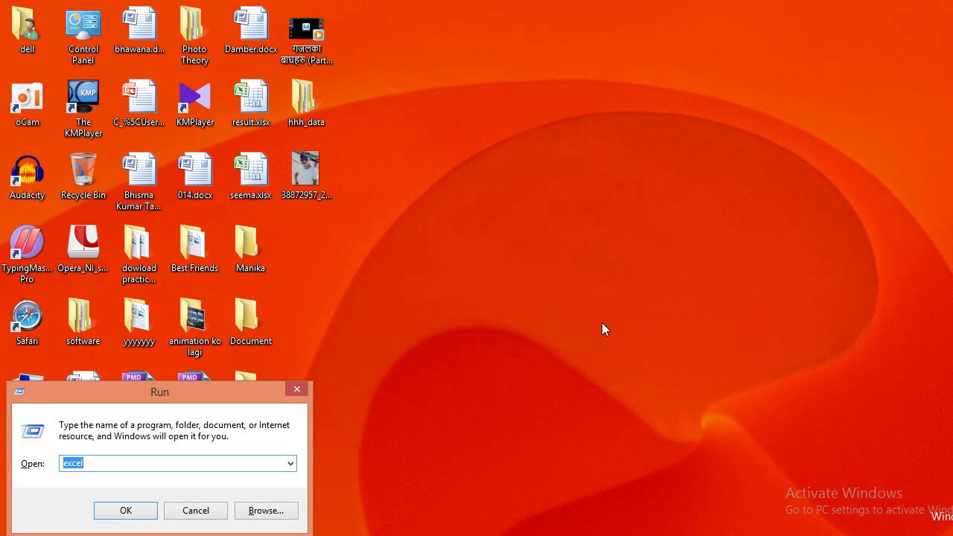
# Step: Launch Photoshop by entering 'photoshop' in Run, refreshing the desktop while it loads
pyautogui.write('phot')
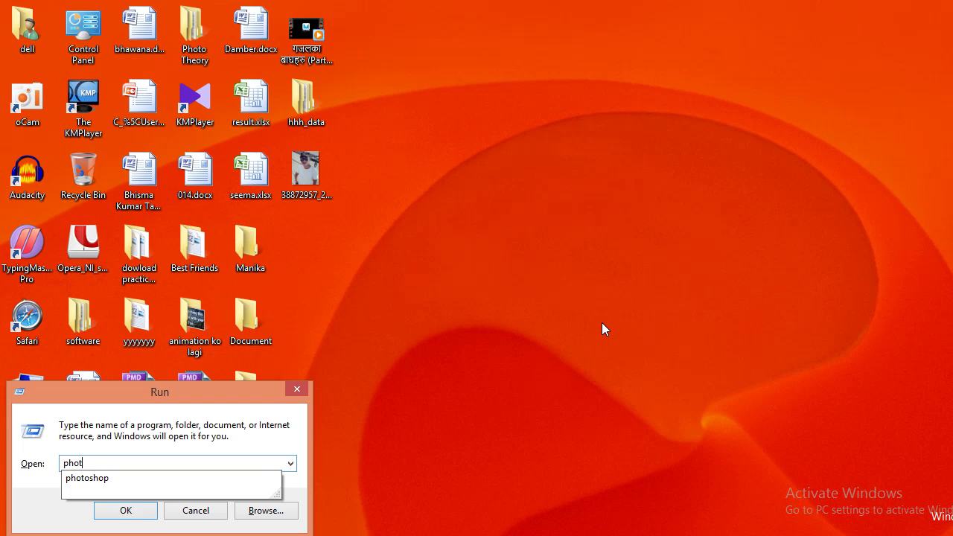
pyautogui.write('\\')
pyautogui.press('BackSpace')
pyautogui.press('BackSpace')
pyautogui.press('BackSpace')
pyautogui.write('hotoshop')
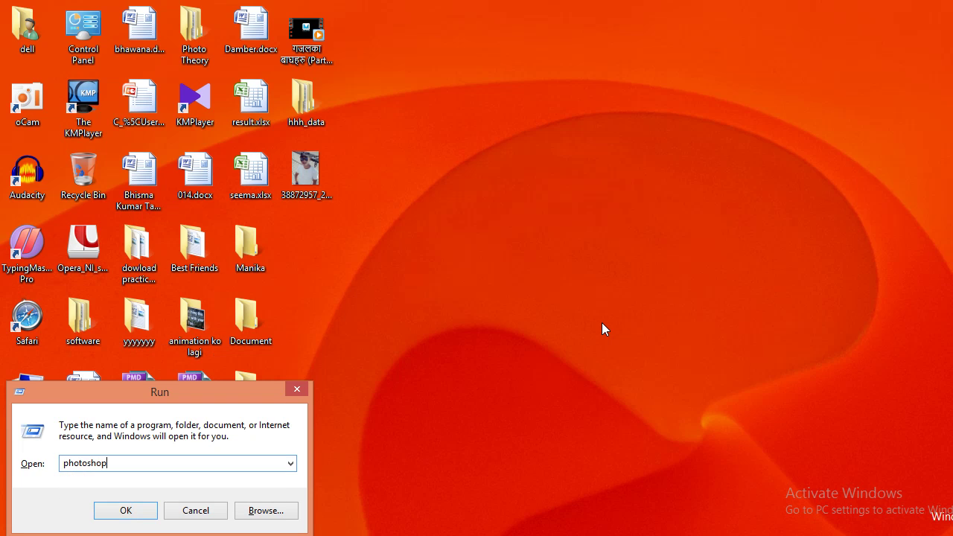
pyautogui.press('Return')
pyautogui.rightClick(586, 277)
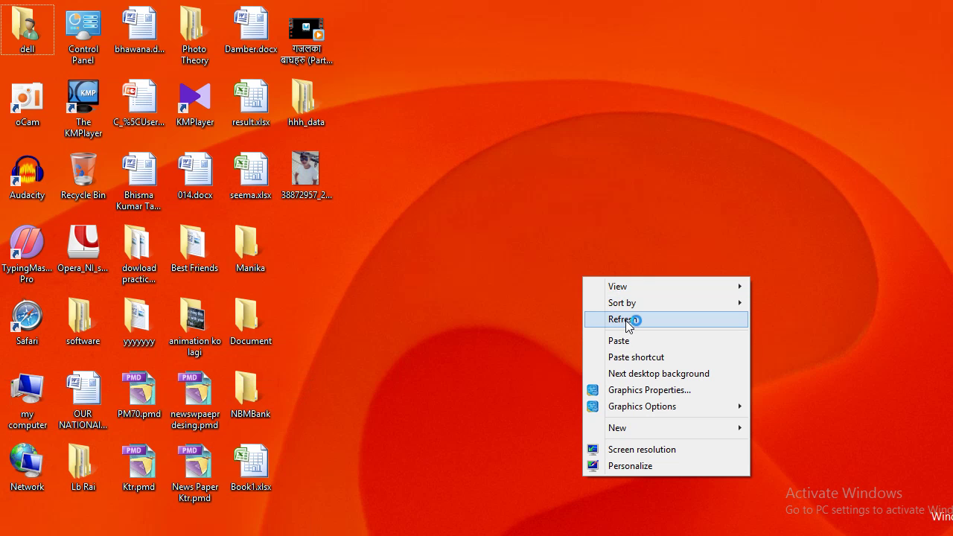
pyautogui.click(629, 319)
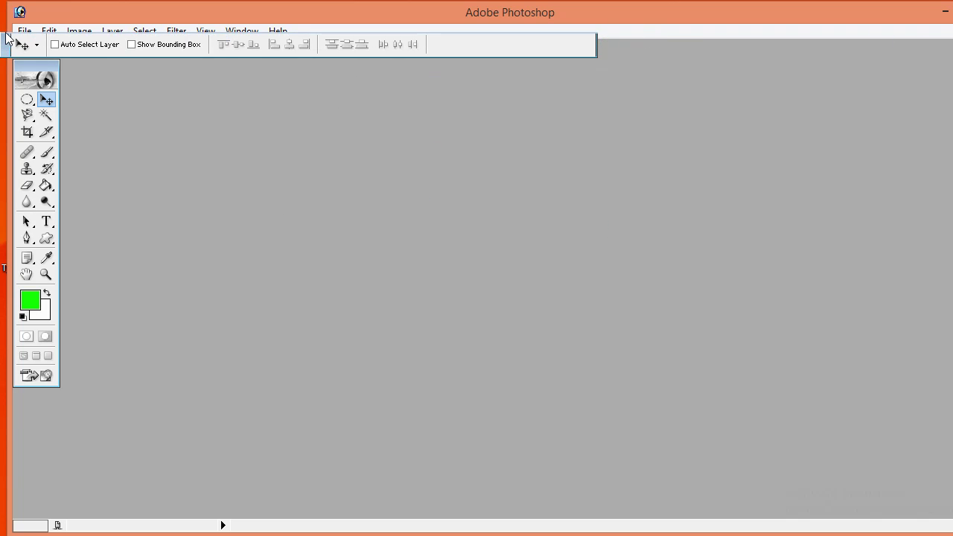
# Step: Dock the Photoshop options bar, minimize Photoshop, and refresh the desktop several times
pyautogui.moveTo(4, 46); pyautogui.dragTo(6, 34)
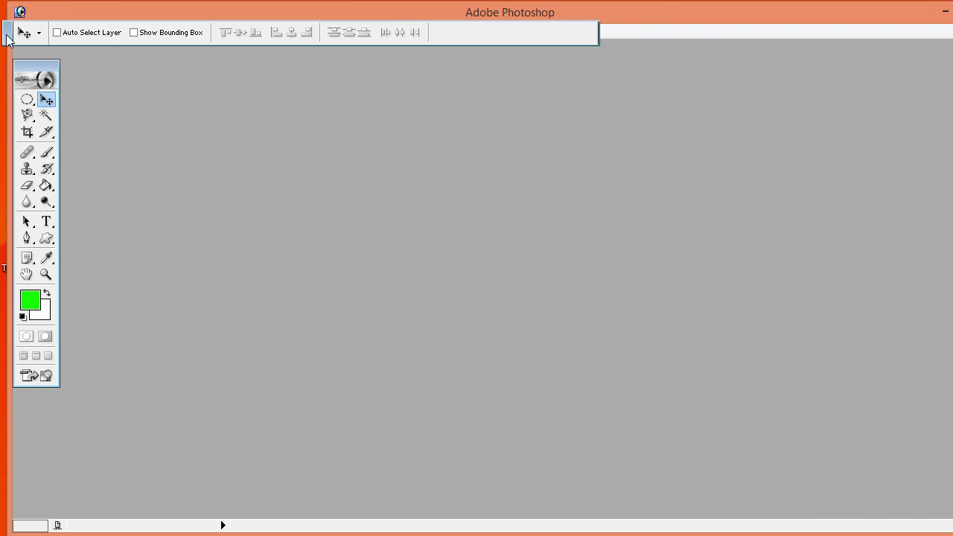
pyautogui.click(945, 11)
pyautogui.rightClick(649, 155)
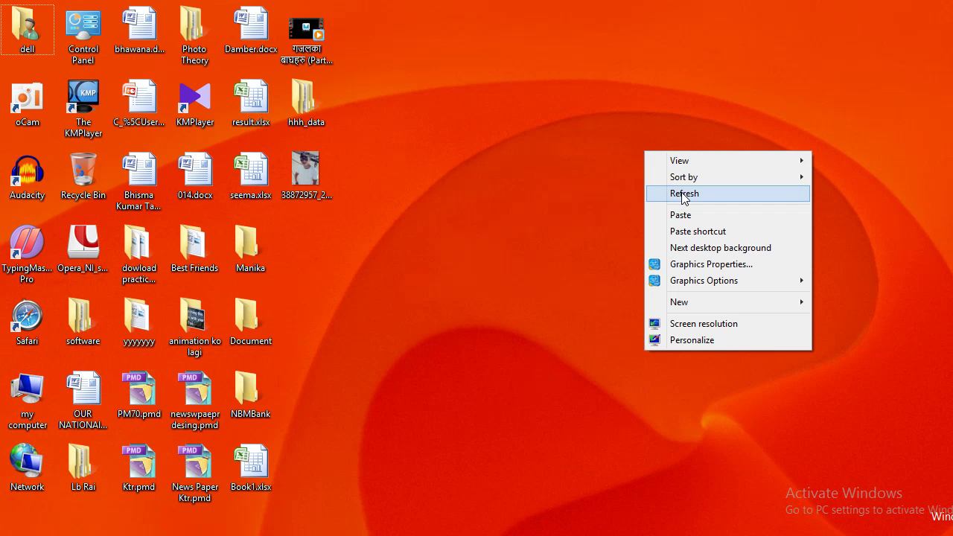
pyautogui.rightClick(679, 192)
pyautogui.click(710, 232)
pyautogui.rightClick(660, 214)
pyautogui.click(708, 257)
pyautogui.rightClick(617, 223)
pyautogui.click(659, 268)
pyautogui.rightClick(622, 247)
pyautogui.click(637, 289)
pyautogui.rightClick(593, 249)
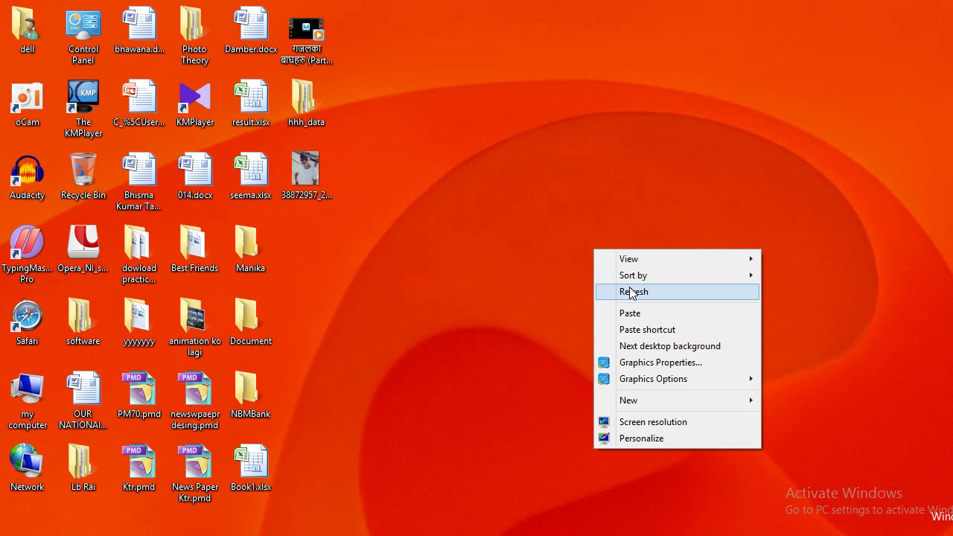
pyautogui.click(630, 292)
# Step: Launch Microsoft Word with a blank document from the Run box
pyautogui.press('super+r')
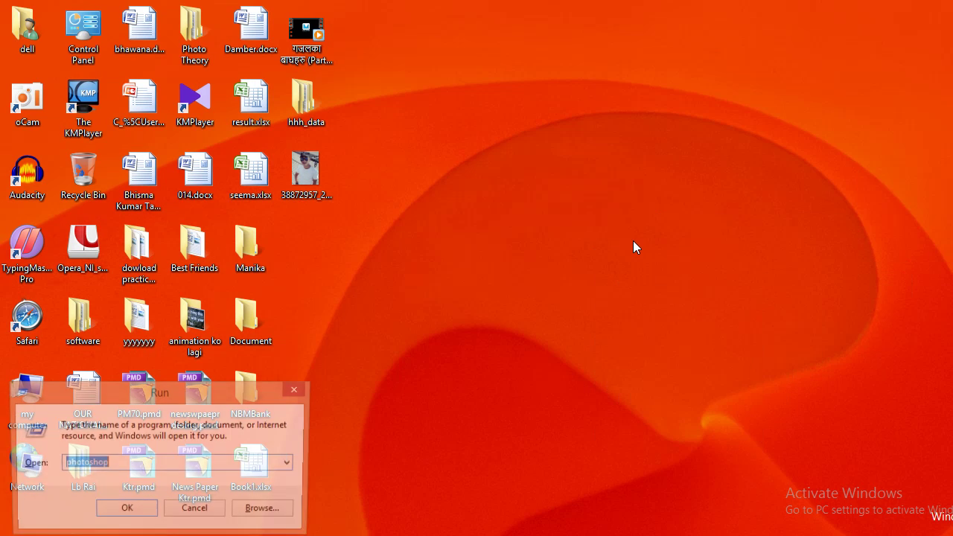
pyautogui.press('BackSpace')
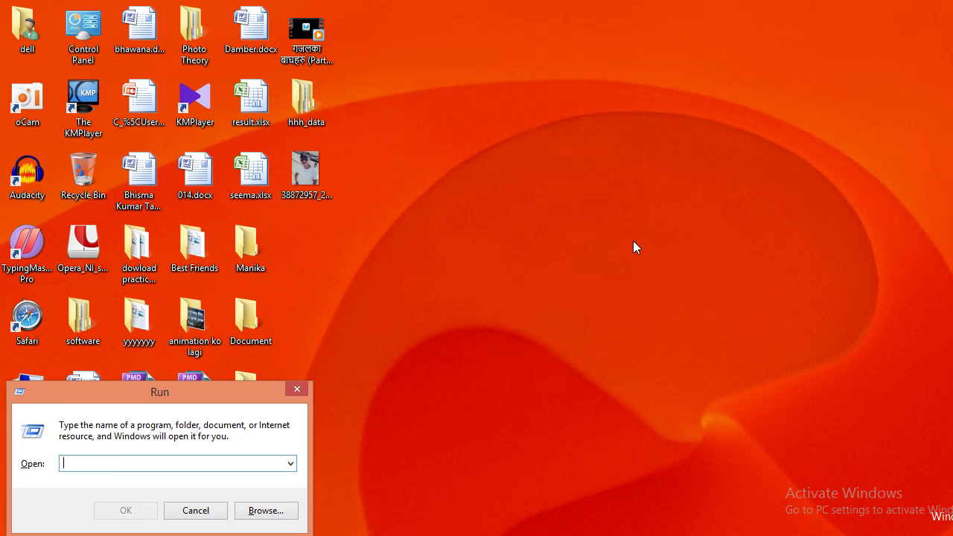
pyautogui.write('win')
pyautogui.write('d')
pyautogui.press('Return')
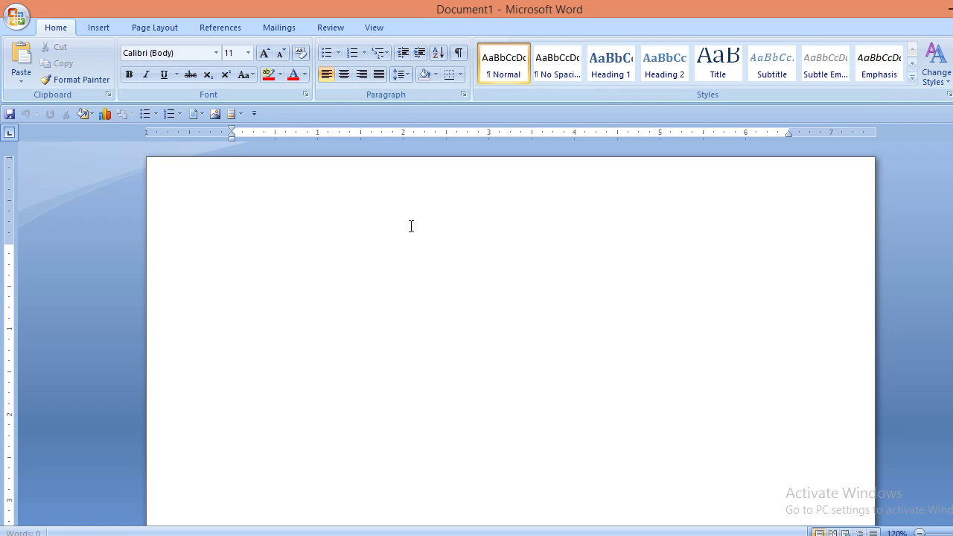
# Step: Type the heading 'What is photoshop', enlarge it to 20 pt, and prefix '#'
pyautogui.scroll(1, 394, 240)
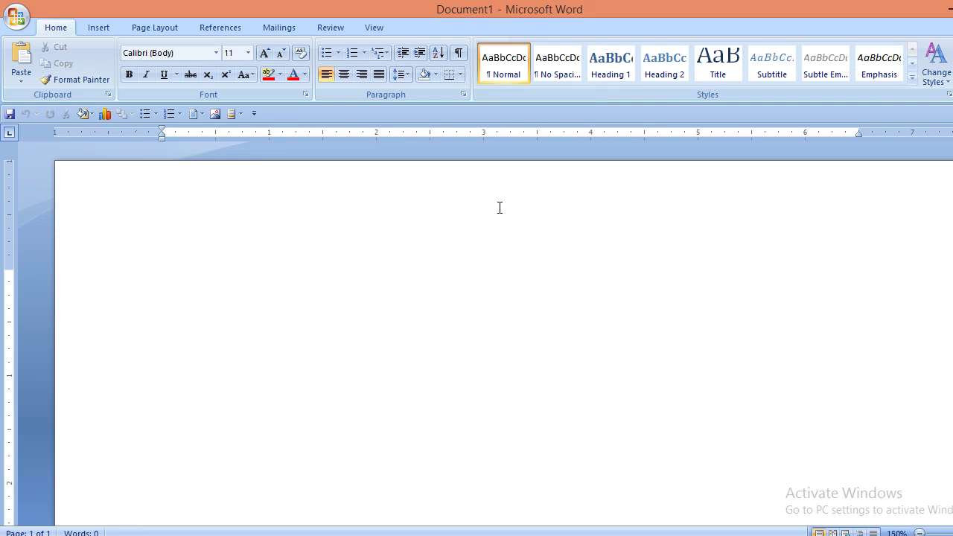
pyautogui.write('What is')
pyautogui.write(' photo')
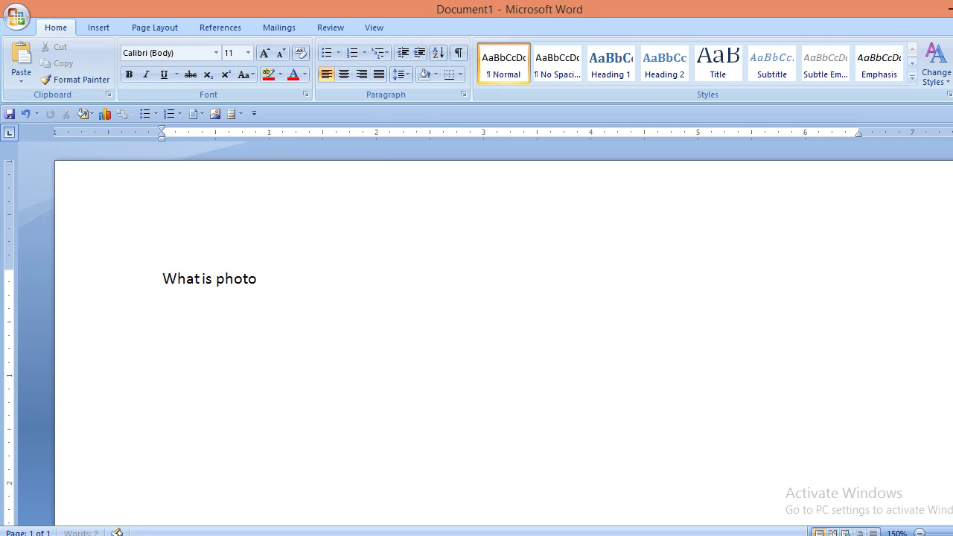
pyautogui.write('shop')
pyautogui.hotkey('ctrl', 'a')
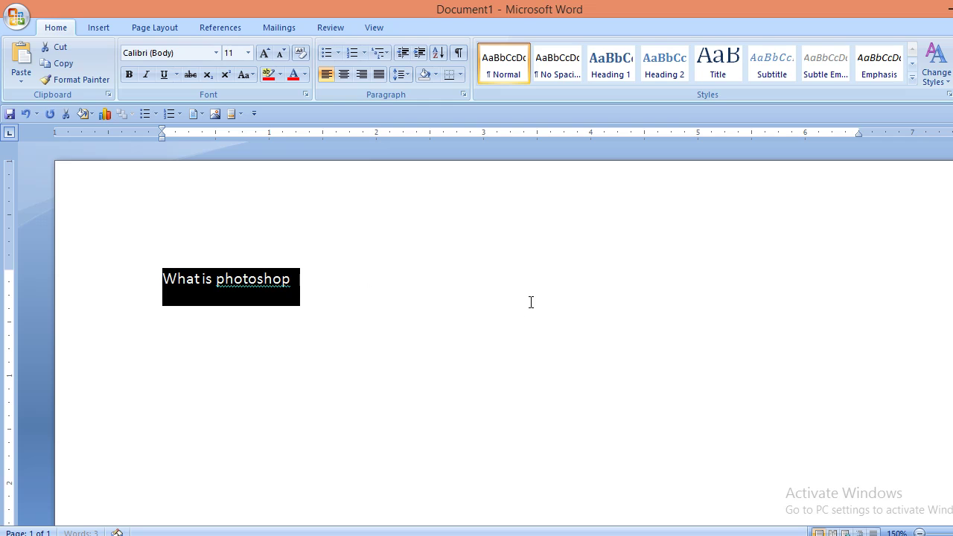
pyautogui.click(267, 53)
pyautogui.click(268, 54)
pyautogui.click(267, 54)
pyautogui.click(414, 286)
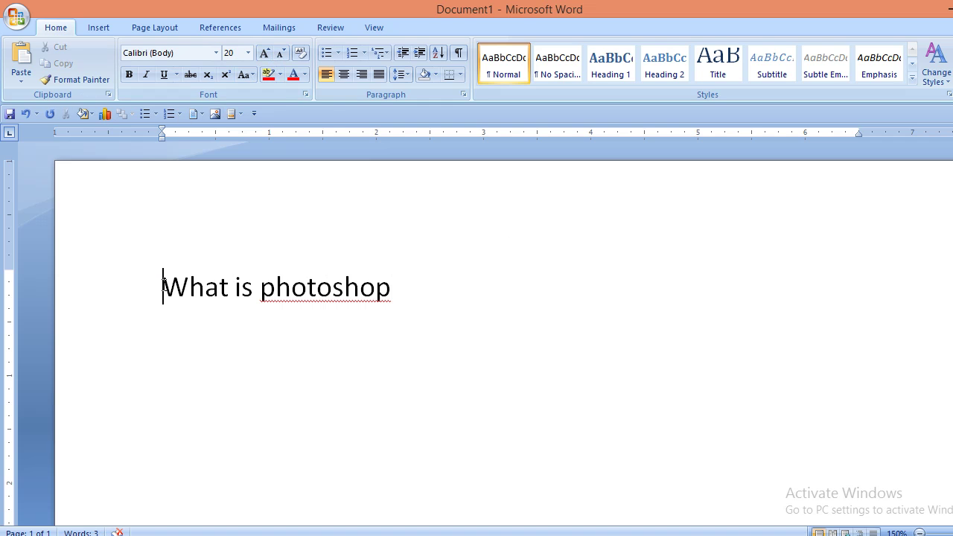
pyautogui.write('#')
# Step: End the heading with 'shop ?' and start a new line below it
pyautogui.rightClick(346, 287)
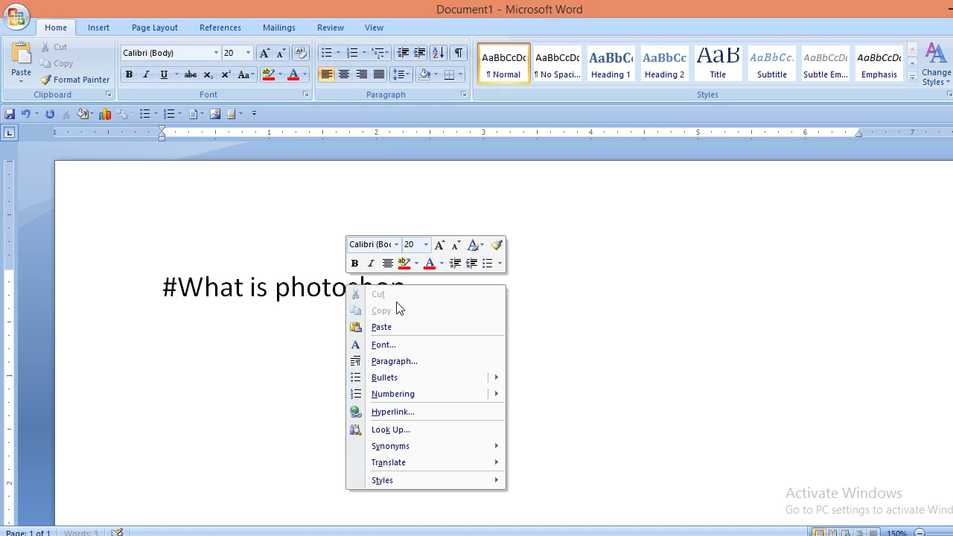
pyautogui.click(420, 283)
pyautogui.press('BackSpace')
pyautogui.press('BackSpace')
pyautogui.press('BackSpace')
pyautogui.press('BackSpace')
pyautogui.write('shop ?')
pyautogui.press('Return')
# Step: Capitalise 'Photoshop' and begin the answer describing Adobe's digital graphics editing program
pyautogui.click(372, 288)
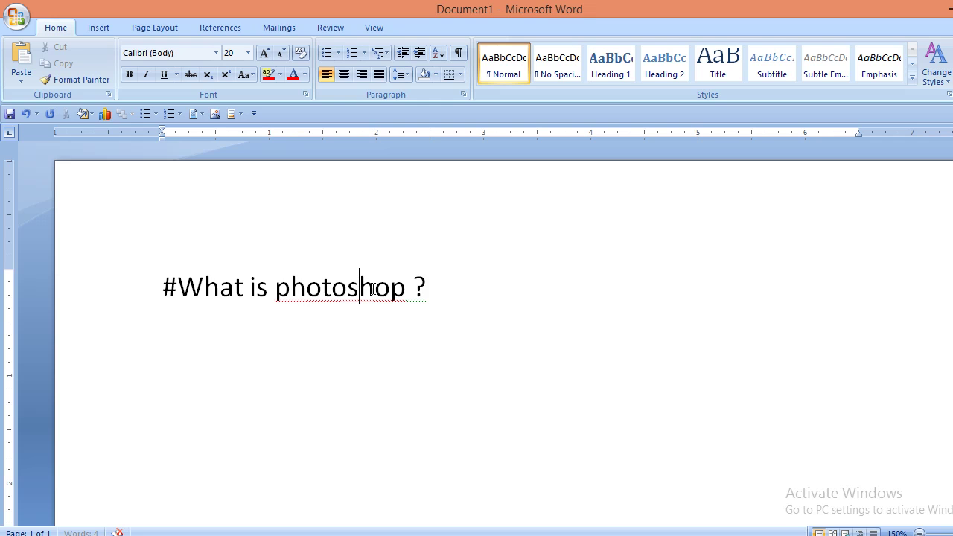
pyautogui.rightClick(410, 302)
pyautogui.click(451, 313)
pyautogui.write('Photo')
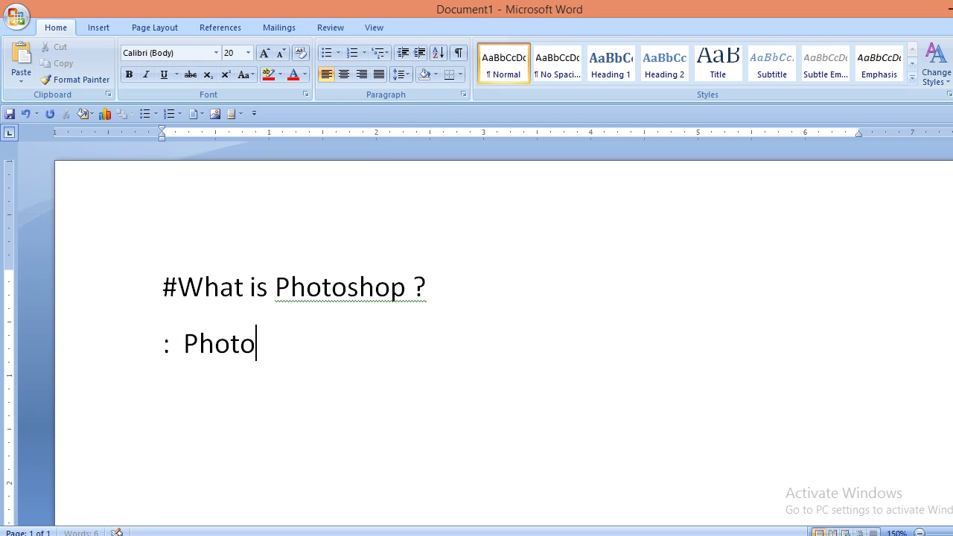
pyautogui.write('shop is')
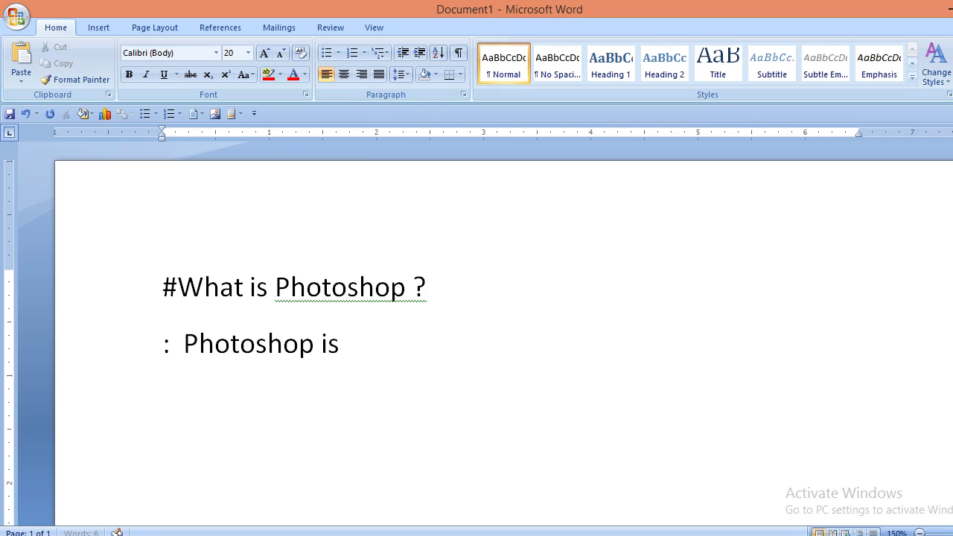
pyautogui.write(' a')
pyautogui.write('digital g')
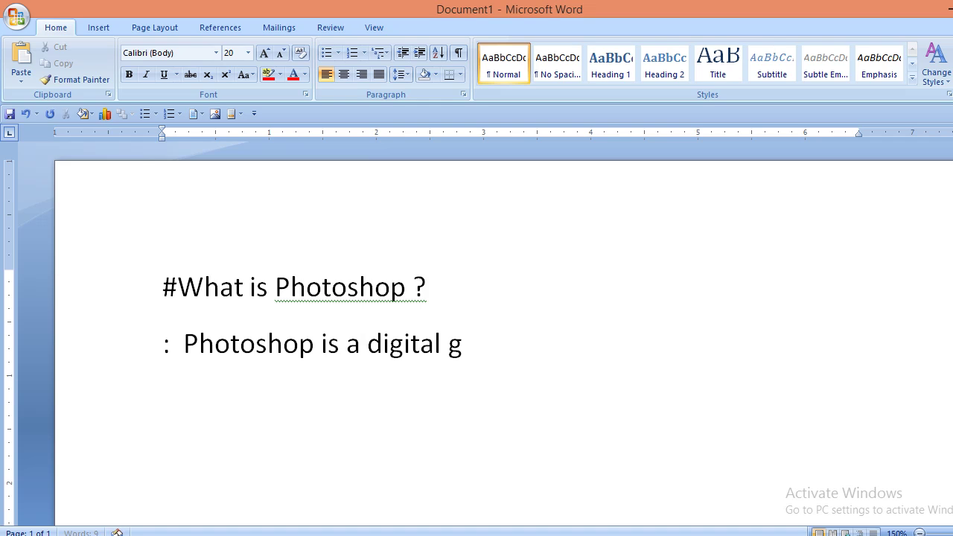
pyautogui.write('raphics editing pro')
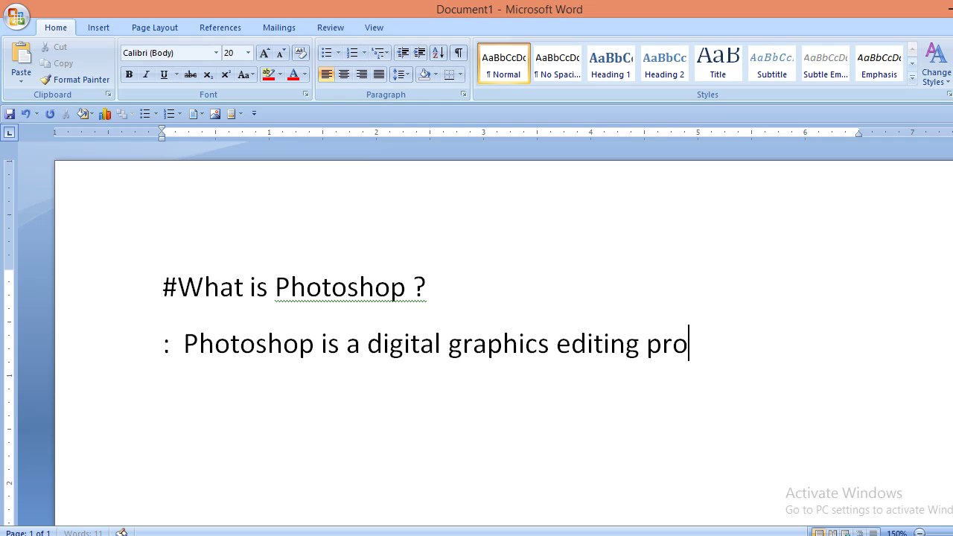
pyautogui.write('gram')
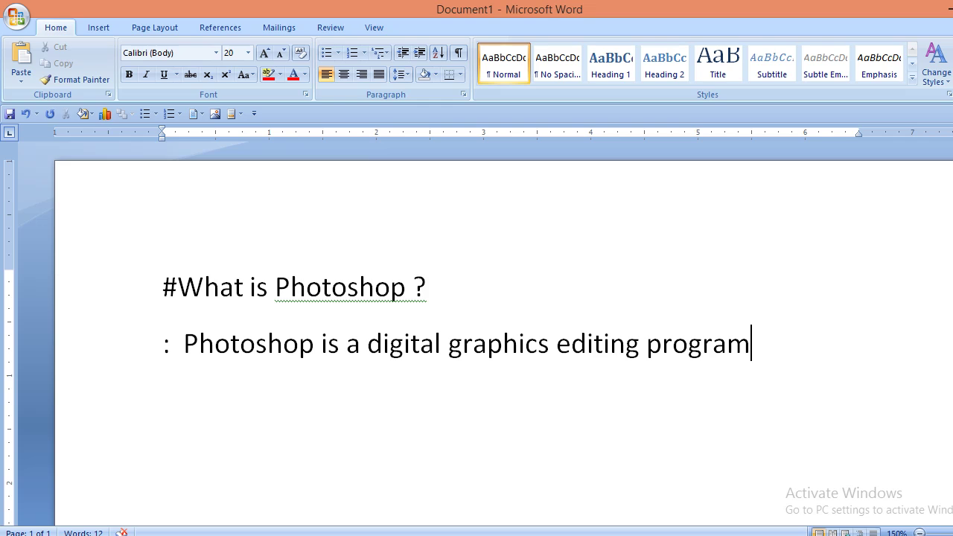
pyautogui.write(' produced b')
pyautogui.write('y Ado')
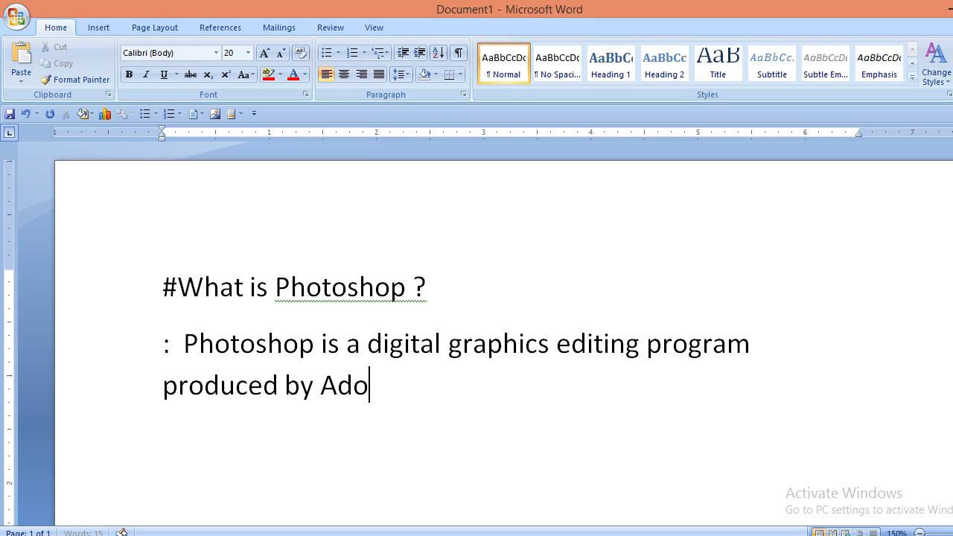
pyautogui.write('be s')
pyautogui.write('ystem . IT is')
# Step: Continue the answer: 'It is the leader for commercial Bitmap editing and image manipulation', fixing typos
pyautogui.press('BackSpace')
pyautogui.press('BackSpace')
pyautogui.press('BackSpace')
pyautogui.press('BackSpace')
pyautogui.write('t is t')
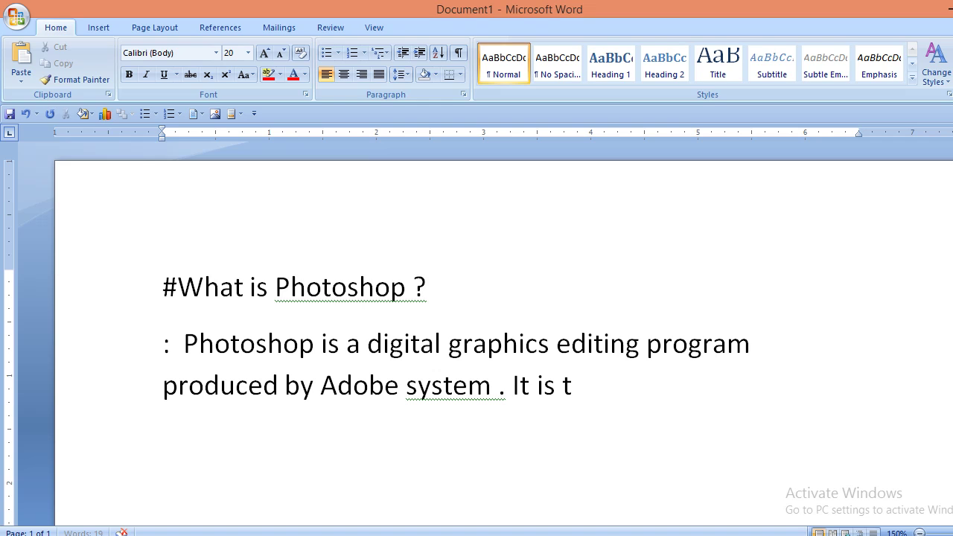
pyautogui.write('he leader for')
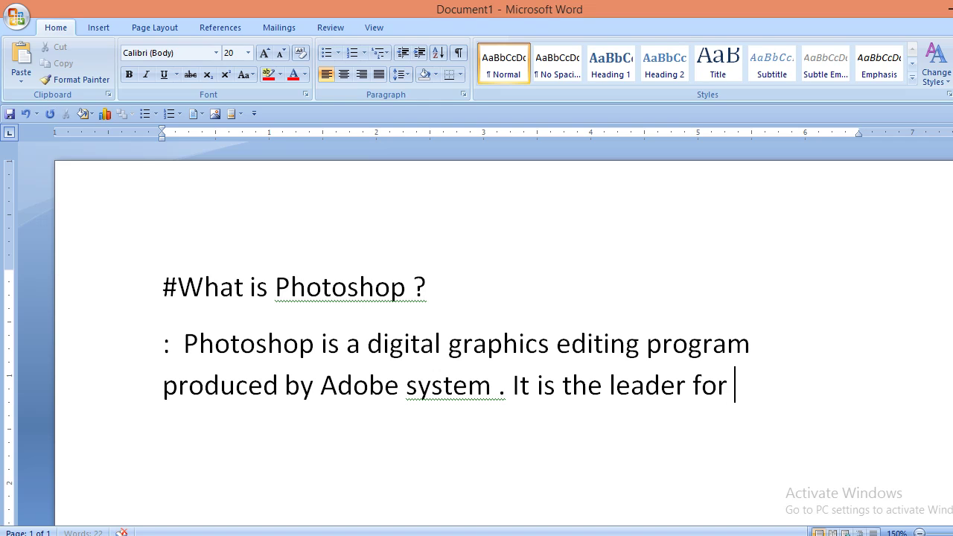
pyautogui.write(' commerica ')
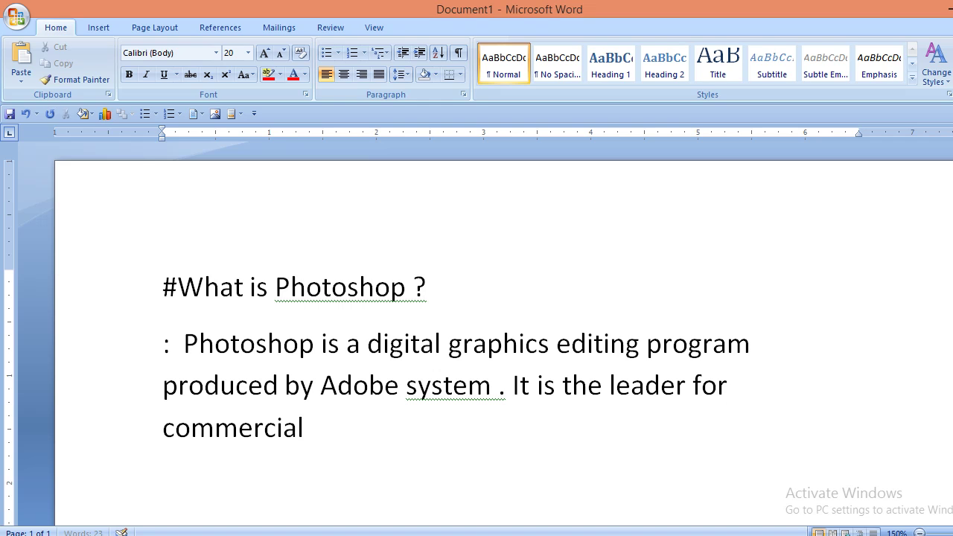
pyautogui.write('Bitmpa')
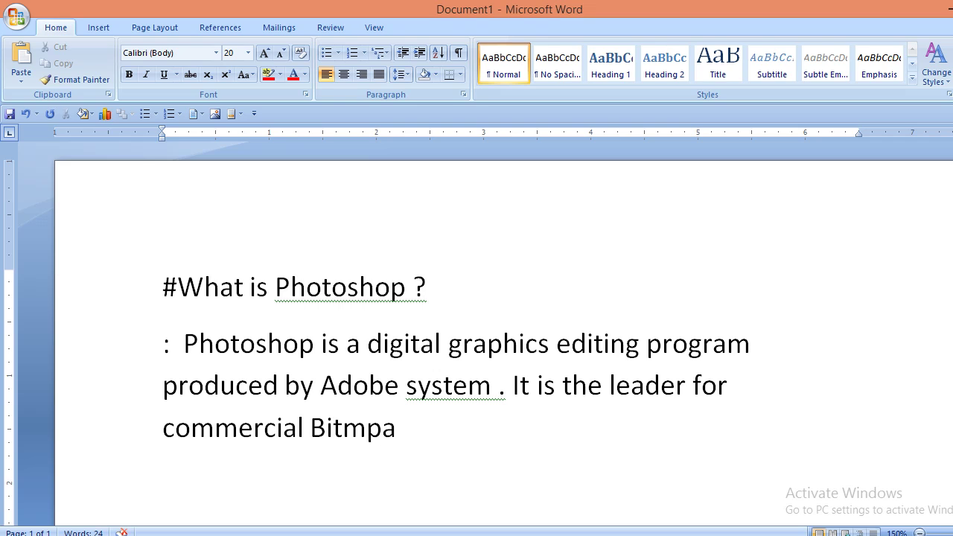
pyautogui.press('BackSpace')
pyautogui.press('BackSpace')
pyautogui.write('ap ')
pyautogui.write('edi')
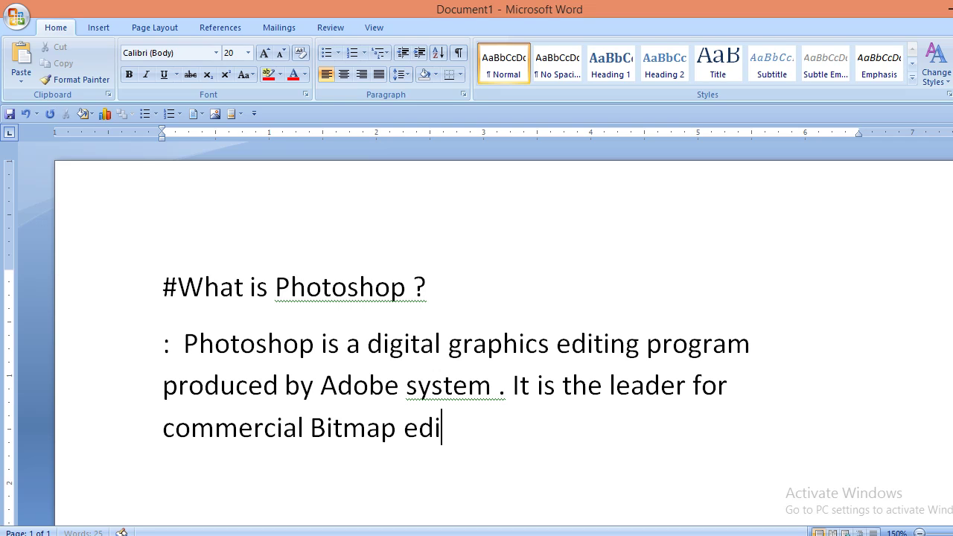
pyautogui.write('ting')
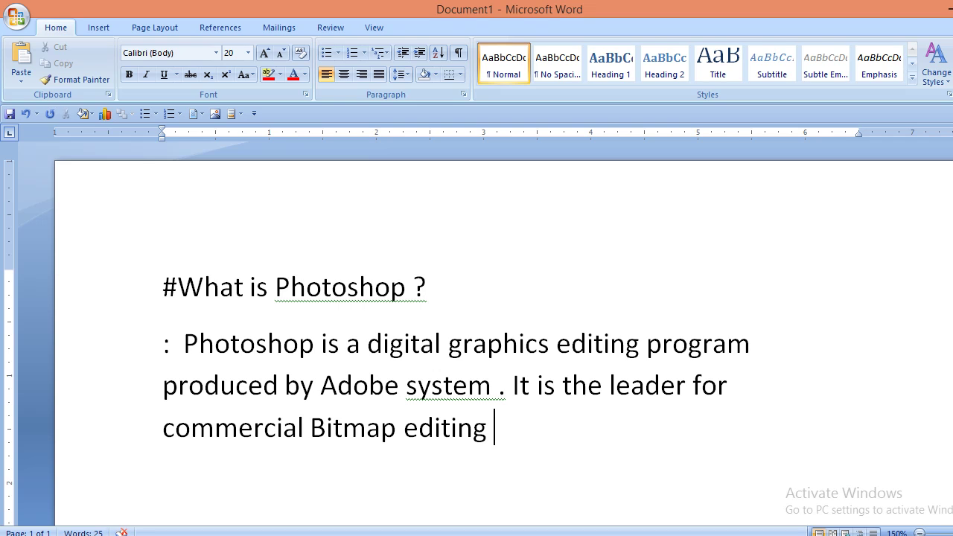
pyautogui.write(' and image manupal')
pyautogui.write('tion')
pyautogui.press('BackSpace')
pyautogui.press('BackSpace')
pyautogui.press('BackSpace')
pyautogui.press('BackSpace')
pyautogui.press('BackSpace')
pyautogui.press('BackSpace')
pyautogui.press('BackSpace')
pyautogui.press('BackSpace')
# Step: Finish the paragraph: industry standard for desktop graphics editing, available for windows /Mac
pyautogui.write('upu')
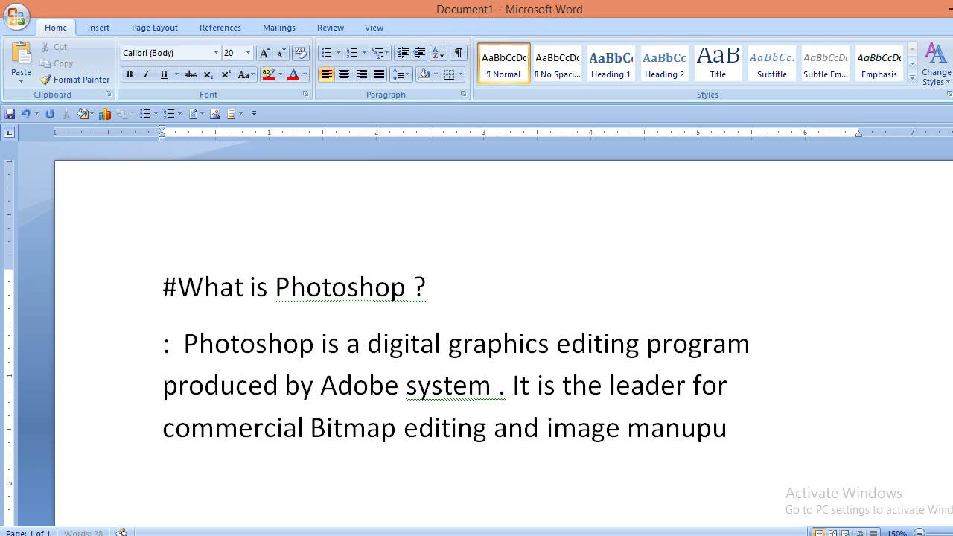
pyautogui.press('BackSpace')
pyautogui.press('BackSpace')
pyautogui.press('BackSpace')
pyautogui.write('ipulation . It is considered by many')
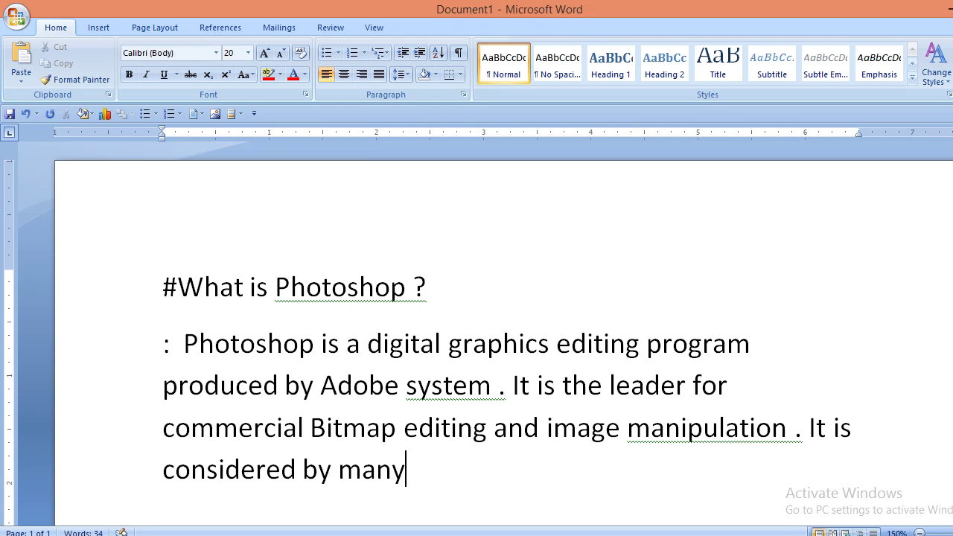
pyautogui.write('o be the indsu')
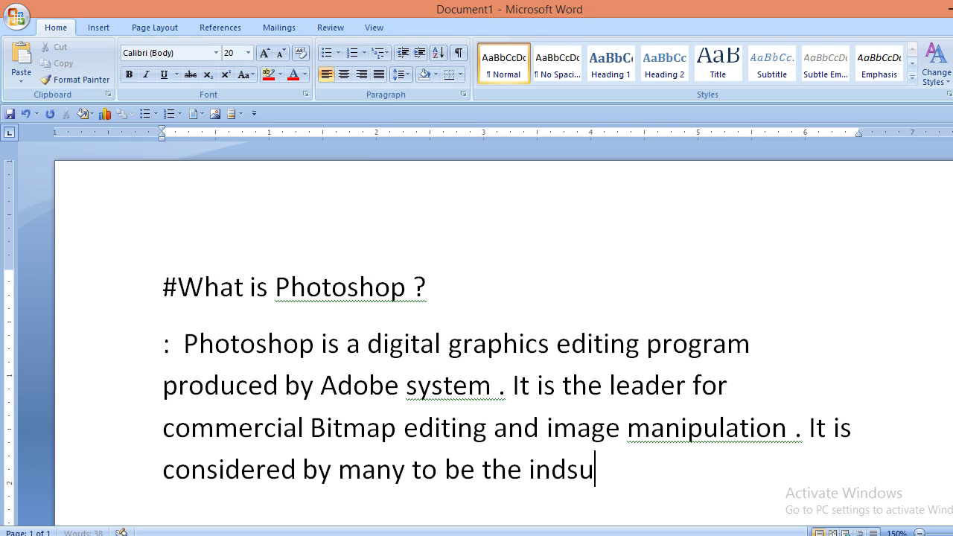
pyautogui.press('BackSpace')
pyautogui.press('BackSpace')
pyautogui.write('us')
pyautogui.write('ary')
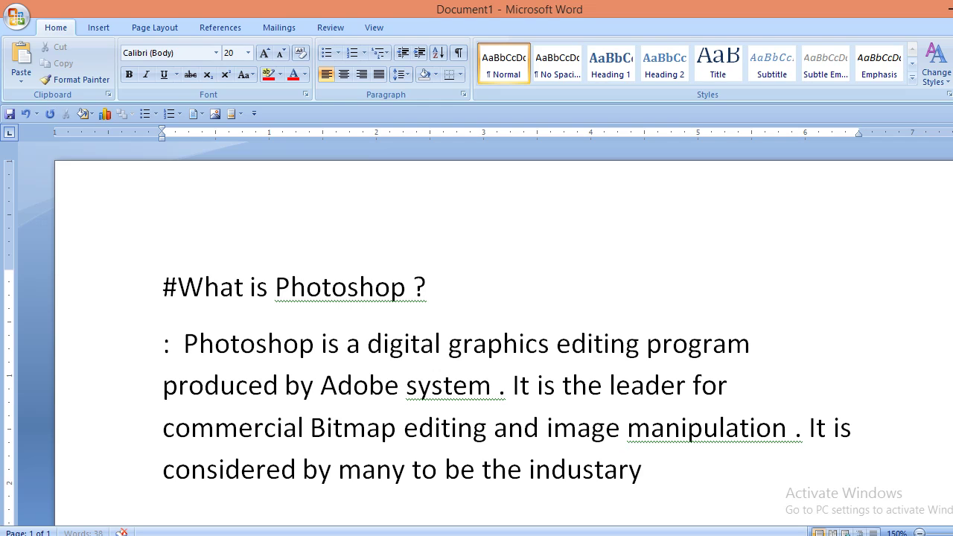
pyautogui.press('BackSpace')
pyautogui.press('BackSpace')
pyautogui.press('BackSpace')
pyautogui.write('ry standard')
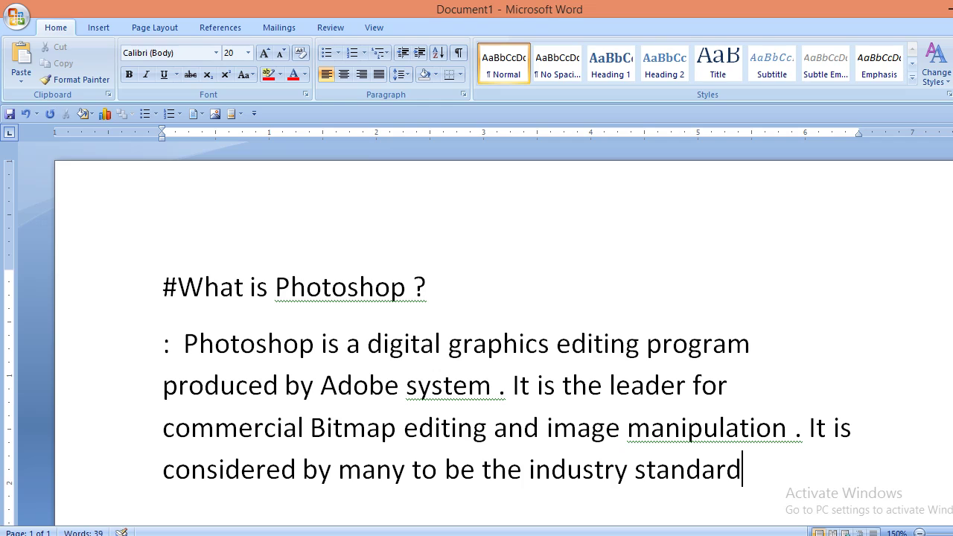
pyautogui.write(' for de')
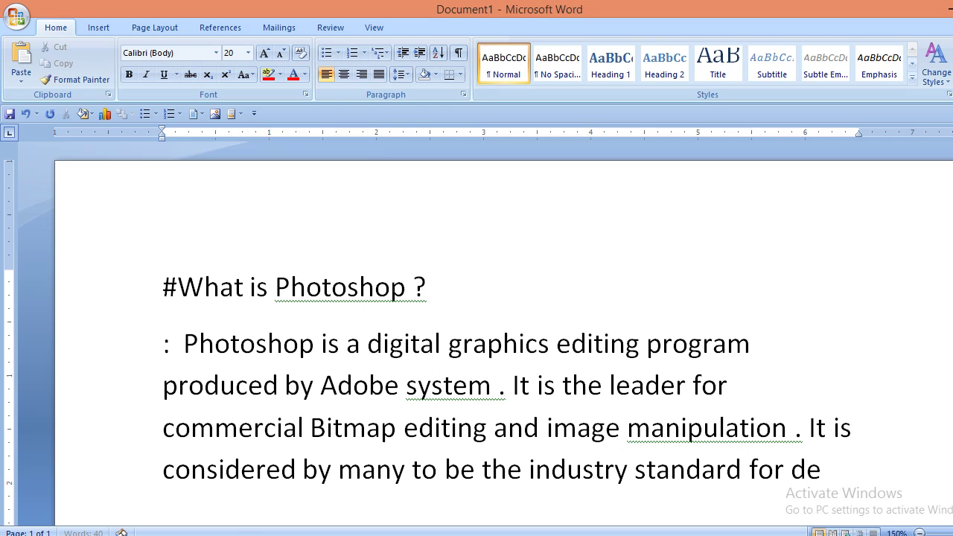
pyautogui.write('skop')
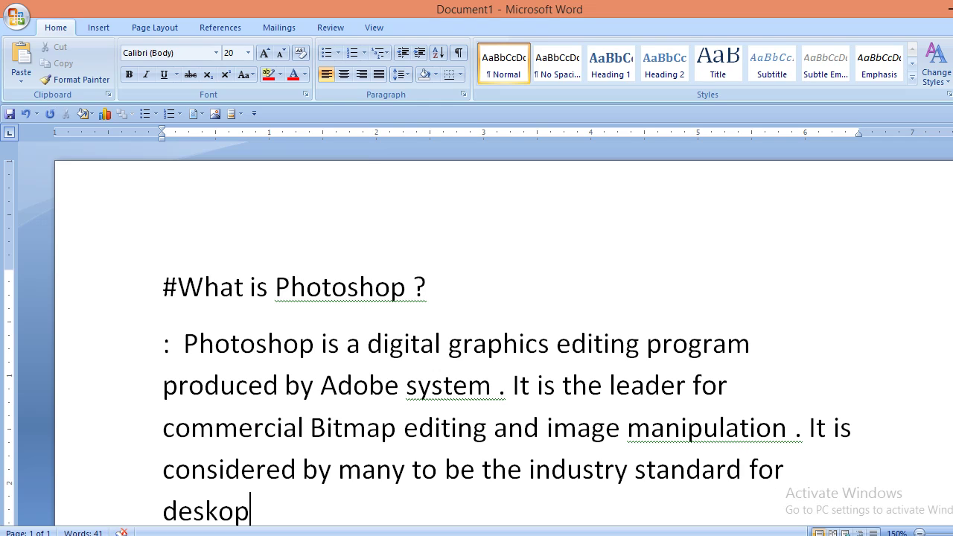
pyautogui.write(' graphices')
pyautogui.press('BackSpace')
pyautogui.press('BackSpace')
pyautogui.write('es edti')
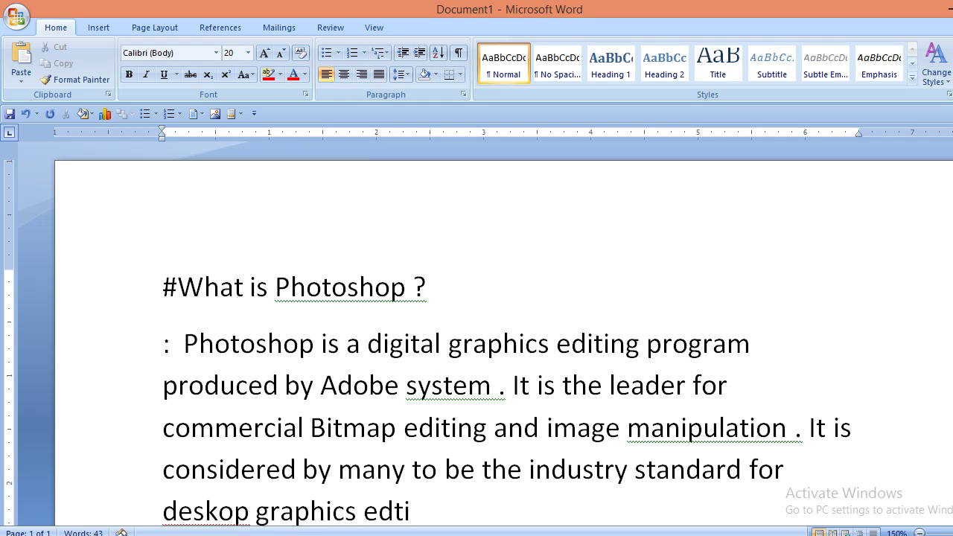
pyautogui.press('BackSpace')
pyautogui.press('BackSpace')
pyautogui.write('iting ')
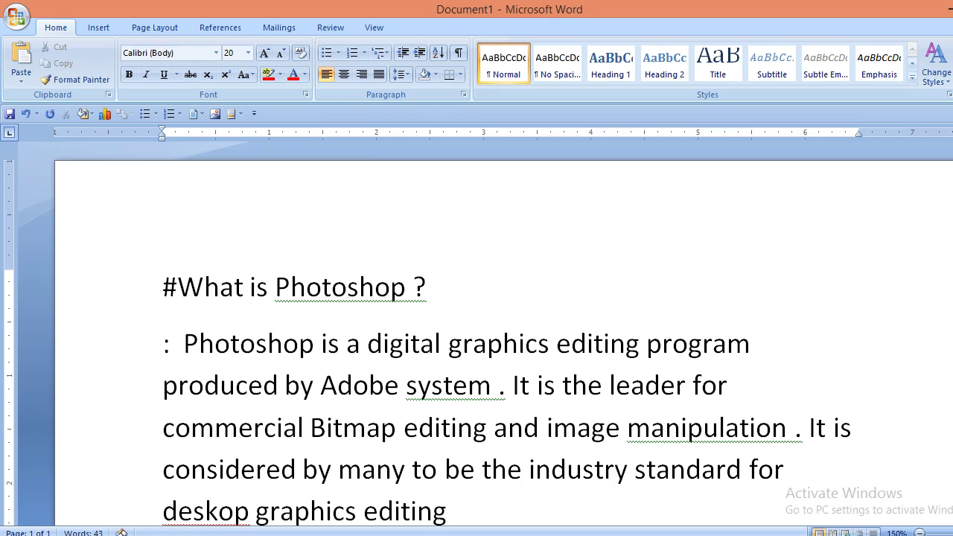
pyautogui.write('and is available for the windows /')
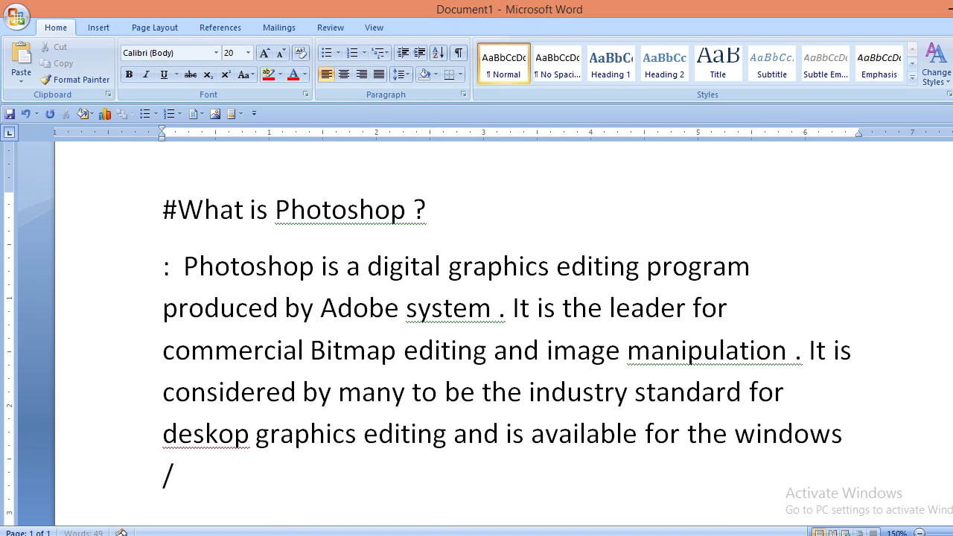
pyautogui.write('Mac operati')
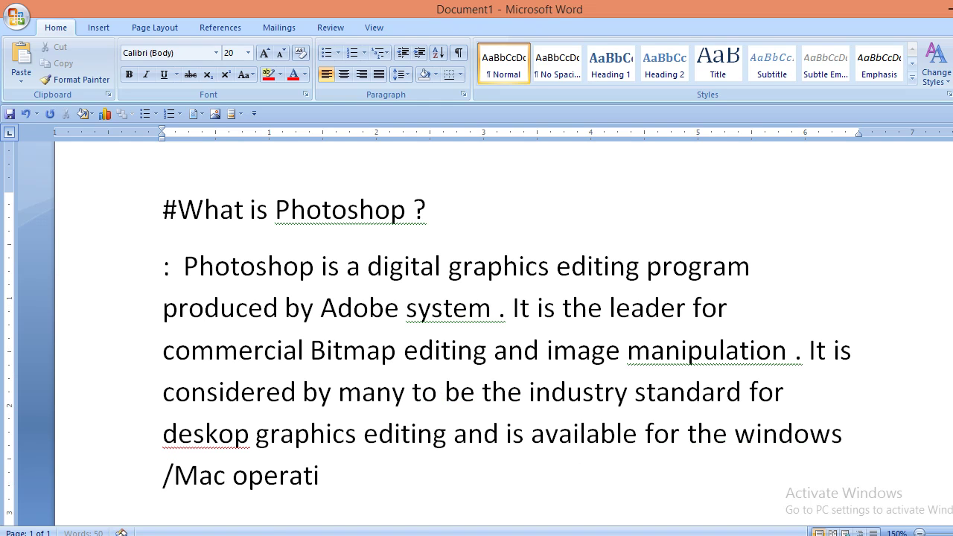
pyautogui.write('ng system.')
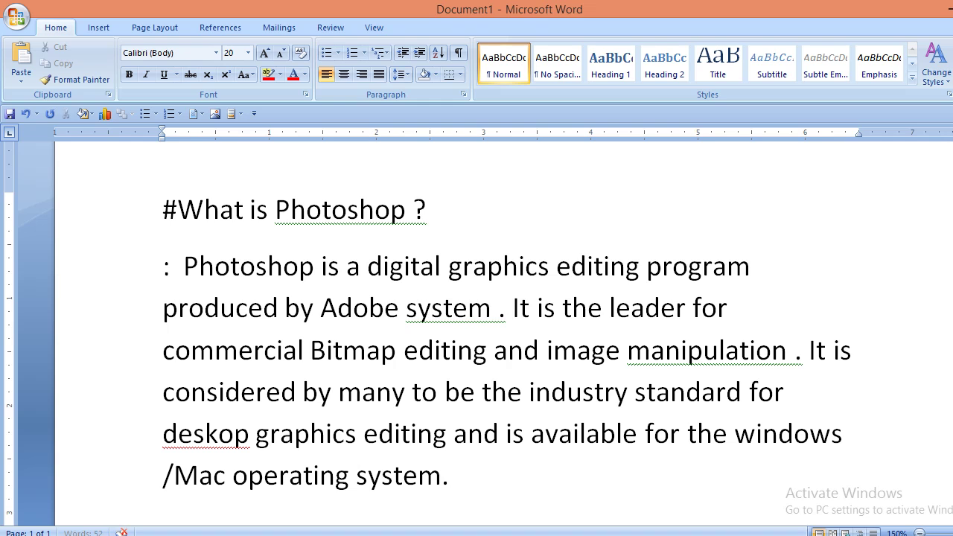
pyautogui.moveTo(199, 265); pyautogui.dragTo(485, 500)
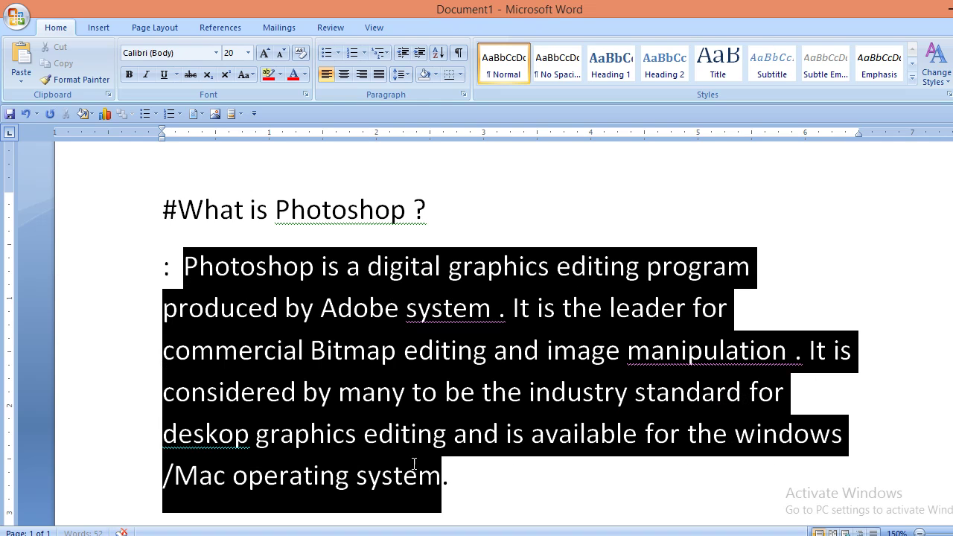
# Step: Justify the paragraph and correct 'deskop' to 'desktop'
pyautogui.click(379, 75)
pyautogui.click(495, 491)
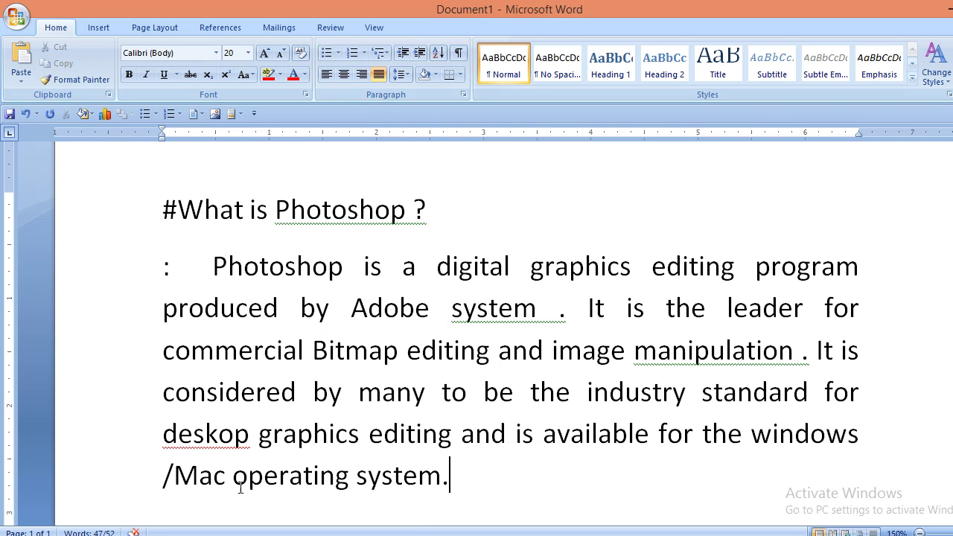
pyautogui.click(248, 437)
pyautogui.press('BackSpace')
pyautogui.press('BackSpace')
pyautogui.press('BackSpace')
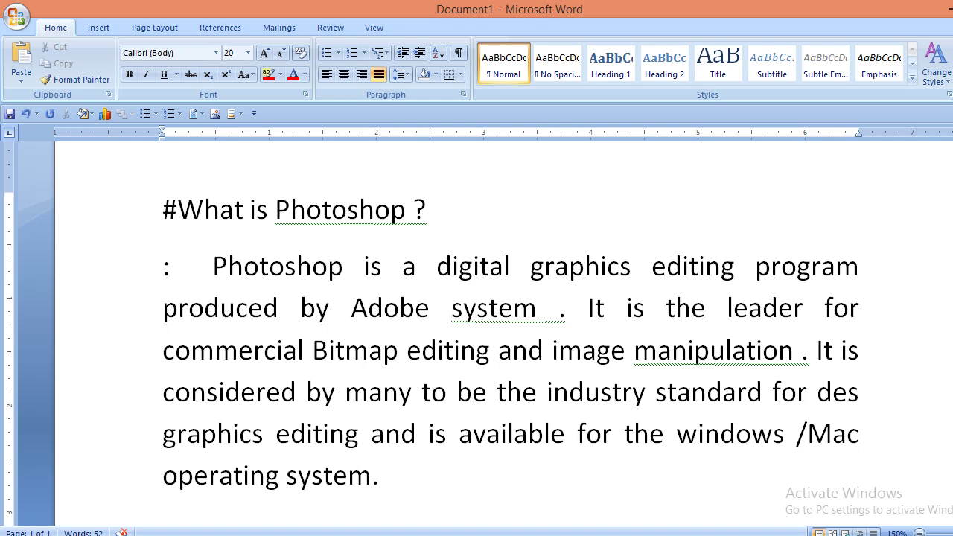
pyautogui.write('ktop graphics editing and is available for the windows')
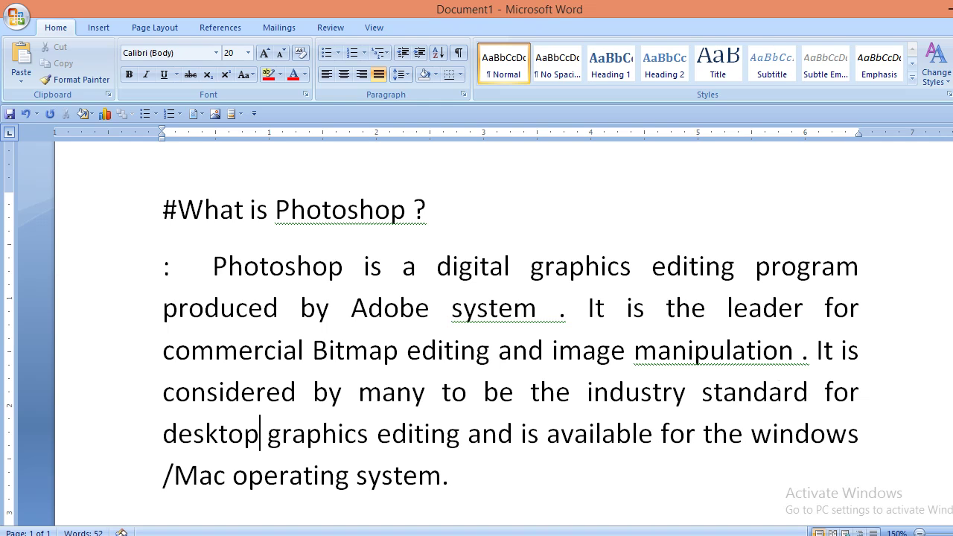
# Step: Shrink the paragraph to 18 pt and add the heading '# Parts of adobe photoshop'
pyautogui.moveTo(213, 260); pyautogui.dragTo(487, 473)
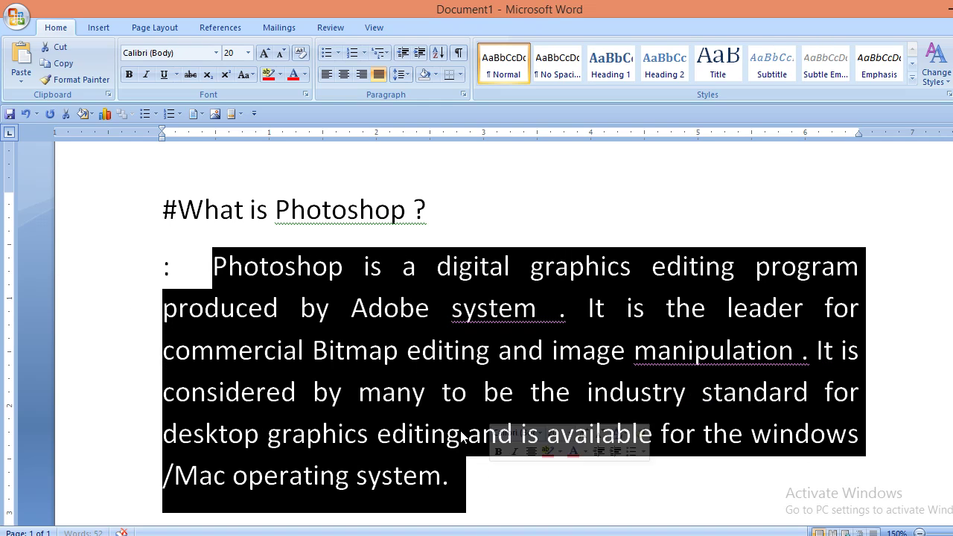
pyautogui.click(282, 54)
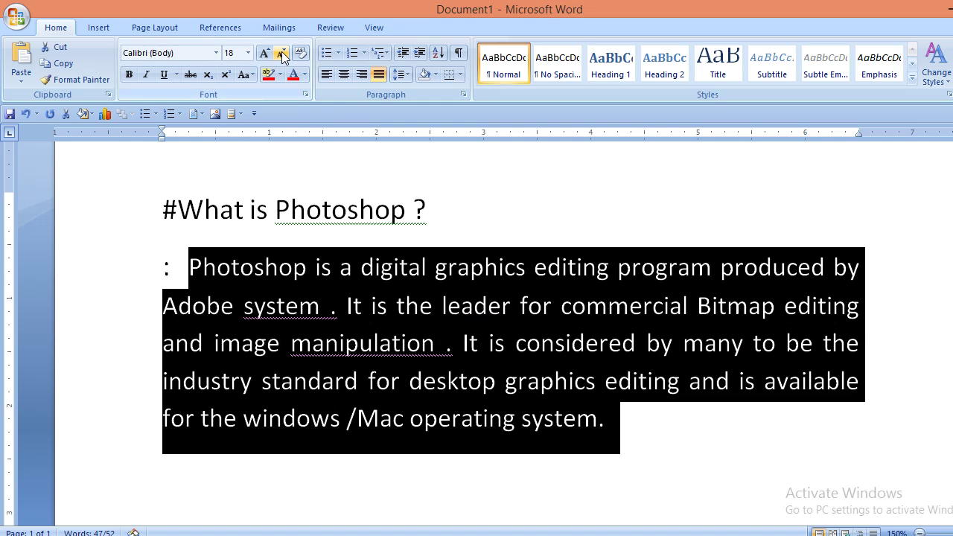
pyautogui.click(636, 421)
pyautogui.press('Return')
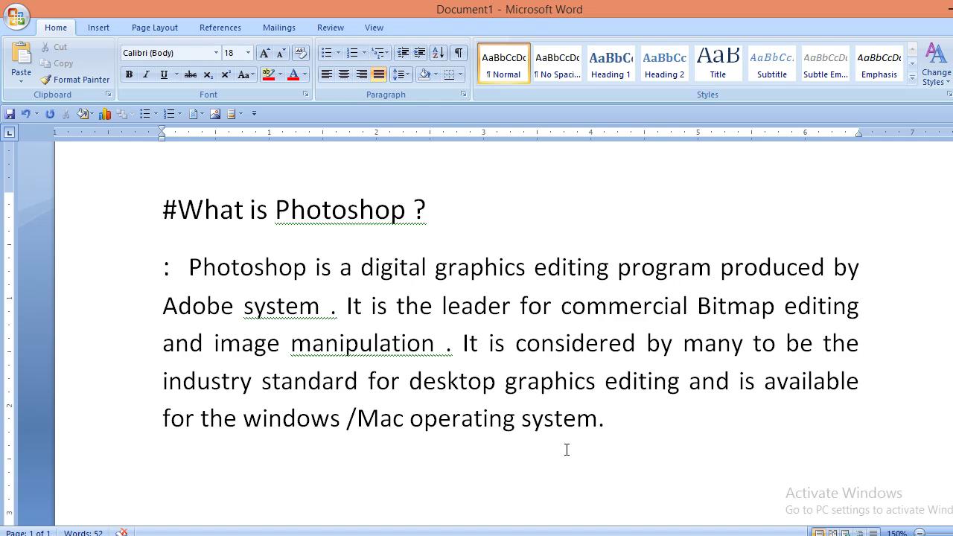
pyautogui.press('Return')
pyautogui.write('# Parts')
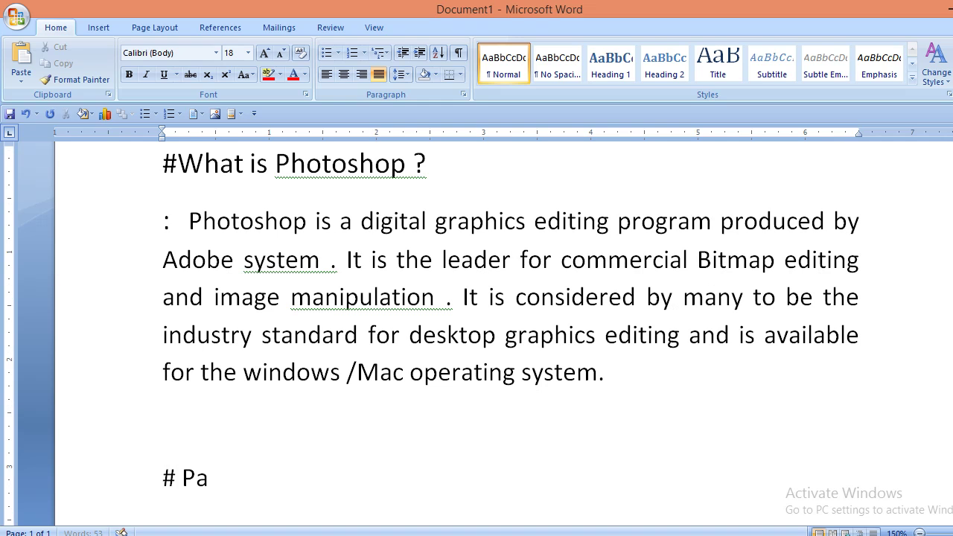
pyautogui.write(' of ')
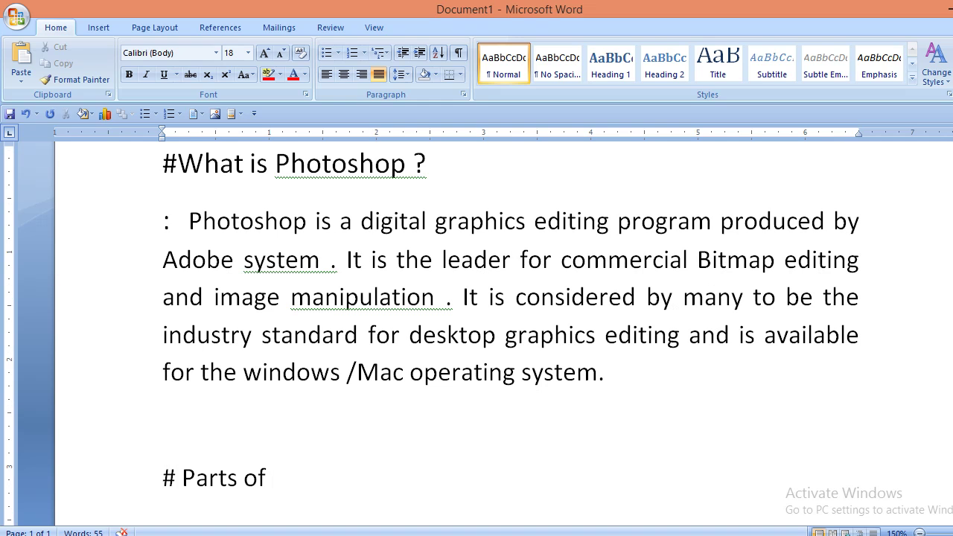
pyautogui.write('adobe ph')
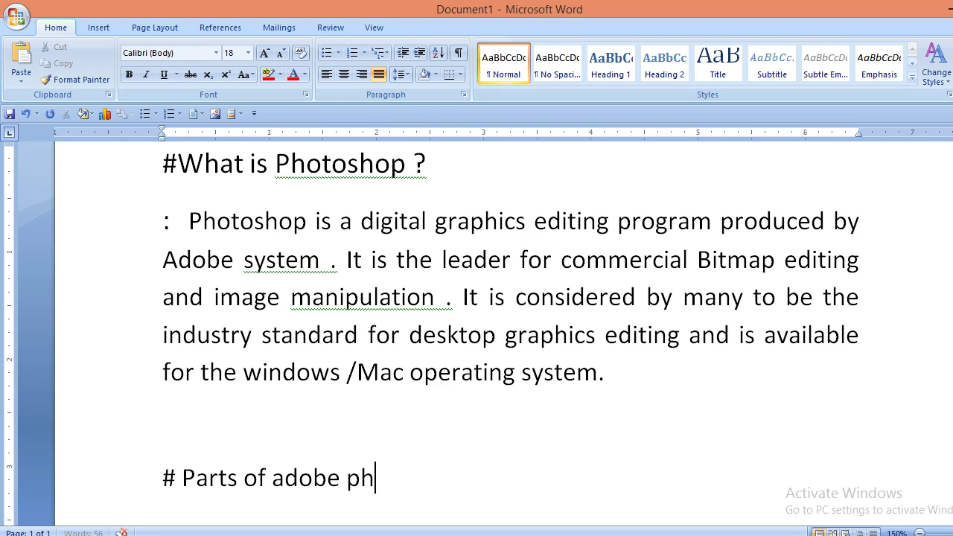
pyautogui.write('otoshop')
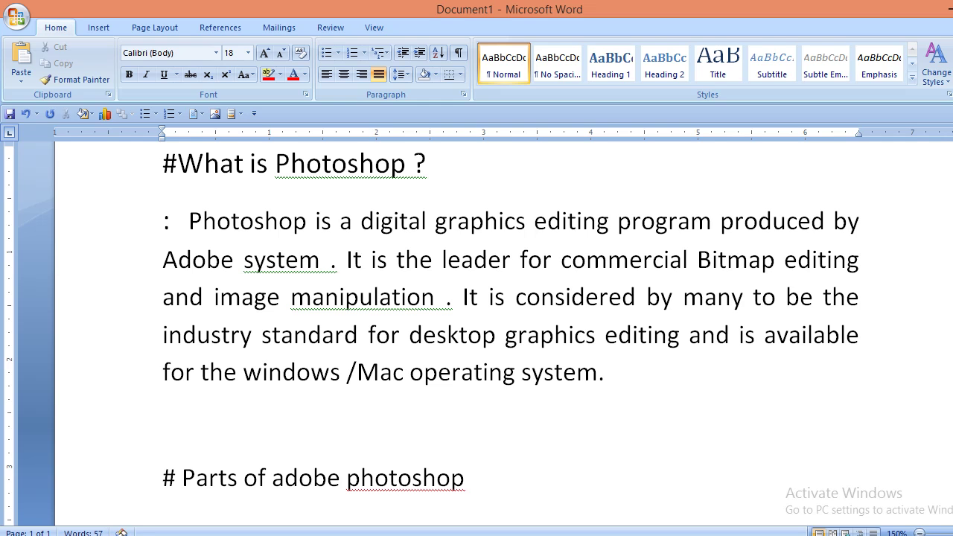
# Step: Add bullets Menu Bar, Title Bar, Option Bar, Layer and Tools under the heading
pyautogui.press('Return')
pyautogui.write('*')
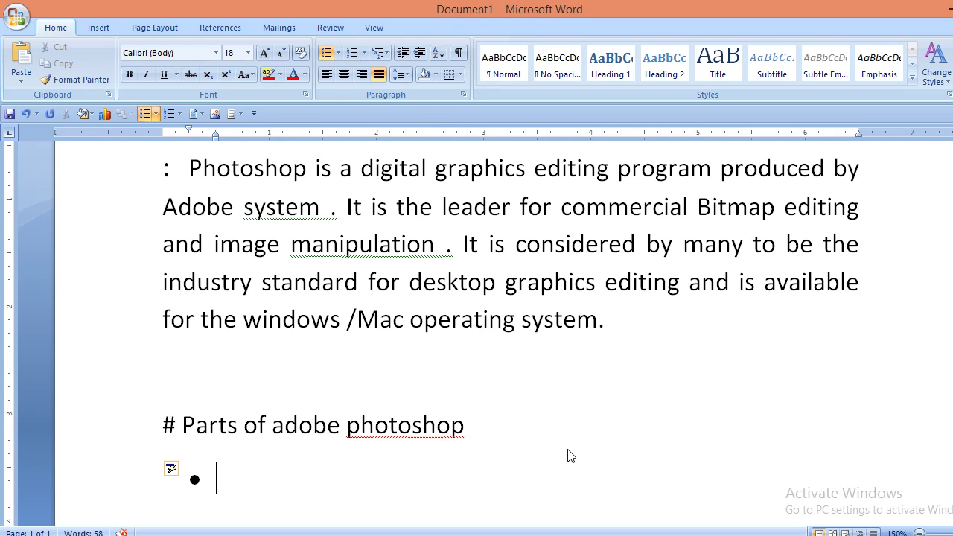
pyautogui.write(' Menu')
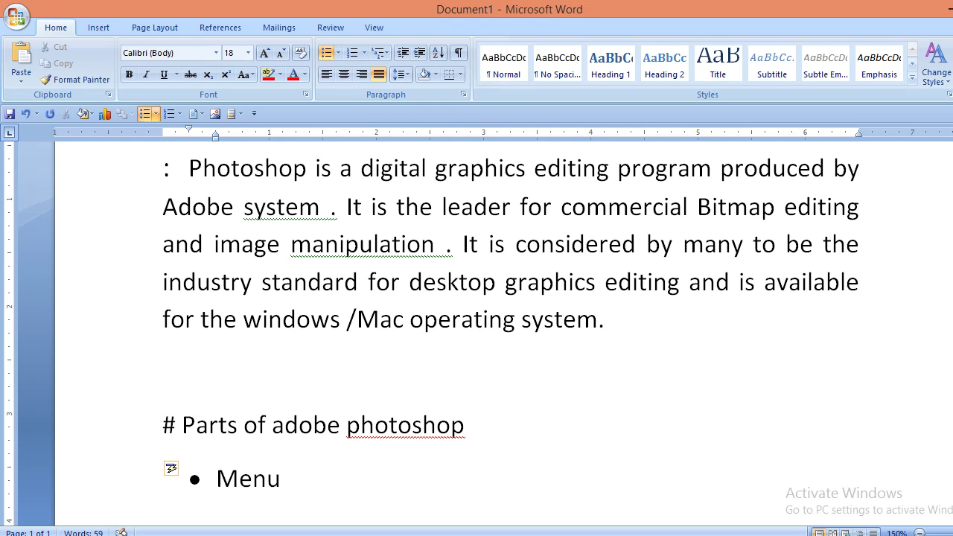
pyautogui.write(' Bar')
pyautogui.press('Return')
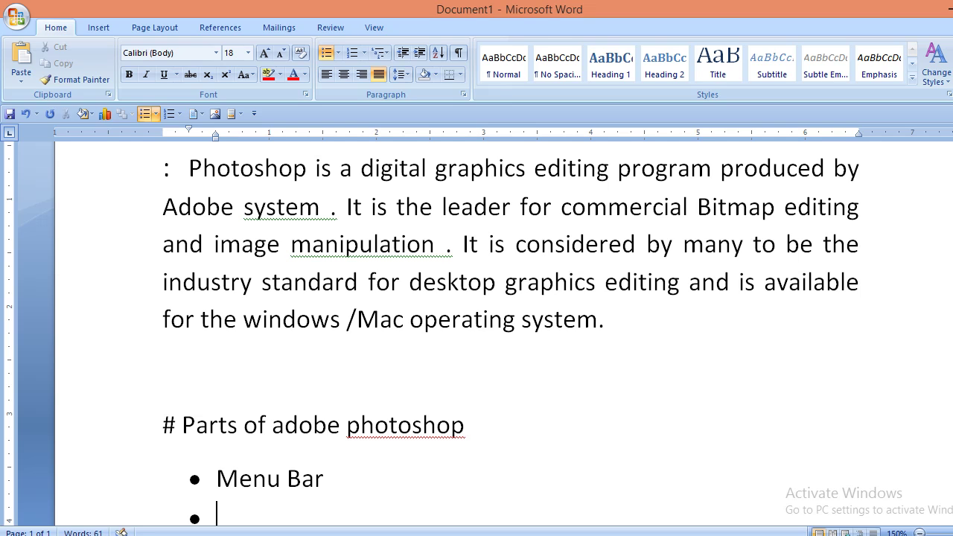
pyautogui.write('Title Bar')
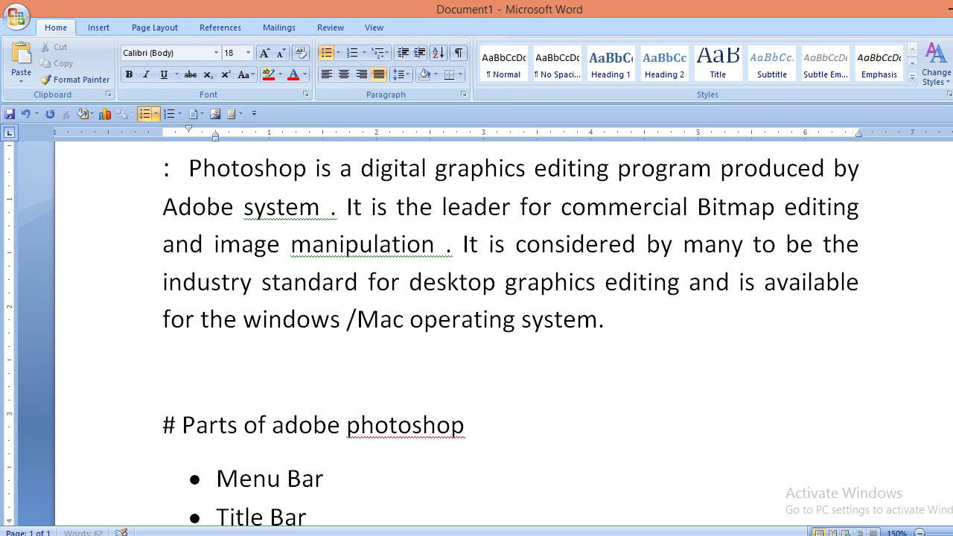
pyautogui.press('Return')
pyautogui.write('Op')
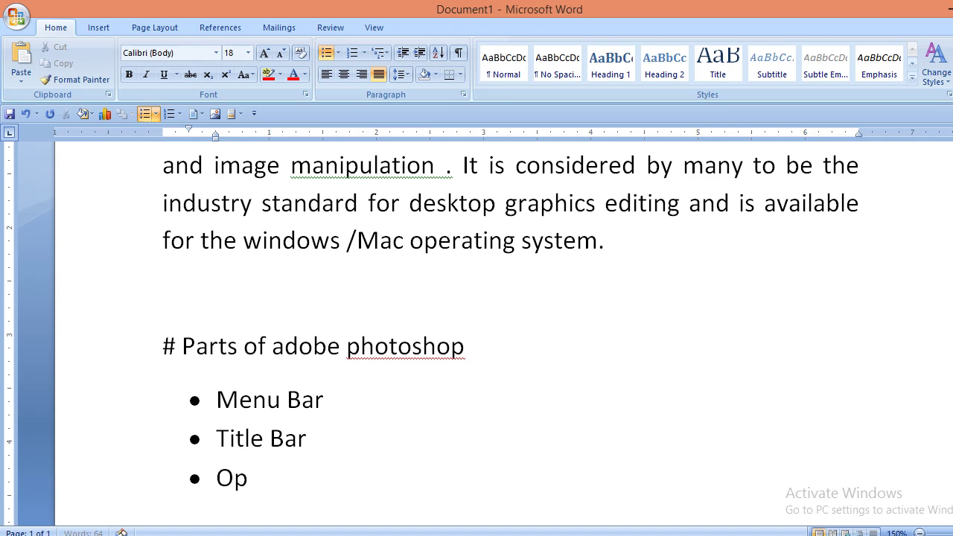
pyautogui.write('tion Bar')
pyautogui.press('Return')
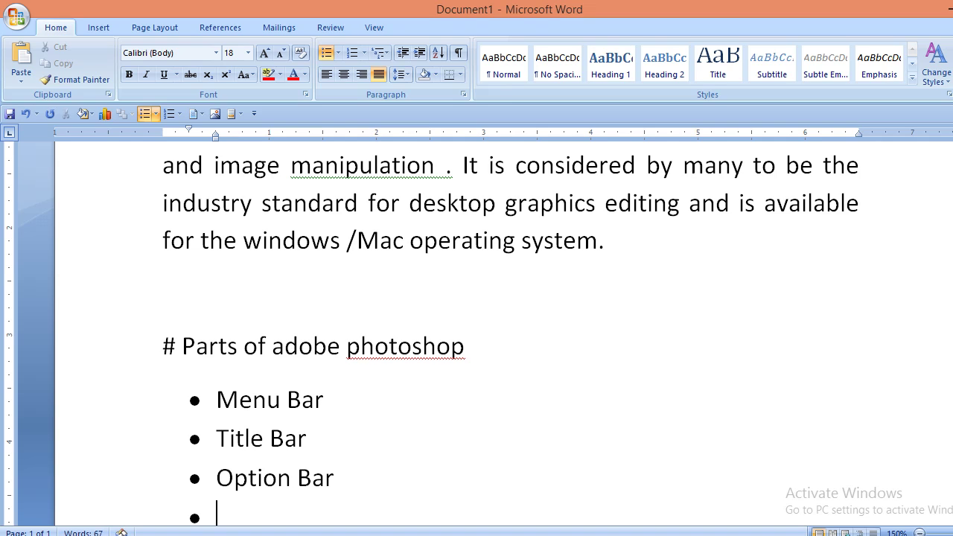
pyautogui.write('Layer Bar')
pyautogui.press('BackSpace')
pyautogui.press('BackSpace')
pyautogui.press('BackSpace')
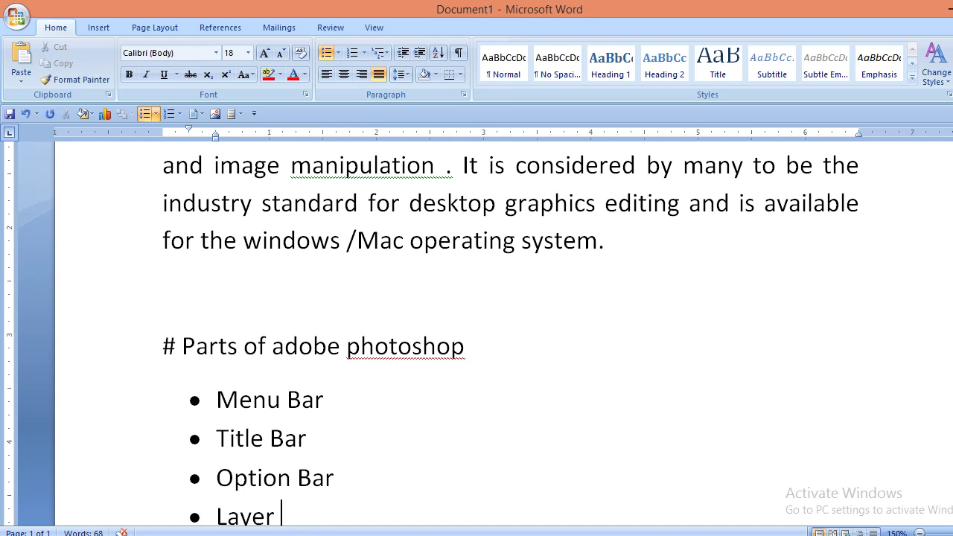
pyautogui.press('Return')
pyautogui.write('Tools')
pyautogui.press('Return')
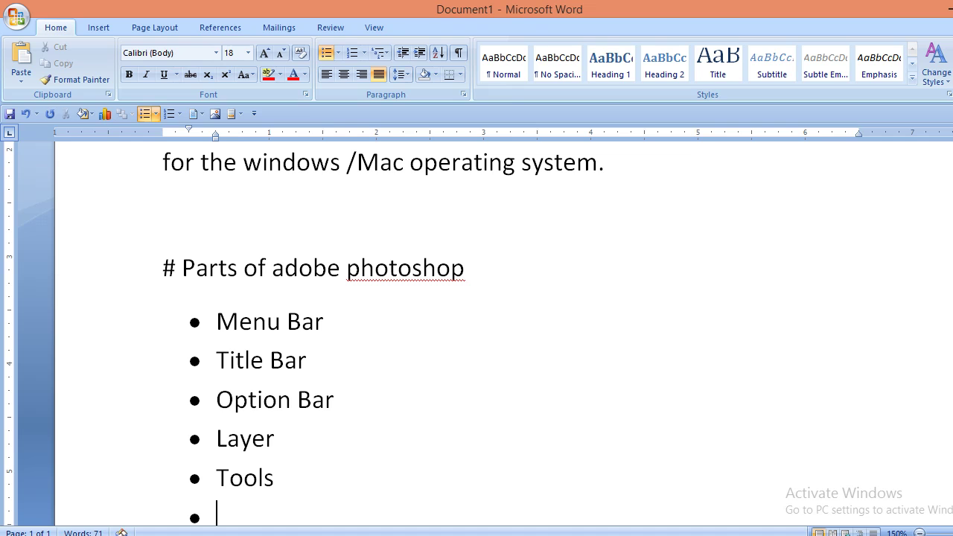
pyautogui.press('BackSpace')
# Step: Correct 'photoshop' to 'Photoshop' in the Parts heading and minimize Word
pyautogui.scroll(-1, 558, 444)
pyautogui.scroll(4, 559, 444)
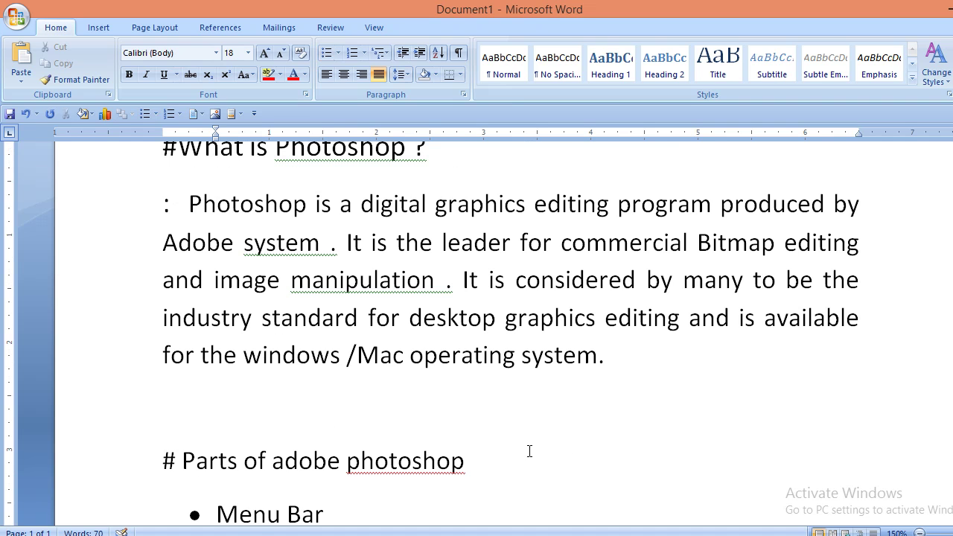
pyautogui.scroll(-1, 529, 452)
pyautogui.rightClick(454, 361)
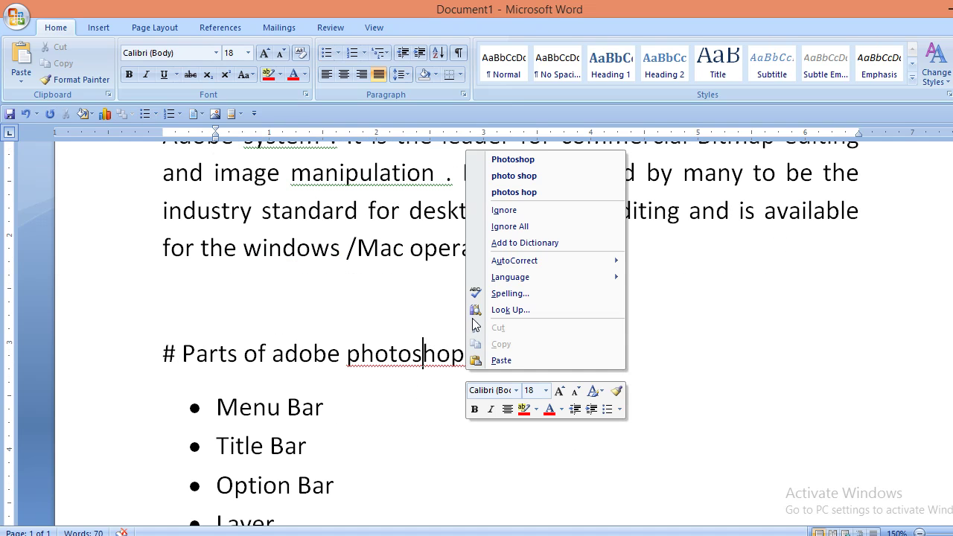
pyautogui.click(513, 156)
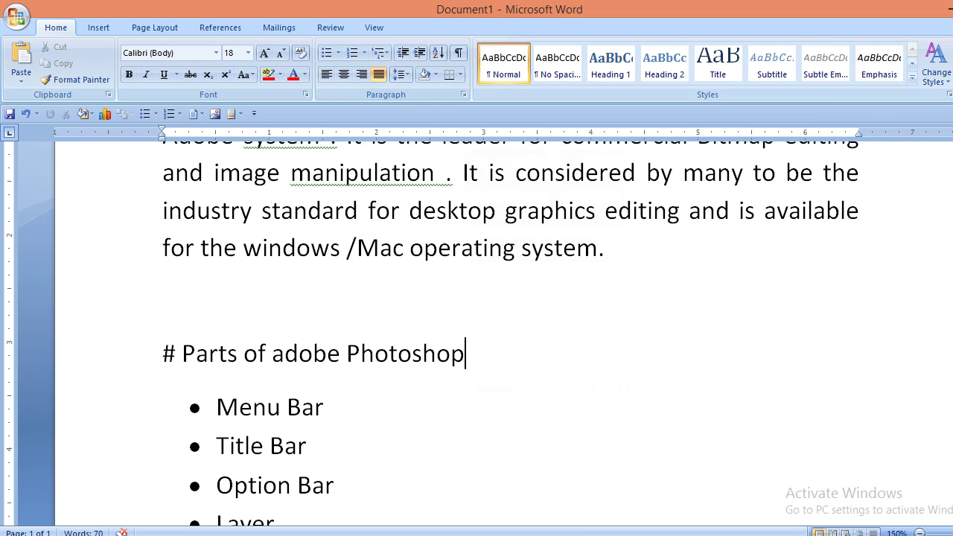
pyautogui.click(947, 11)
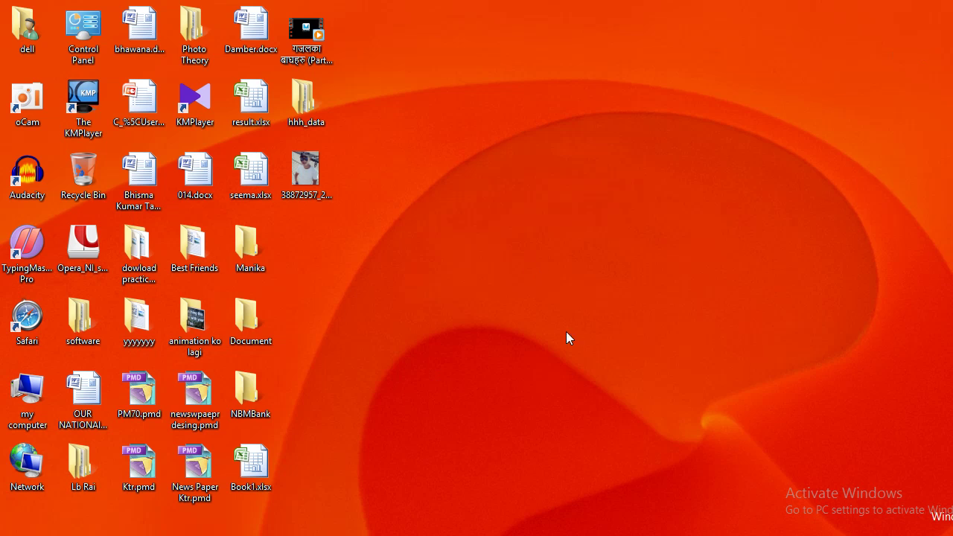
# Step: Open Photoshop, browse its File, Edit and View menus, and move the options bar down
pyautogui.click(278, 530)
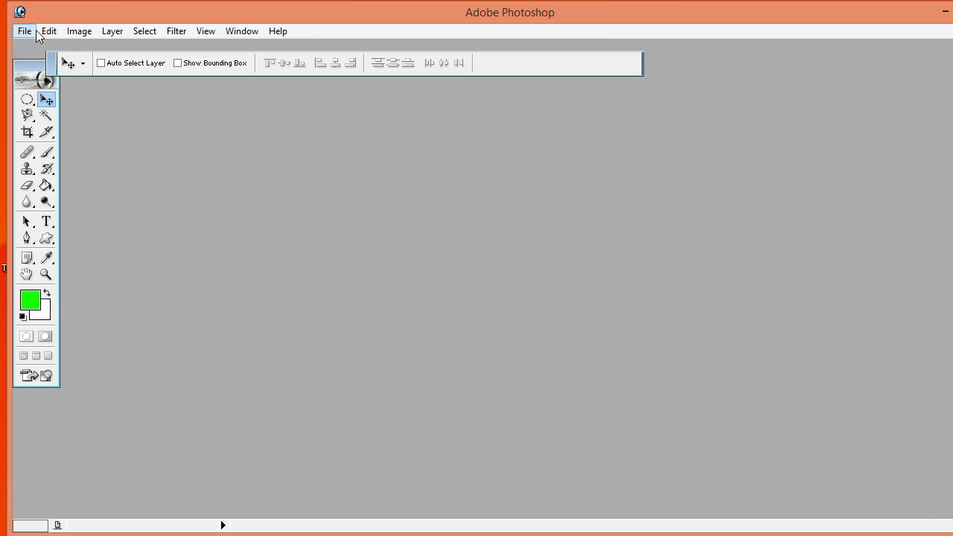
pyautogui.click(25, 33)
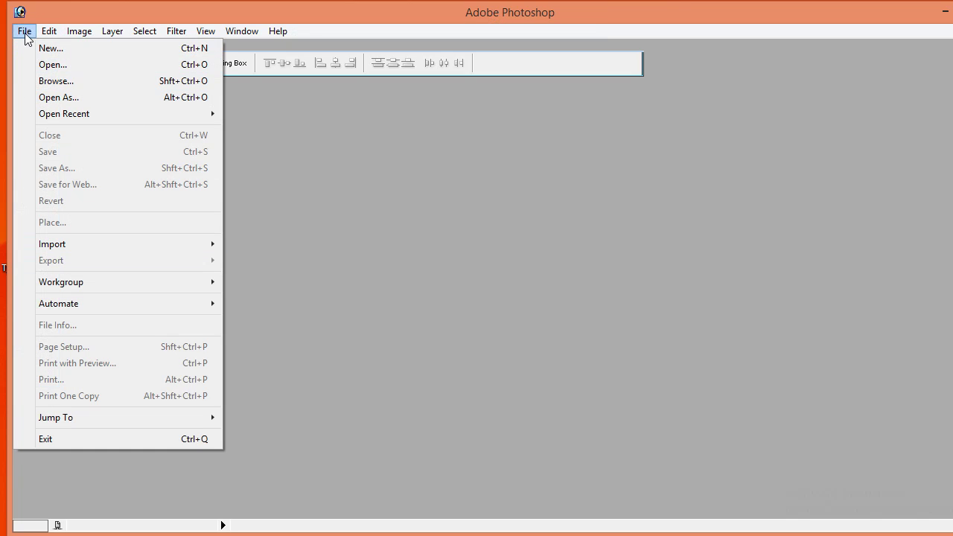
pyautogui.moveTo(48, 31)
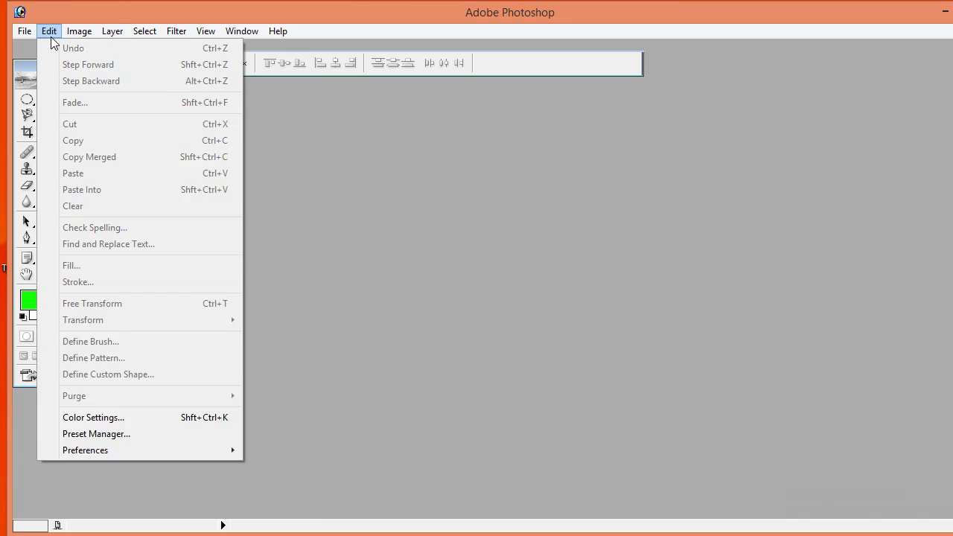
pyautogui.click(53, 34)
pyautogui.click(112, 31)
pyautogui.click(145, 31)
pyautogui.click(49, 32)
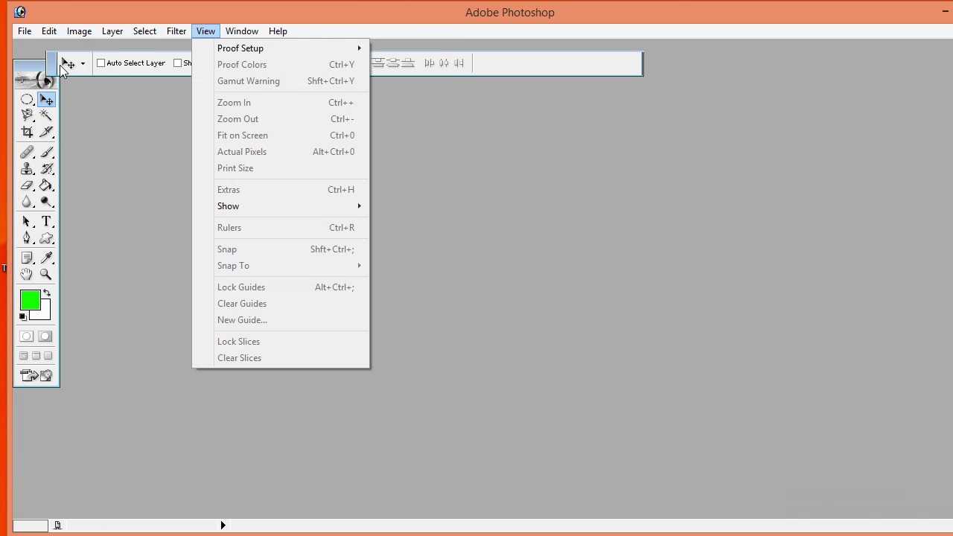
pyautogui.press('Escape')
pyautogui.moveTo(53, 72); pyautogui.dragTo(72, 100)
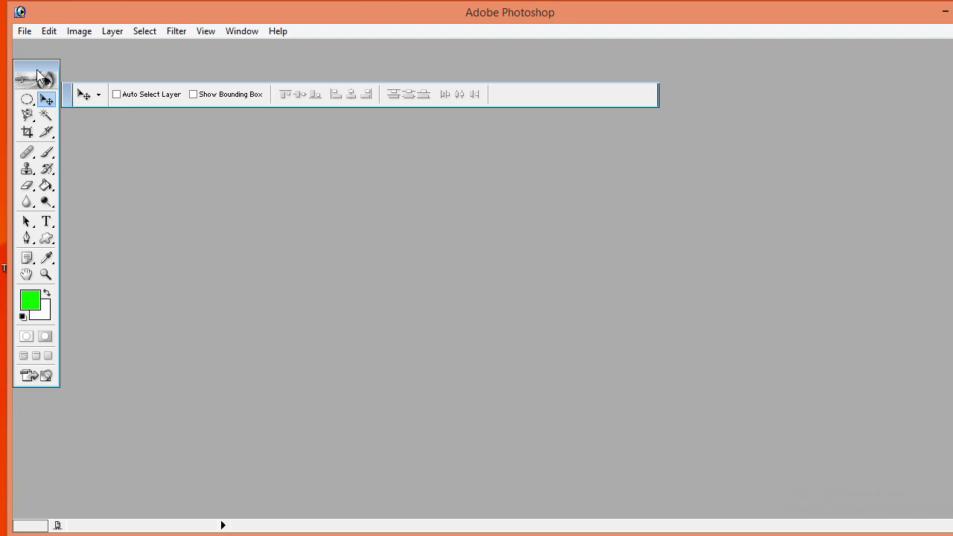
# Step: Try the Magnetic Lasso, Magic Wand, Crop and Eraser tools, then return to Word
pyautogui.click(27, 125)
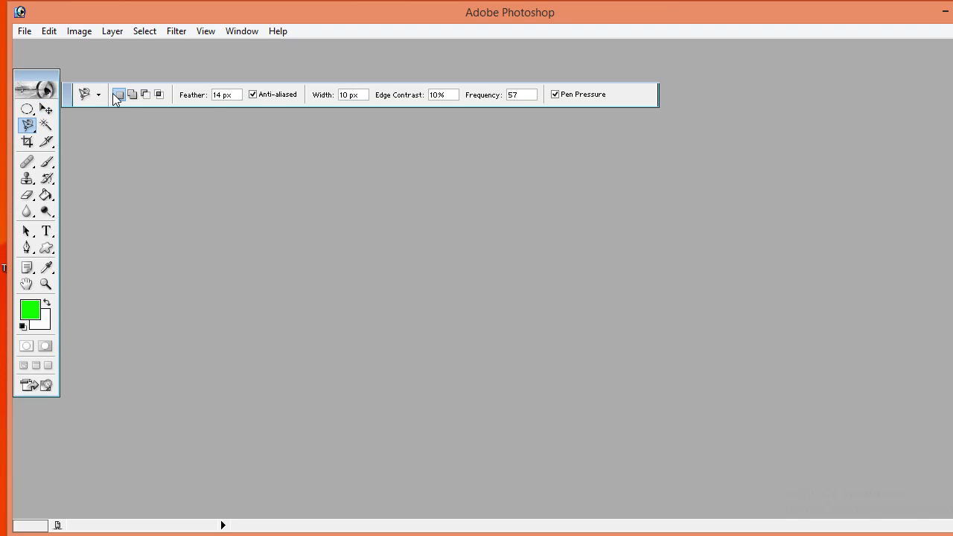
pyautogui.click(45, 124)
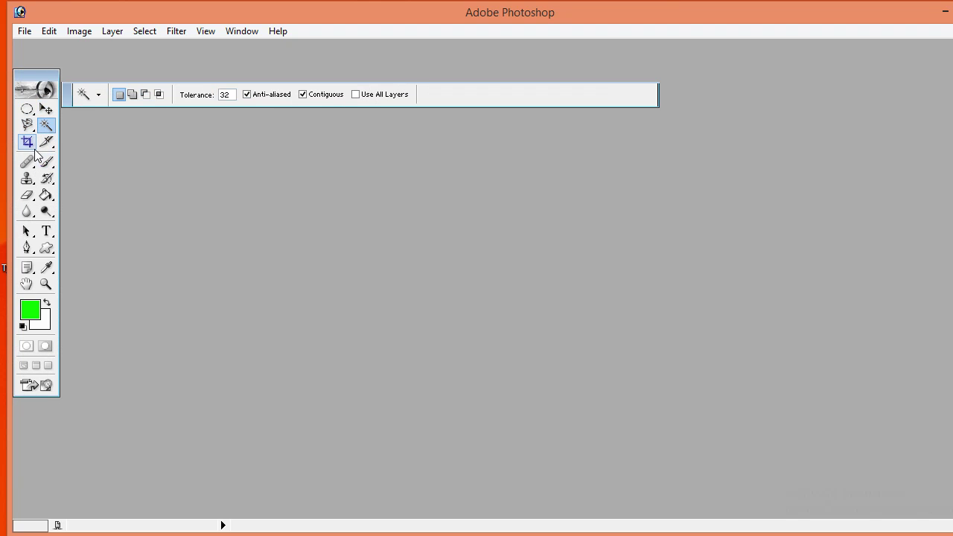
pyautogui.click(28, 143)
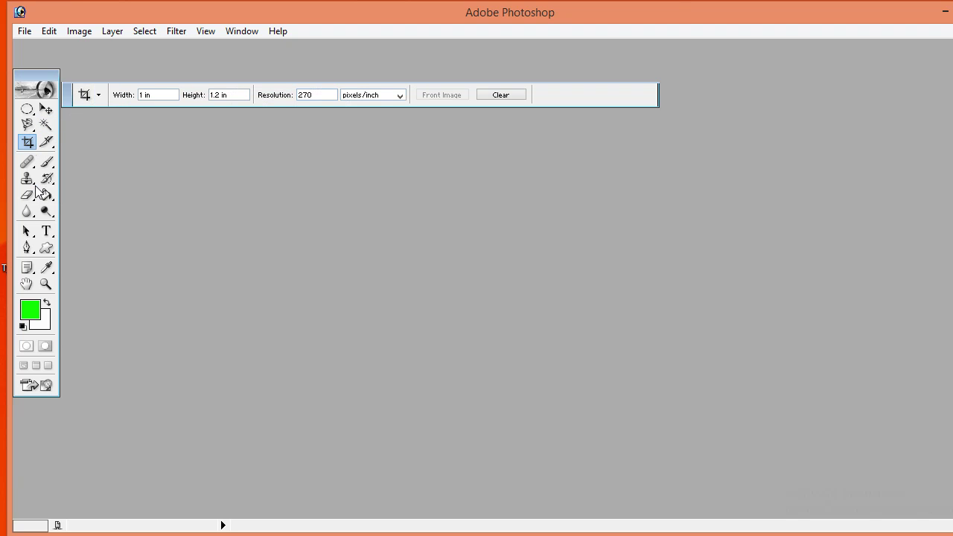
pyautogui.click(28, 195)
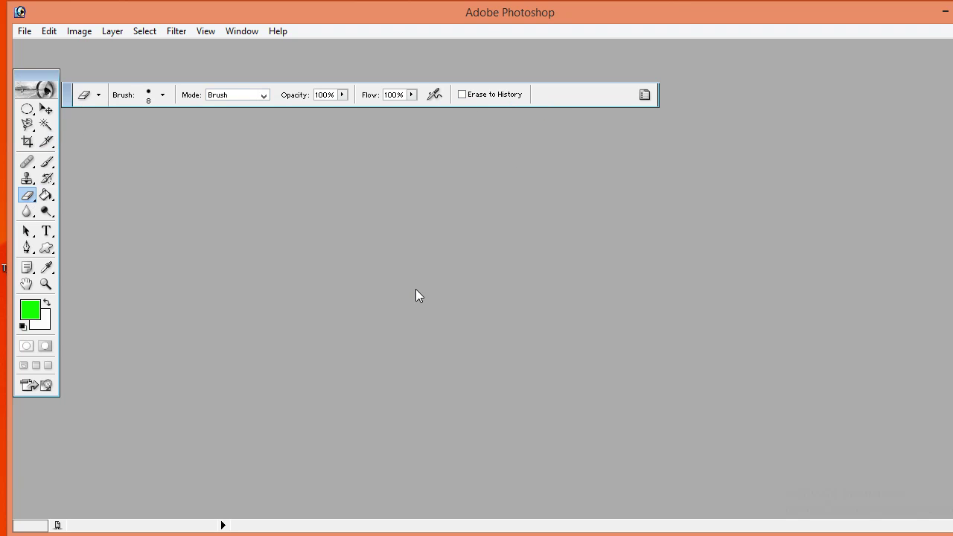
pyautogui.hotkey('alt', 'Tab')
pyautogui.scroll(2, 234, 382)
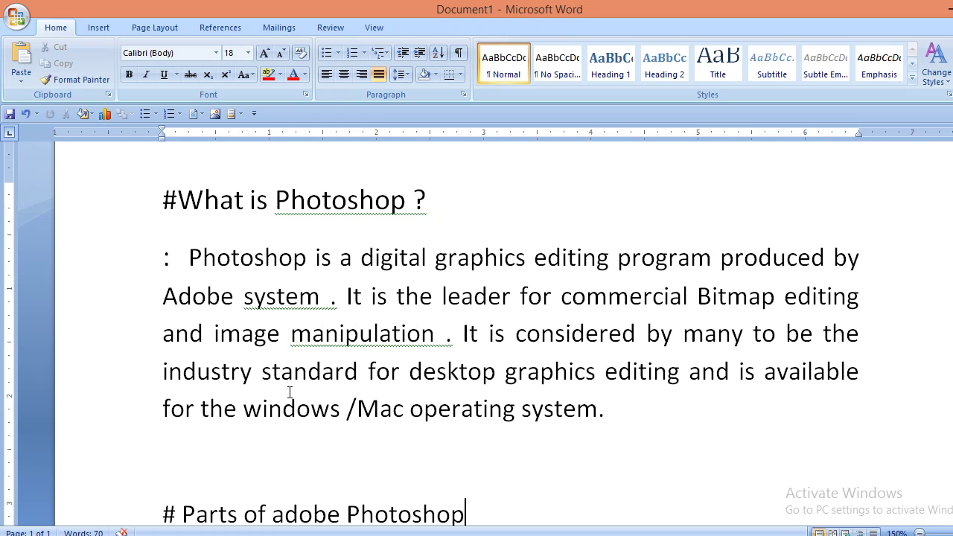
# Step: Select the Option Bar, Layer and Tools entries of the parts list in turn
pyautogui.scroll(-3, 234, 382)
pyautogui.click(361, 323)
pyautogui.moveTo(360, 323); pyautogui.dragTo(216, 362)
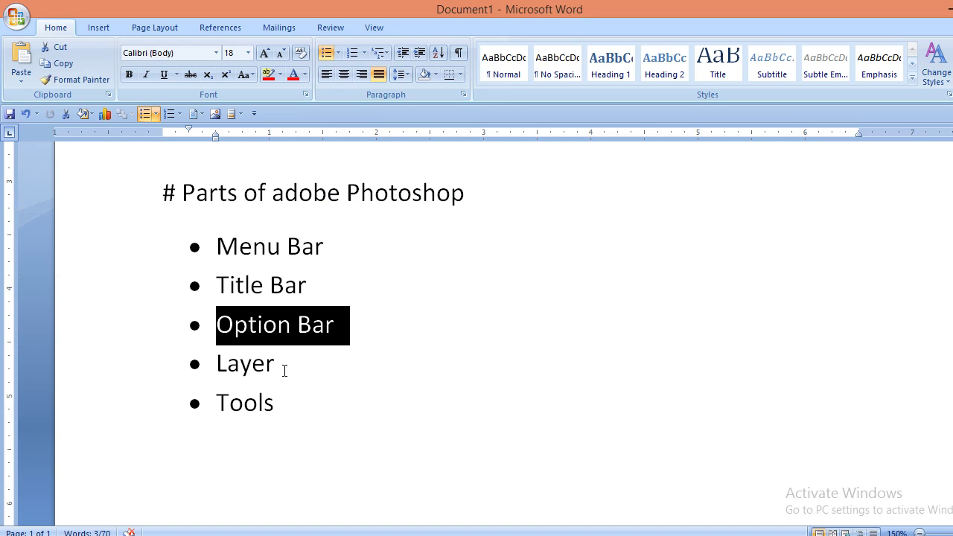
pyautogui.moveTo(287, 365); pyautogui.dragTo(213, 365)
pyautogui.moveTo(296, 405); pyautogui.dragTo(215, 406)
pyautogui.click(311, 514)
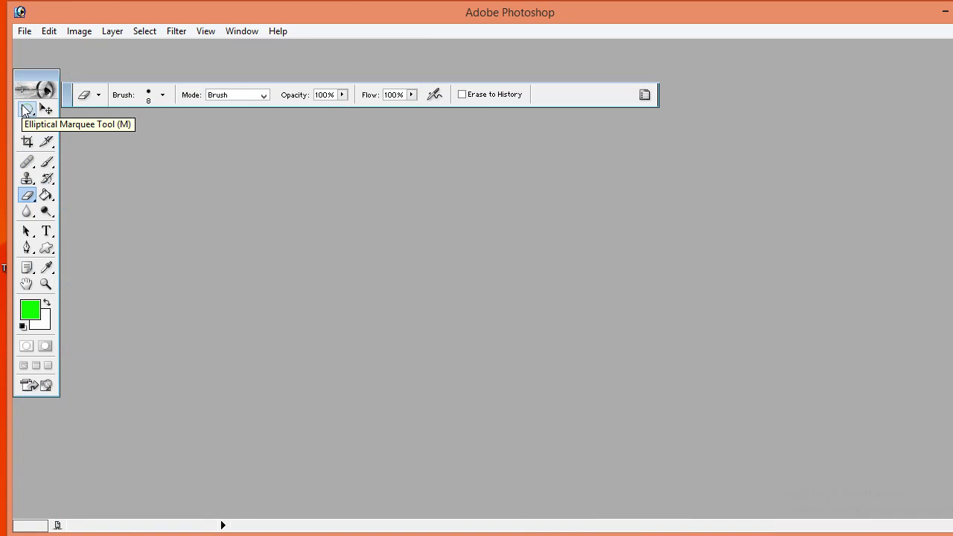
# Step: Select the Elliptical Marquee tool and show the Layers palette, moved up into full view
pyautogui.click(26, 110)
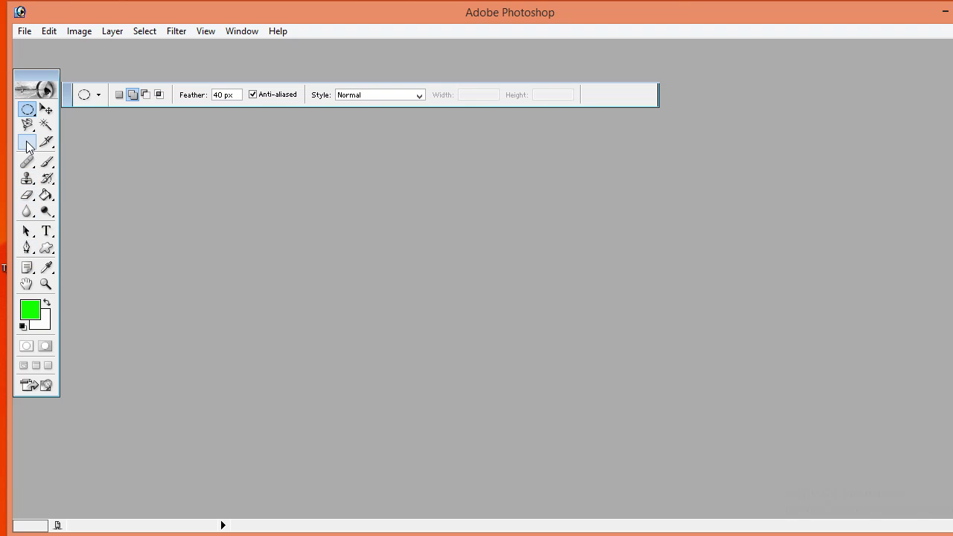
pyautogui.click(226, 33)
pyautogui.click(262, 293)
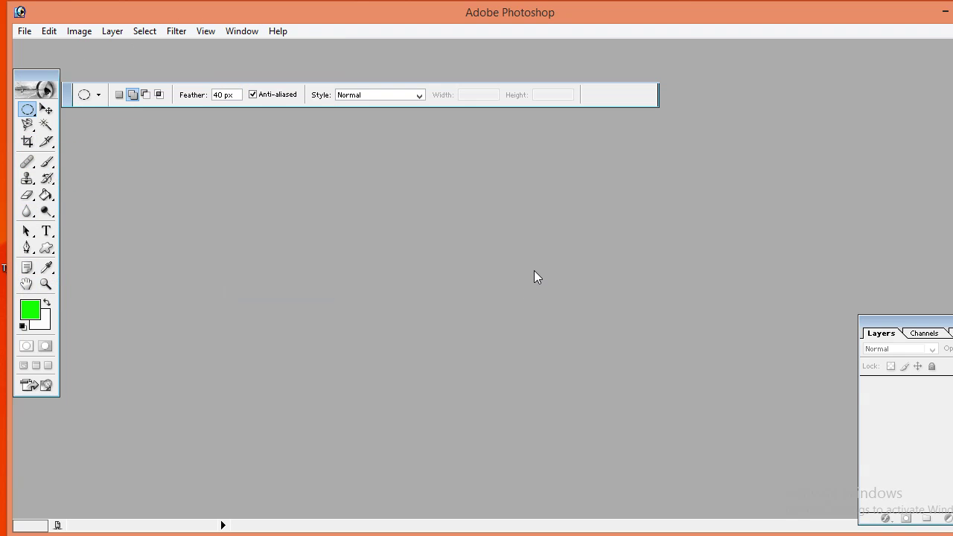
pyautogui.moveTo(917, 322); pyautogui.dragTo(806, 141)
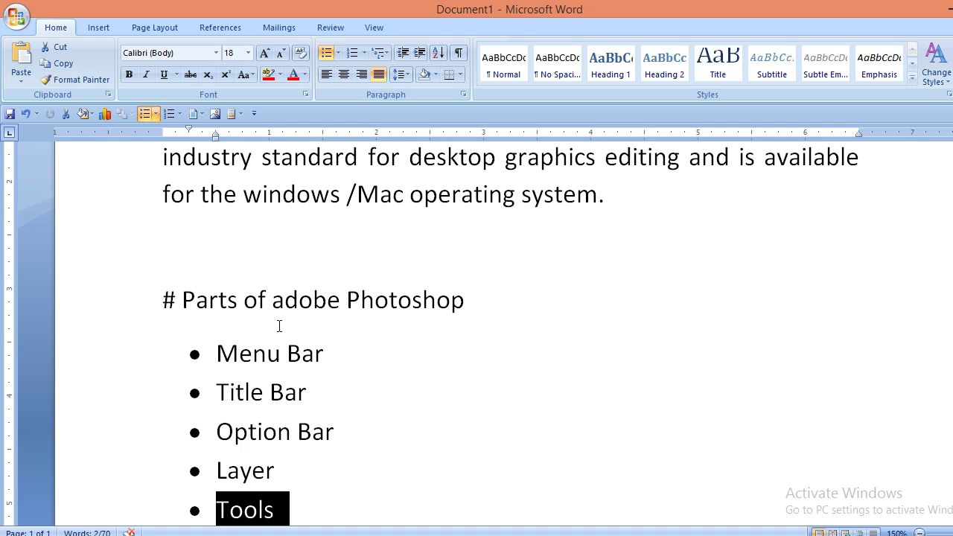
pyautogui.moveTo(160, 299); pyautogui.dragTo(344, 301)
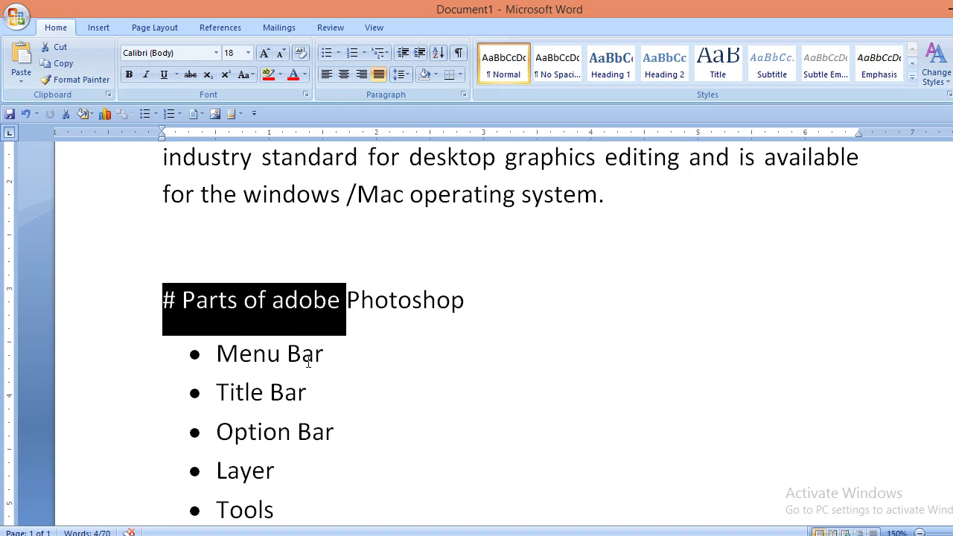
pyautogui.moveTo(340, 353); pyautogui.dragTo(214, 355)
pyautogui.moveTo(323, 393); pyautogui.dragTo(208, 403)
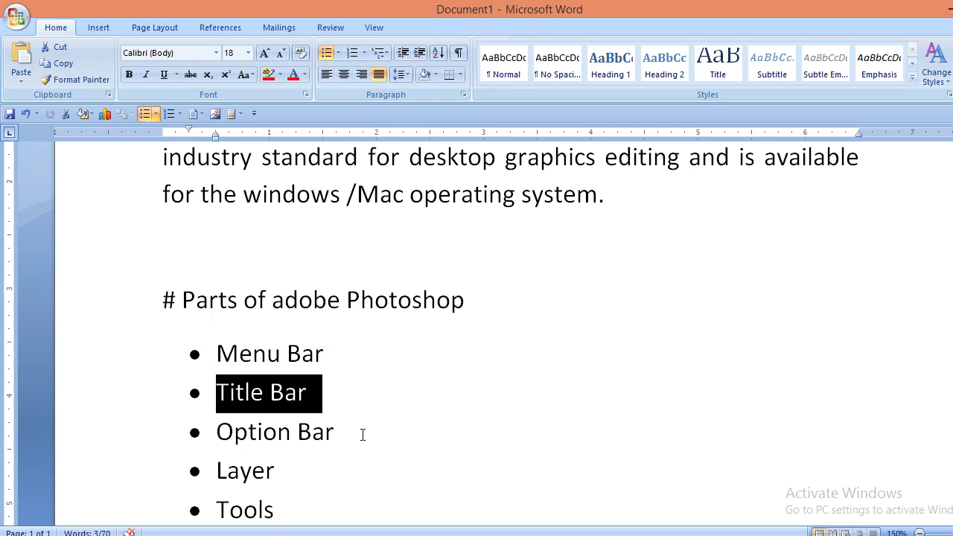
pyautogui.moveTo(364, 436); pyautogui.dragTo(224, 436)
pyautogui.scroll(-3, 276, 385)
pyautogui.moveTo(280, 328); pyautogui.dragTo(216, 320)
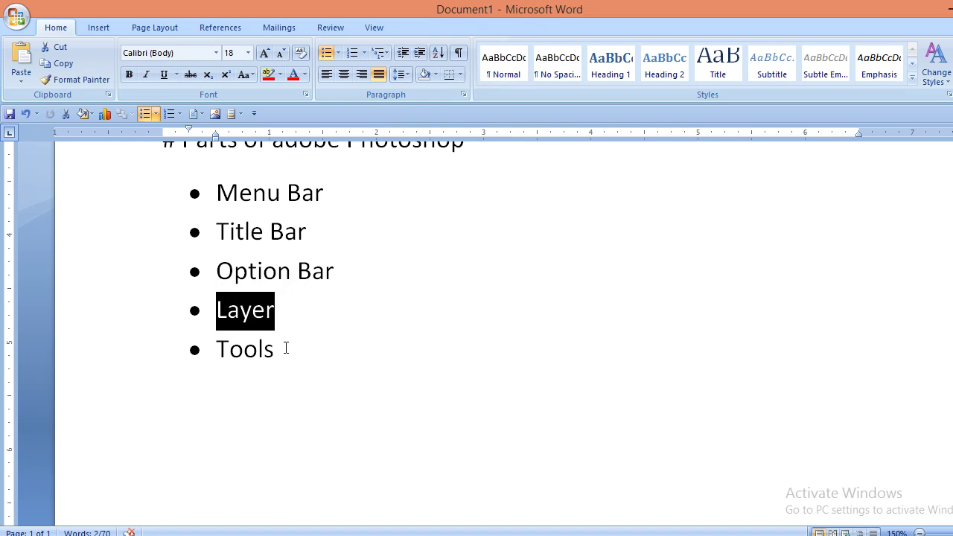
pyautogui.moveTo(285, 349); pyautogui.dragTo(216, 349)
pyautogui.scroll(2, 370, 380)
pyautogui.scroll(6, 367, 377)
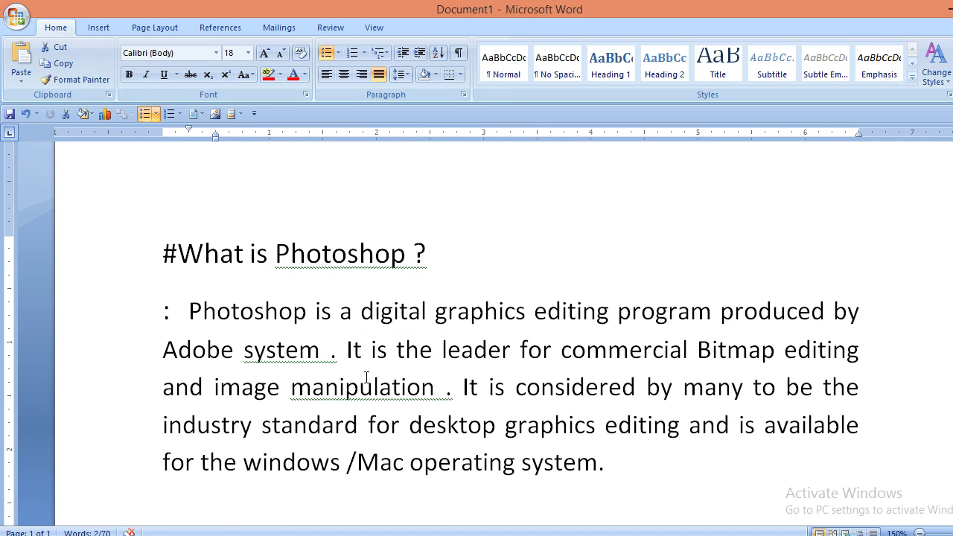
pyautogui.scroll(-1, 364, 363)
pyautogui.scroll(2, 286, 349)
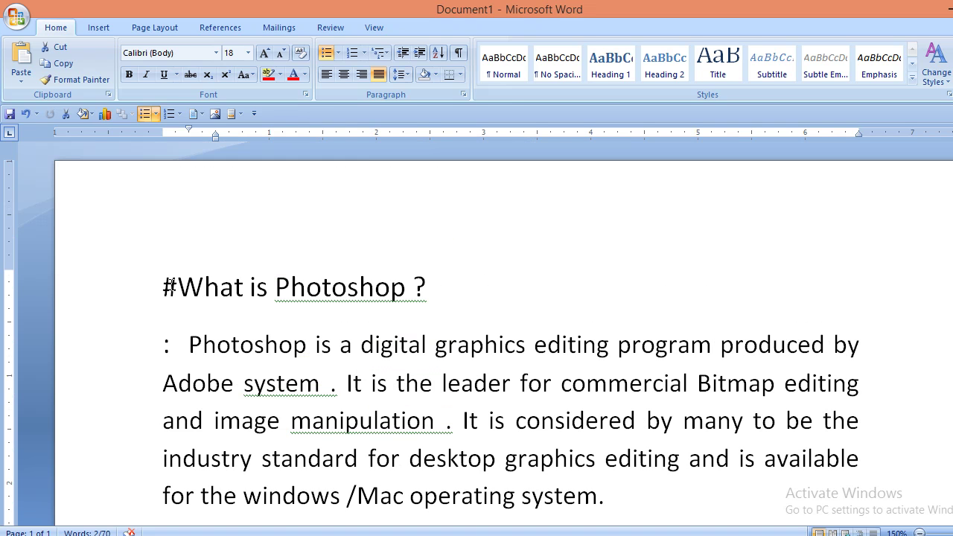
pyautogui.moveTo(170, 285); pyautogui.dragTo(268, 283)
pyautogui.scroll(-3, 484, 296)
pyautogui.click(609, 335)
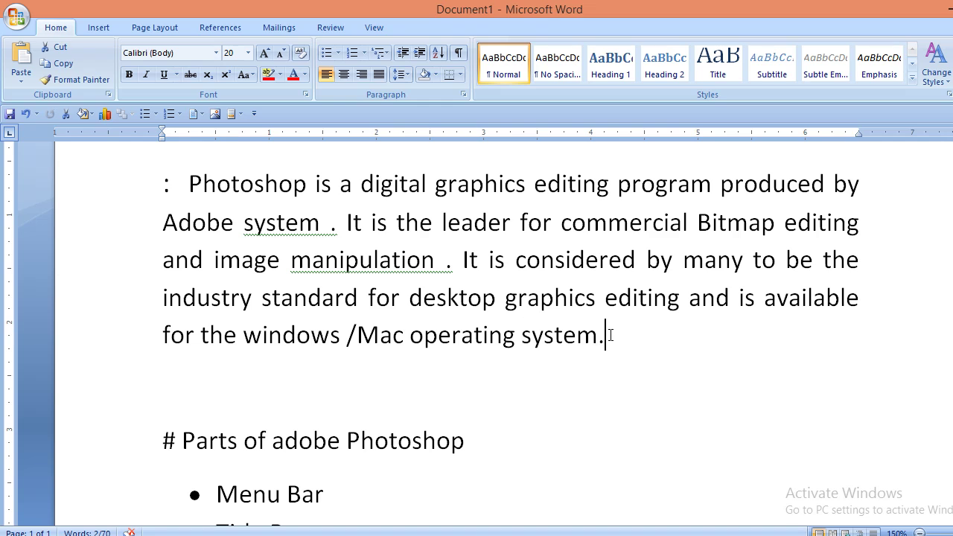
pyautogui.scroll(1, 611, 335)
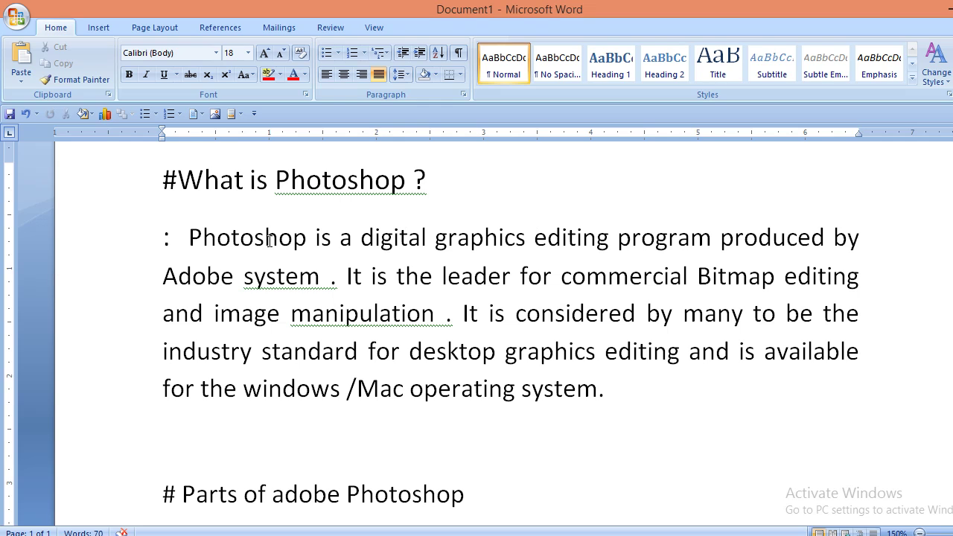
pyautogui.moveTo(188, 237)
pyautogui.mouseDown()
pyautogui.moveTo(634, 230)
pyautogui.moveTo(647, 246)
pyautogui.mouseUp()
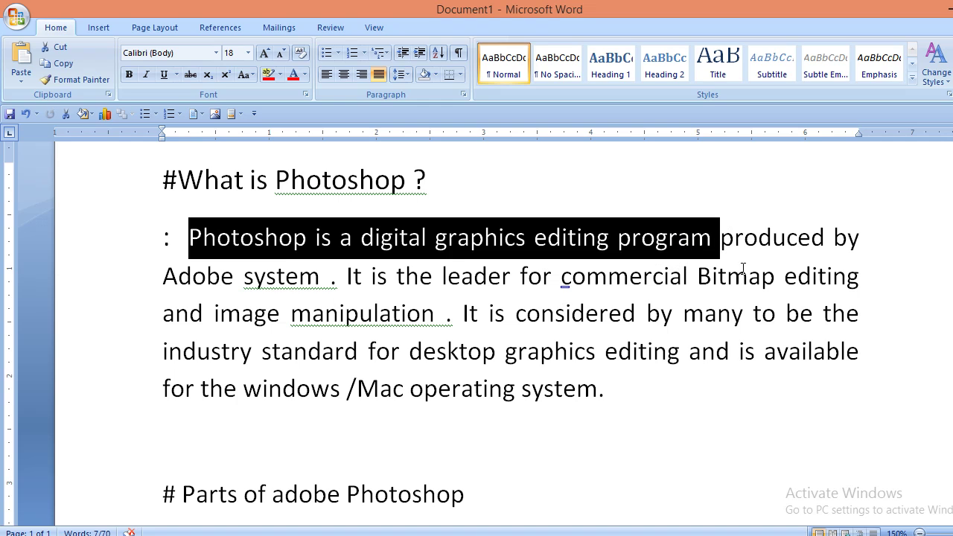
# Step: Mark 'Adobe system', the heading's 'Photoshop?' and the end of the last line in the notes
pyautogui.click(735, 302)
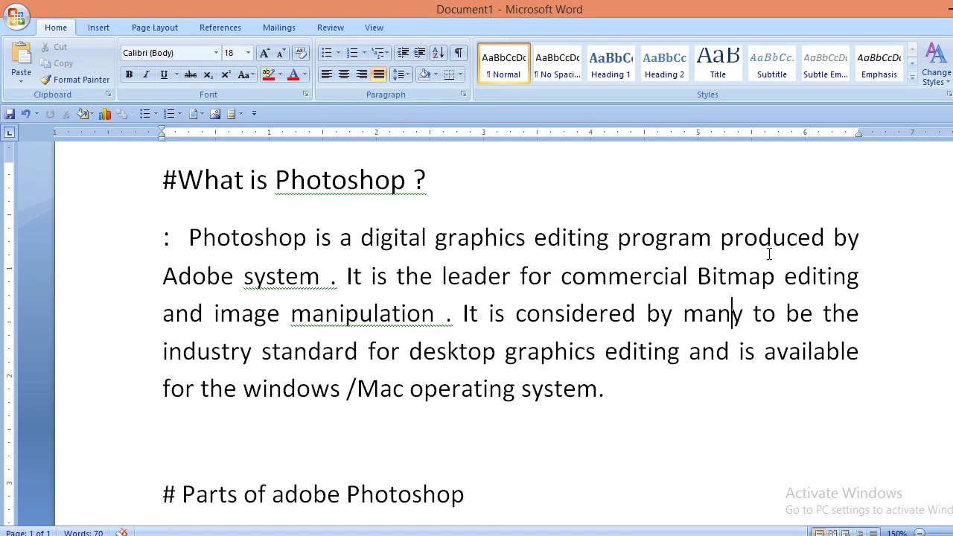
pyautogui.moveTo(164, 275); pyautogui.dragTo(314, 277)
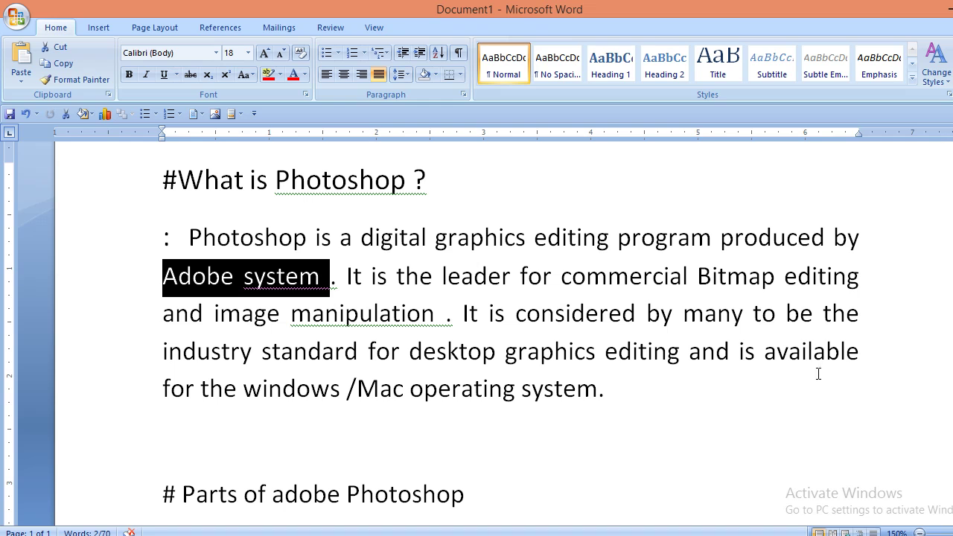
pyautogui.click(639, 393)
pyautogui.scroll(1, 372, 309)
pyautogui.scroll(-1, 368, 318)
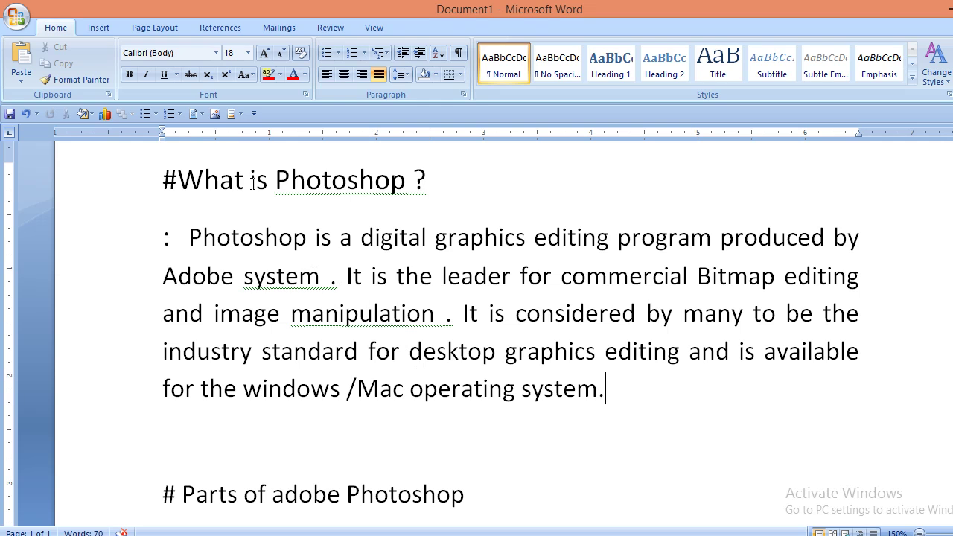
pyautogui.moveTo(274, 179); pyautogui.dragTo(443, 213)
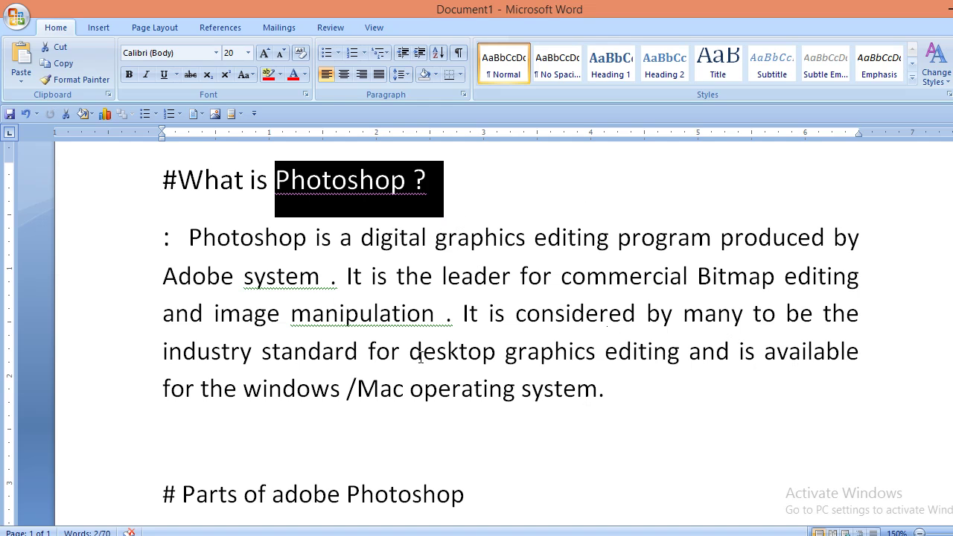
pyautogui.moveTo(200, 387); pyautogui.dragTo(347, 388)
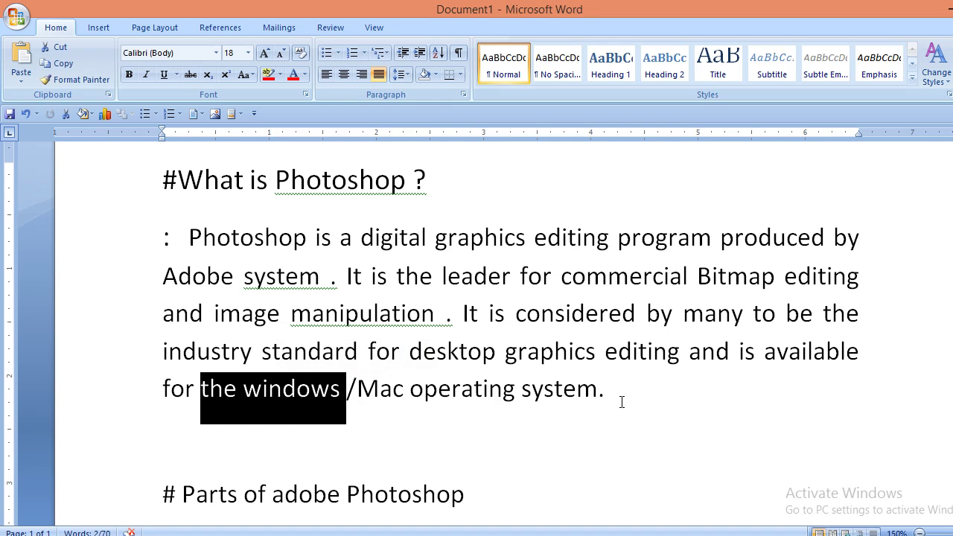
pyautogui.moveTo(622, 402); pyautogui.dragTo(201, 388)
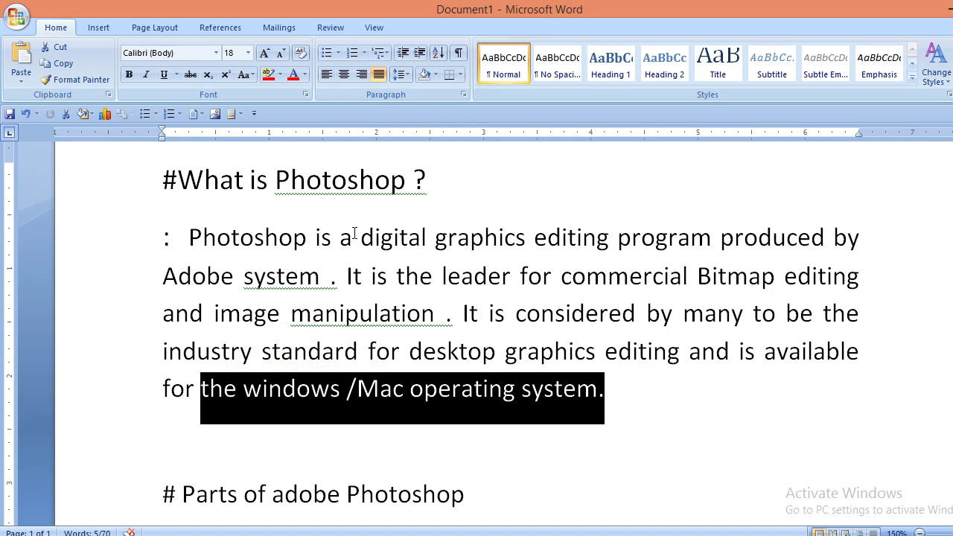
# Step: Highlight 'Photoshop', 'desktop graphics editing', and finally 'graphics editing program' in the notes
pyautogui.moveTo(274, 178); pyautogui.dragTo(406, 181)
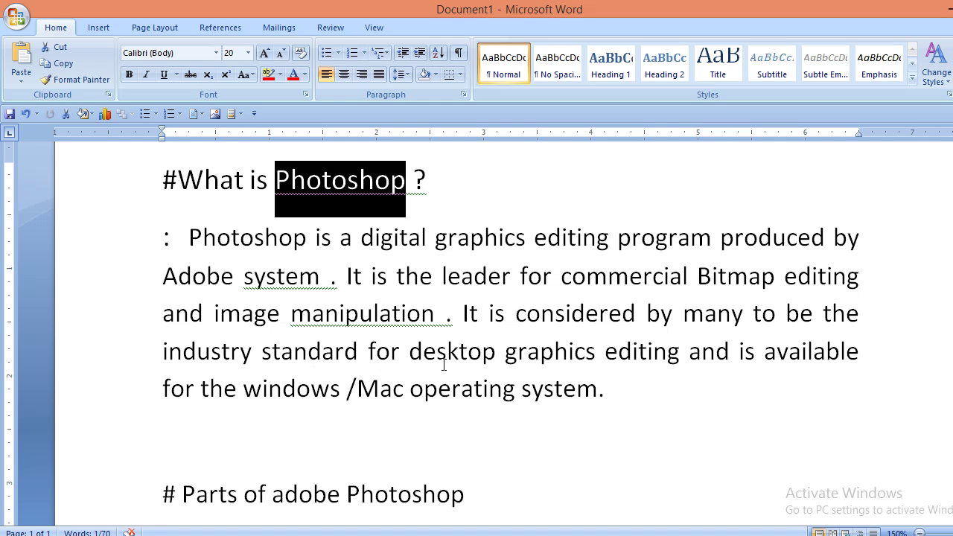
pyautogui.moveTo(414, 351); pyautogui.dragTo(687, 351)
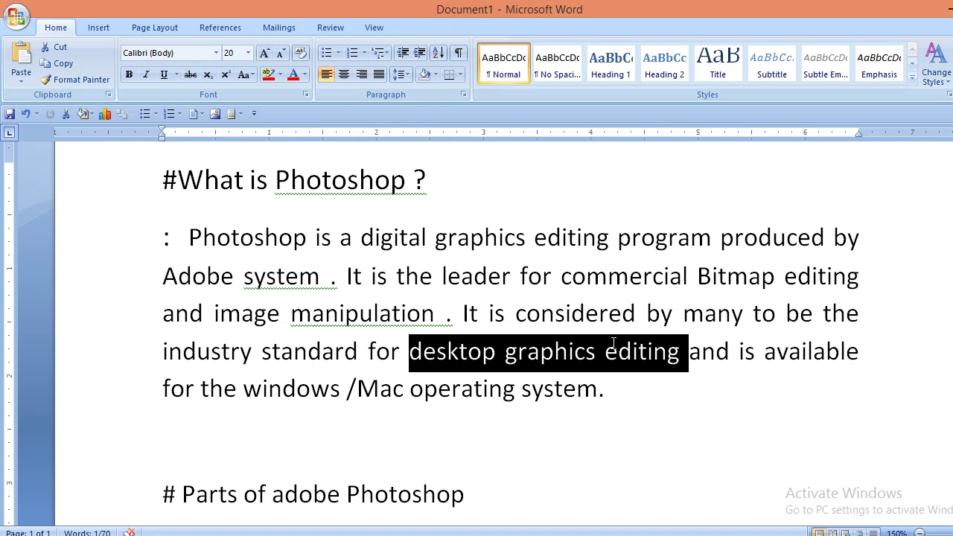
pyautogui.click(623, 393)
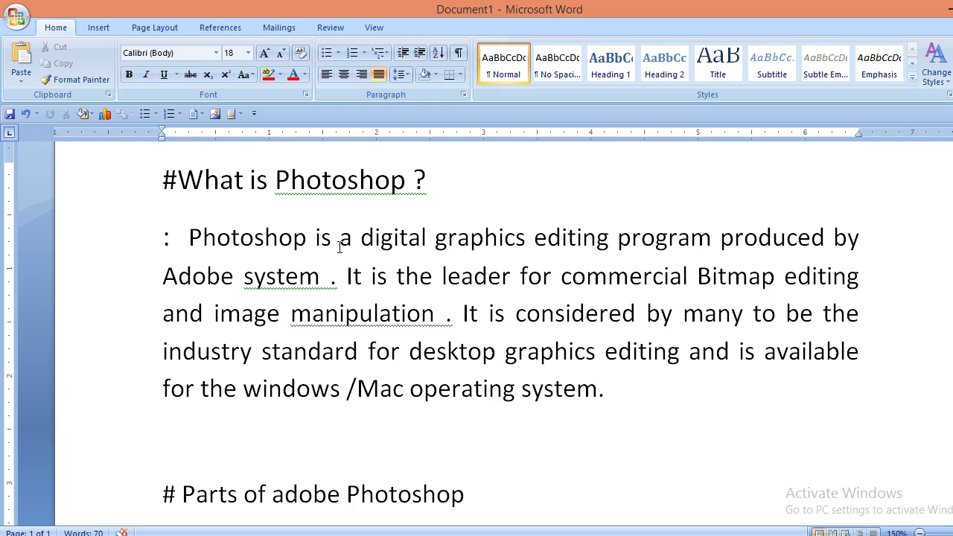
pyautogui.scroll(1, 339, 240)
pyautogui.click(429, 231)
pyautogui.click(445, 291)
pyautogui.moveTo(444, 290); pyautogui.dragTo(633, 291)
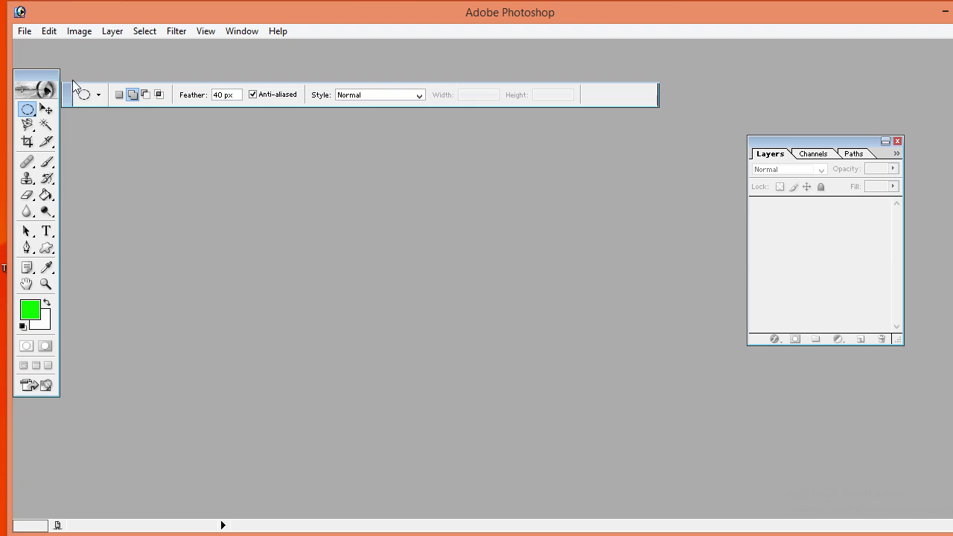
# Step: Create a new blank image using the 1024 x 768 preset
pyautogui.moveTo(72, 80)
pyautogui.mouseDown()
pyautogui.moveTo(71, 51)
pyautogui.moveTo(43, 59)
pyautogui.mouseUp()
pyautogui.click(25, 31)
pyautogui.click(32, 48)
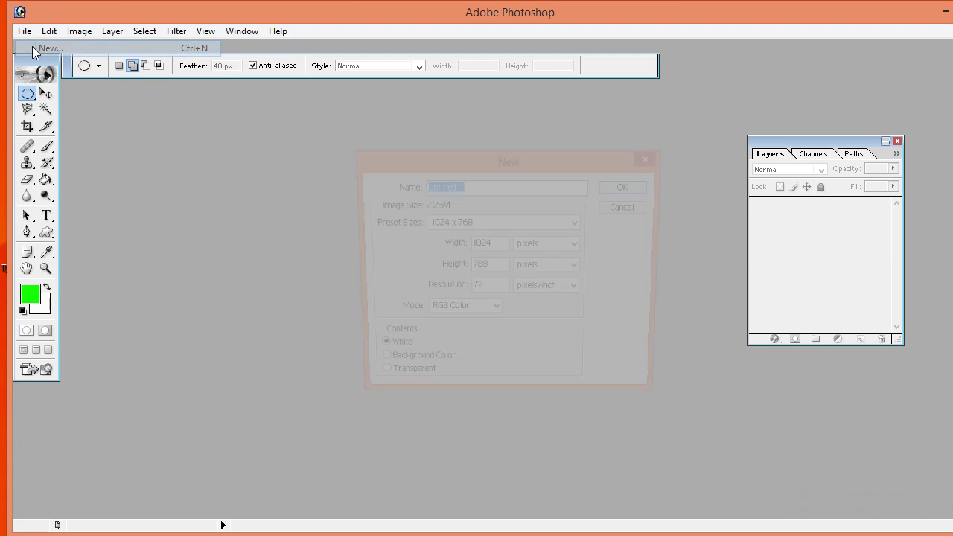
pyautogui.click(530, 218)
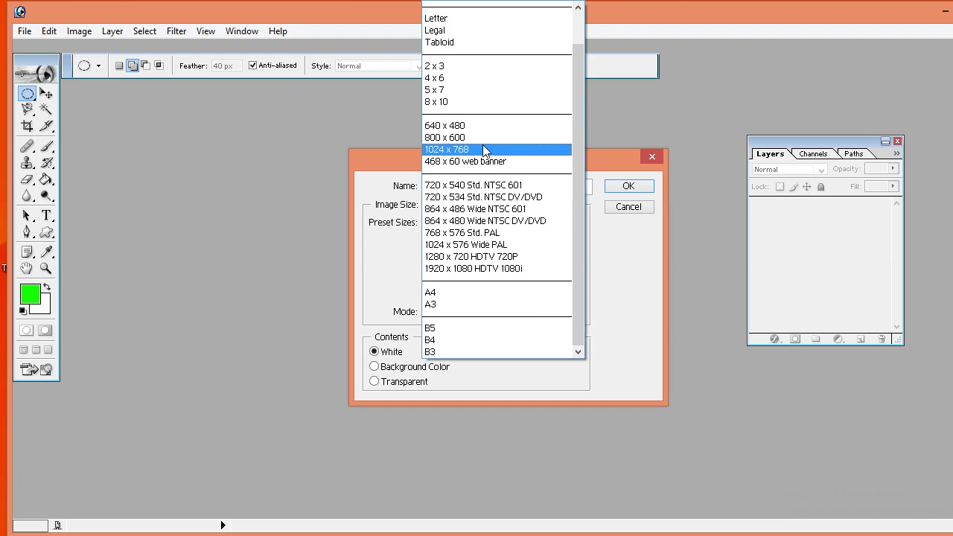
pyautogui.click(482, 149)
pyautogui.click(611, 185)
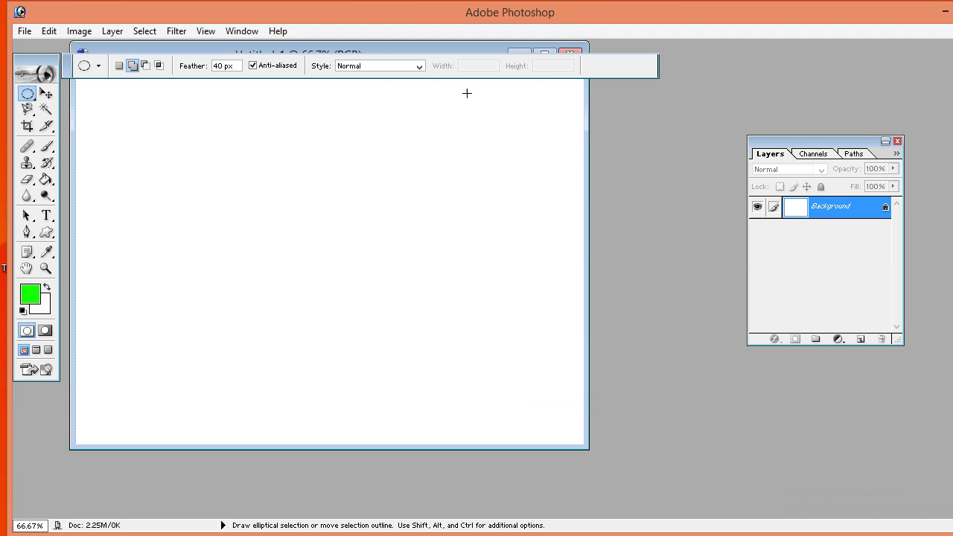
# Step: Maximize and fit the canvas, invert it to black with Ctrl+I, and add an empty layer
pyautogui.moveTo(73, 107)
pyautogui.mouseDown()
pyautogui.moveTo(77, 56)
pyautogui.moveTo(121, 91)
pyautogui.mouseUp()
pyautogui.click(556, 99)
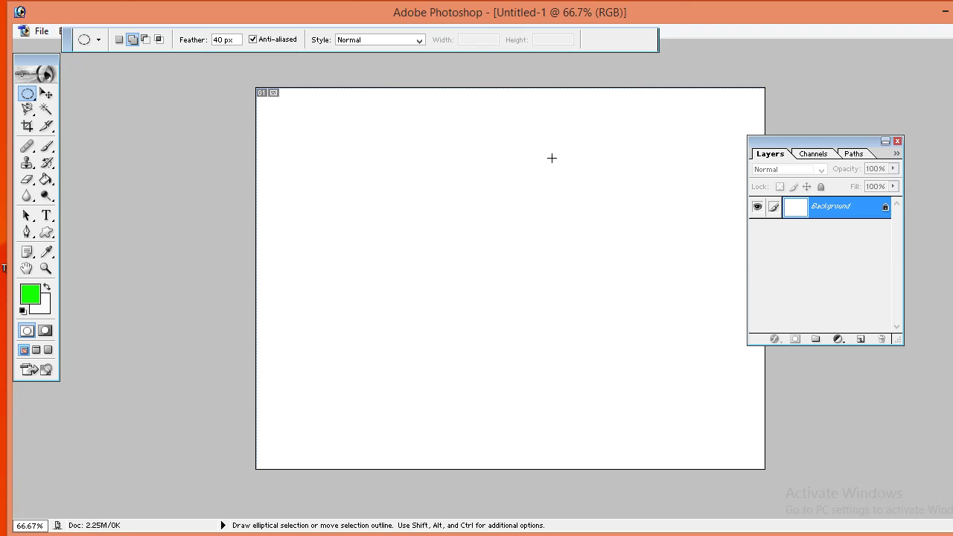
pyautogui.hotkey('ctrl', '0')
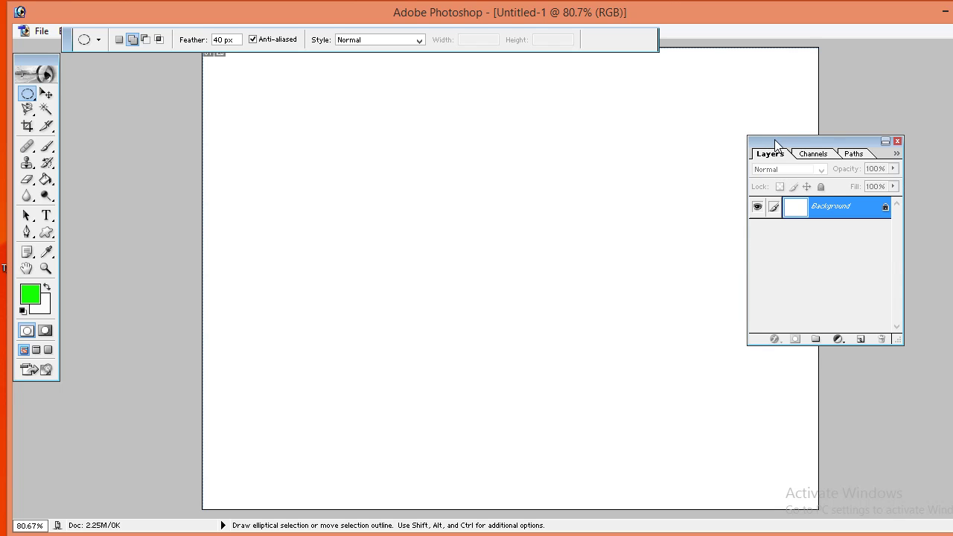
pyautogui.moveTo(765, 138); pyautogui.dragTo(852, 123)
pyautogui.press('ctrl')
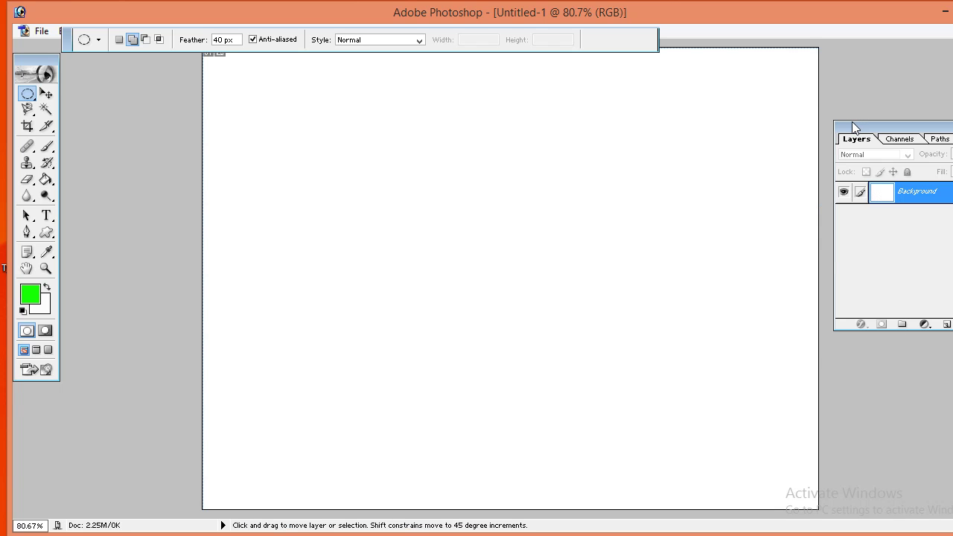
pyautogui.hotkey('ctrl', 'i')
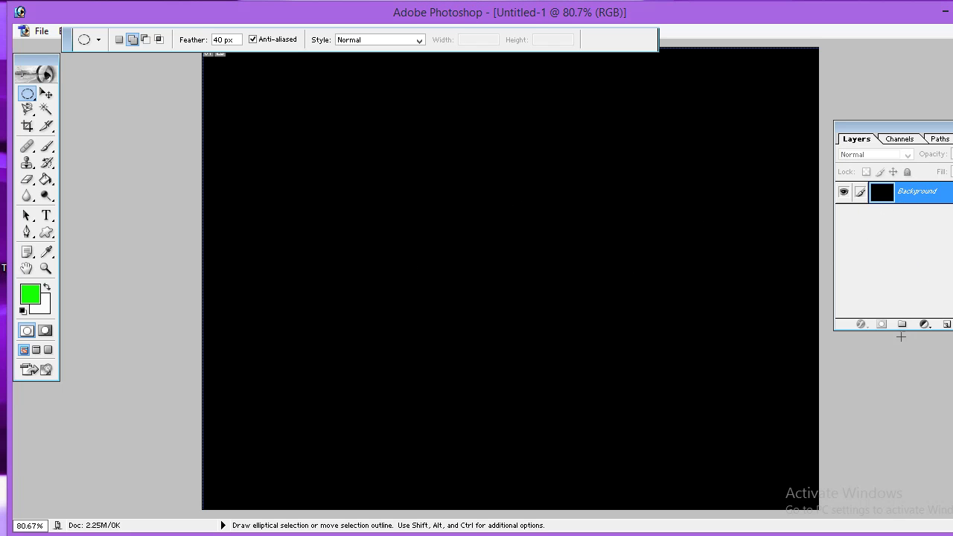
pyautogui.click(945, 325)
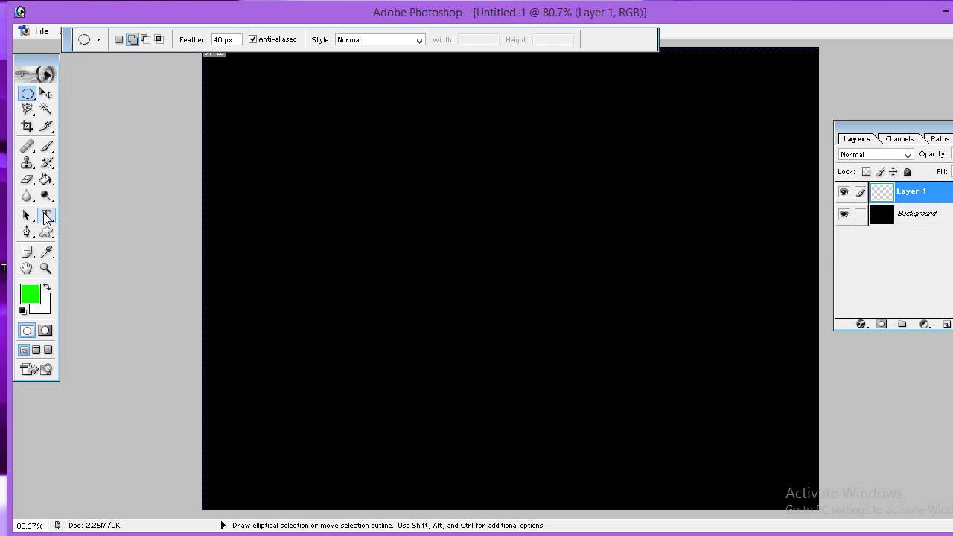
# Step: Draw a text box across the canvas and set the text colour to pale green
pyautogui.click(46, 216)
pyautogui.moveTo(244, 139)
pyautogui.mouseDown()
pyautogui.moveTo(408, 283)
pyautogui.moveTo(801, 415)
pyautogui.mouseUp()
pyautogui.click(30, 295)
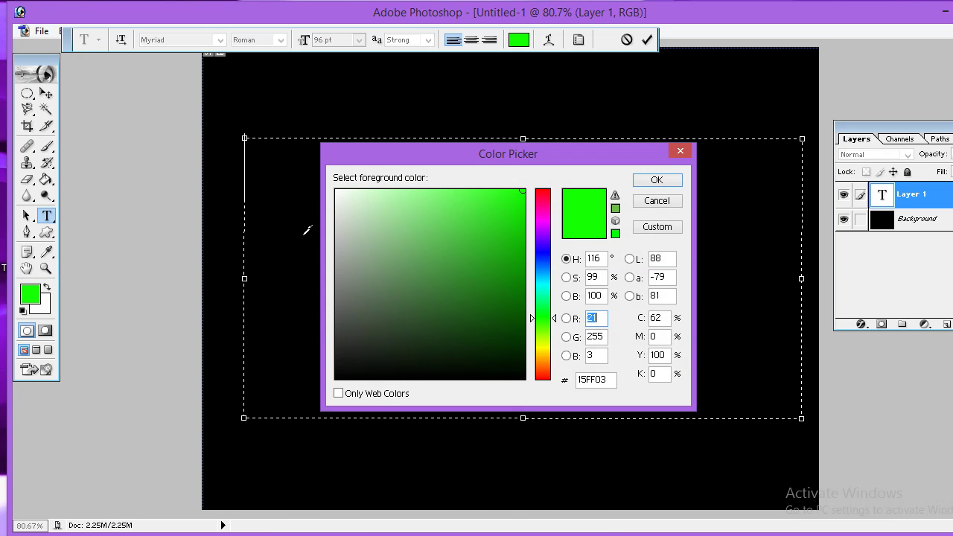
pyautogui.click(351, 195)
pyautogui.click(656, 179)
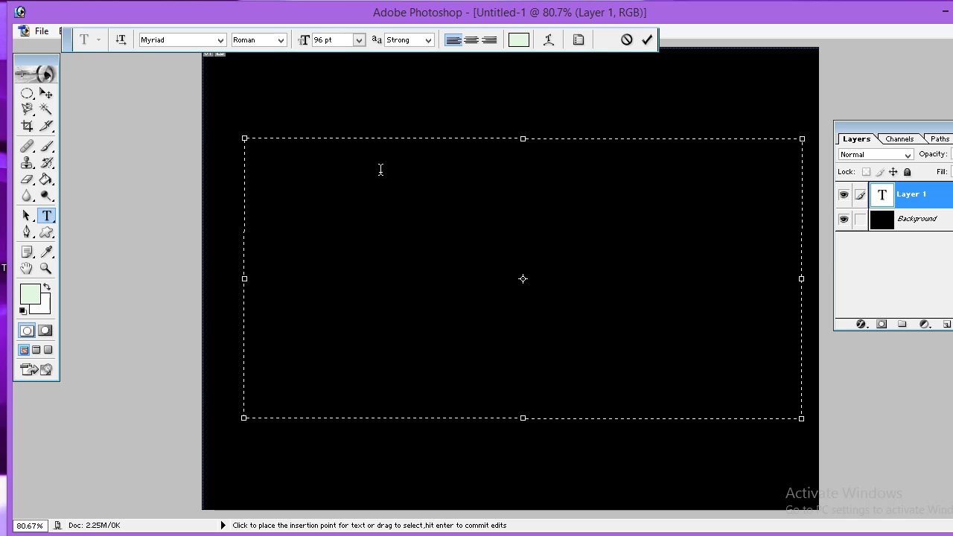
# Step: Type 'EVEREST' in the text box and select all of it
pyautogui.write('ev')
pyautogui.press('BackSpace')
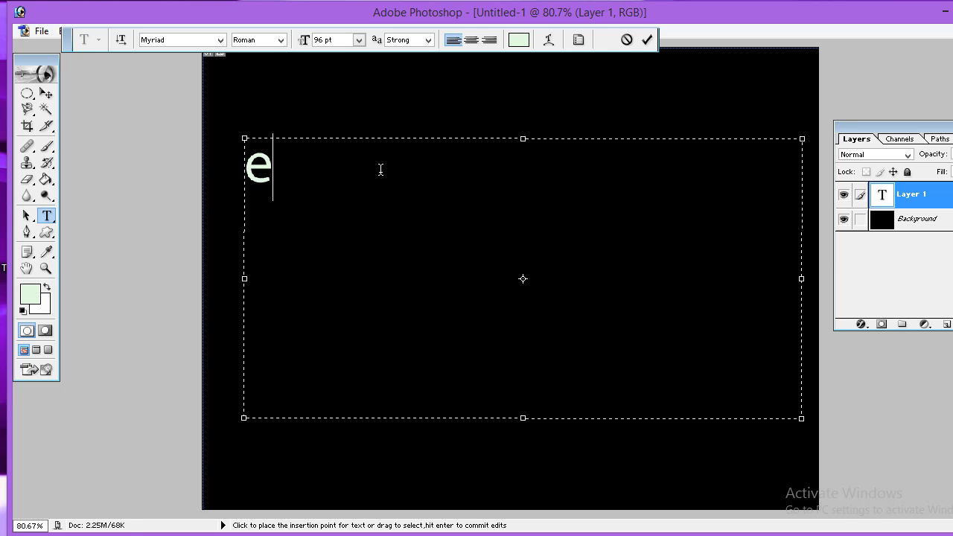
pyautogui.press('BackSpace')
pyautogui.write('E')
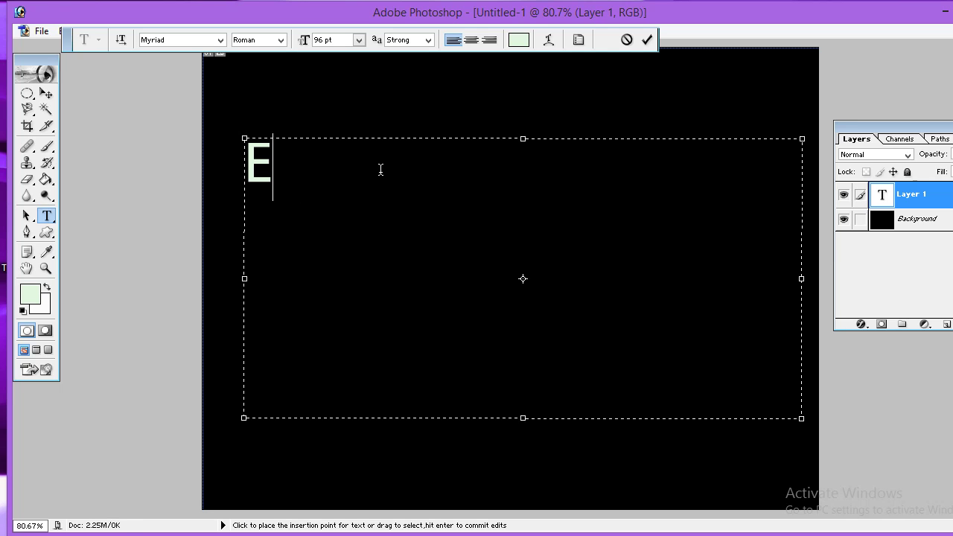
pyautogui.write('VEREST')
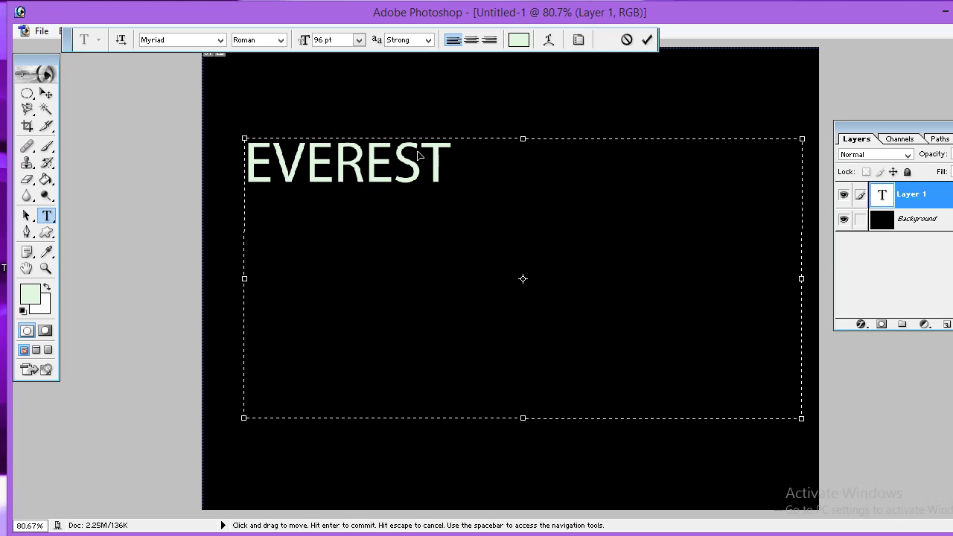
pyautogui.hotkey('ctrl', 'a')
# Step: Try several fonts on EVEREST, settling on Sakkal Majalla
pyautogui.click(183, 41)
pyautogui.press('Down')
pyautogui.press('Down')
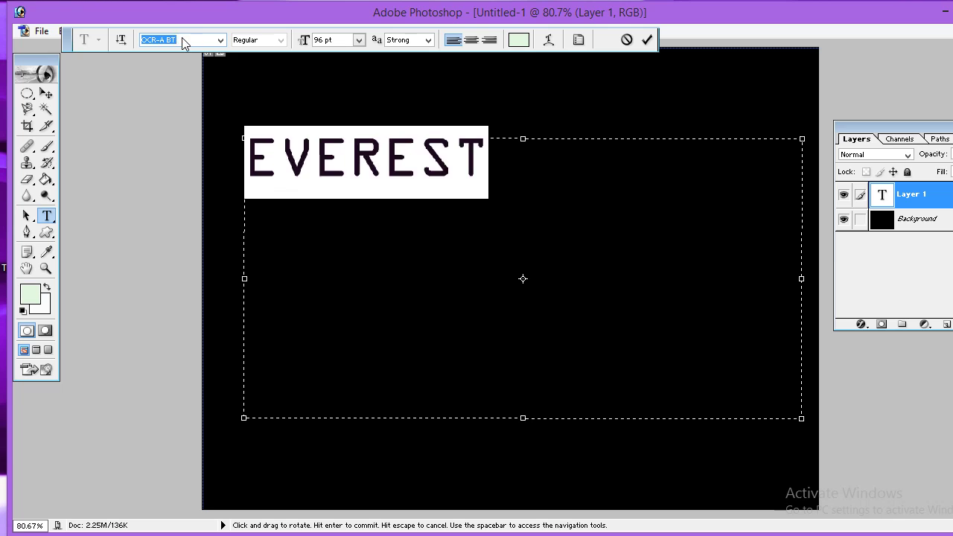
pyautogui.press('Down')
pyautogui.press('Down')
pyautogui.press('Down')
pyautogui.press('Down')
pyautogui.press('Down')
pyautogui.press('Down')
pyautogui.press('Down')
pyautogui.press('Down')
pyautogui.press('Down')
pyautogui.press('Down')
pyautogui.press('Down')
pyautogui.press('Down')
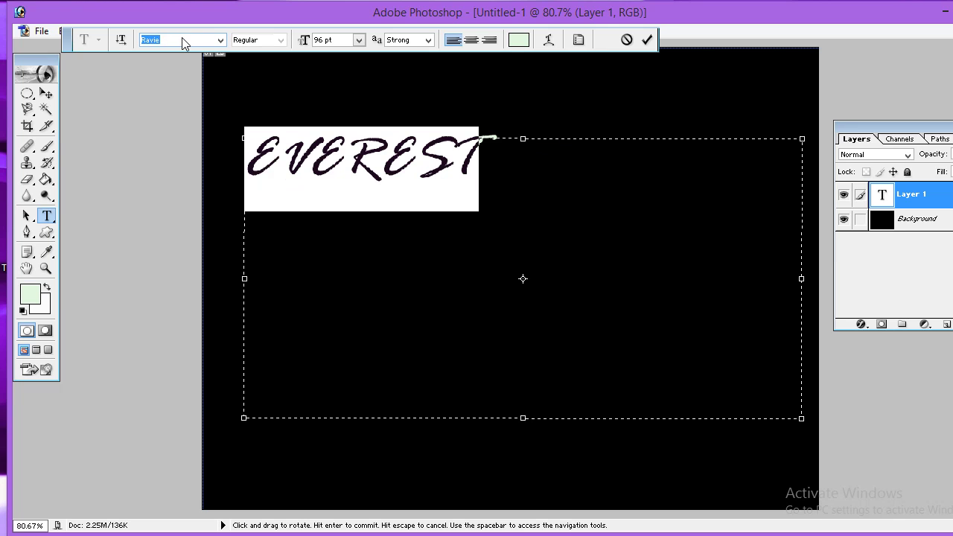
pyautogui.press('Down')
pyautogui.press('Down')
pyautogui.press('Down')
pyautogui.press('Down')
pyautogui.press('Up')
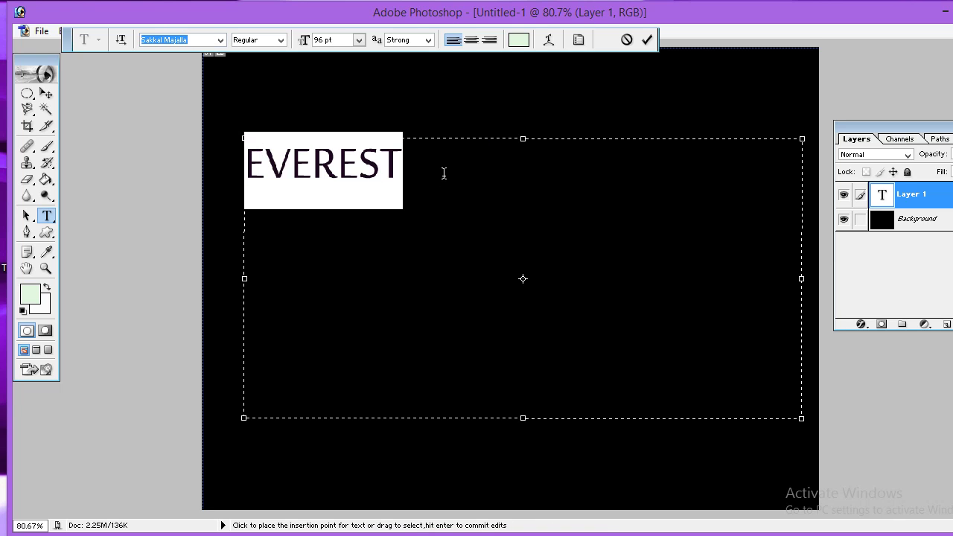
pyautogui.click(579, 39)
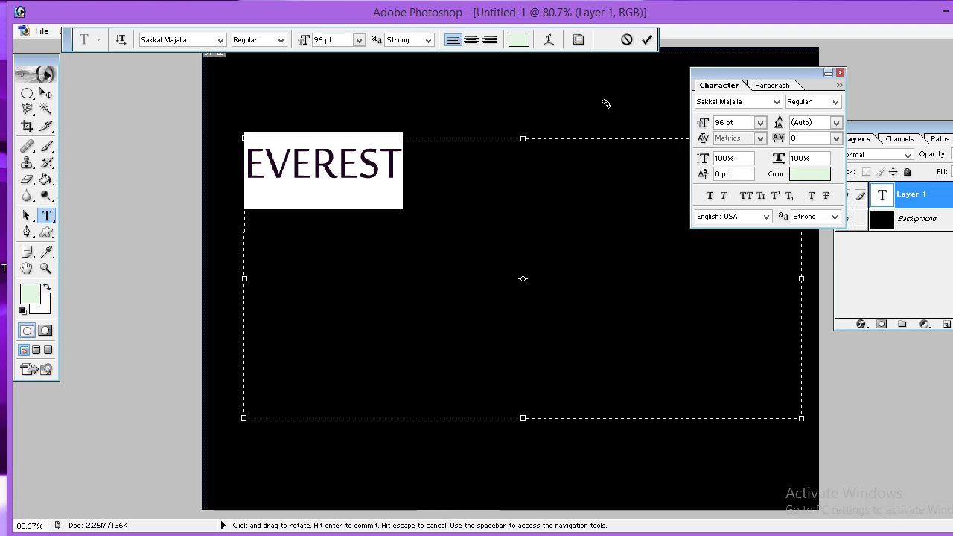
# Step: Make the text bold and try font sizes of 120 and 20
pyautogui.click(711, 195)
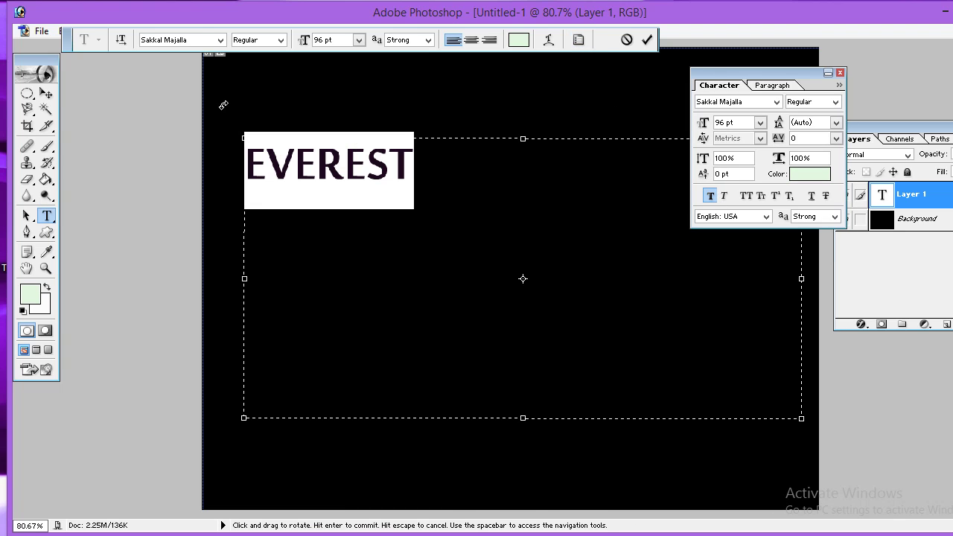
pyautogui.click(343, 39)
pyautogui.write('120')
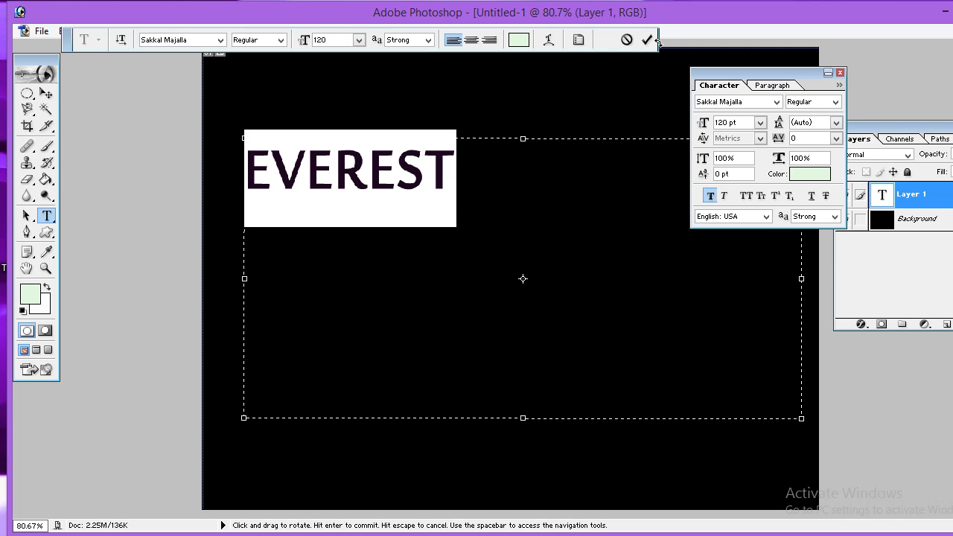
pyautogui.press('BackSpace')
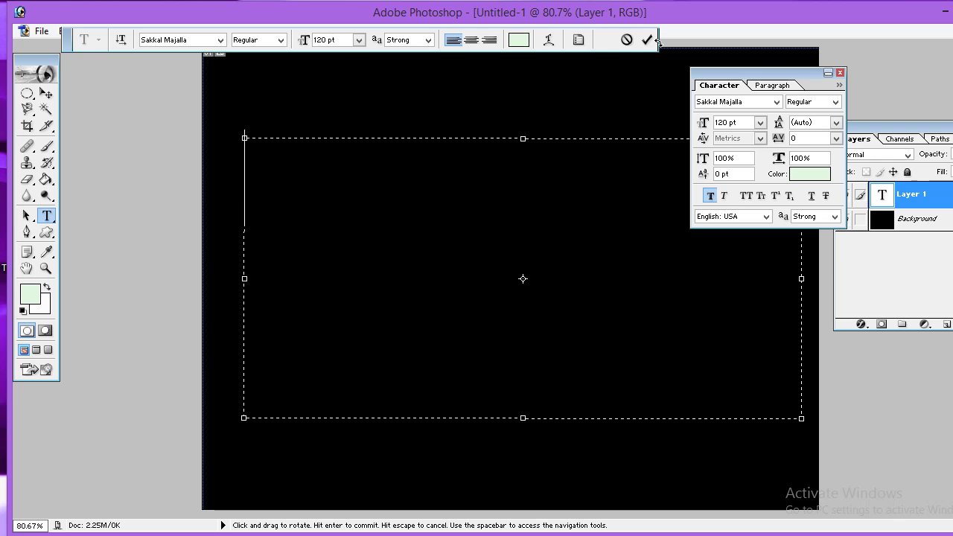
pyautogui.click(332, 40)
pyautogui.write('200')
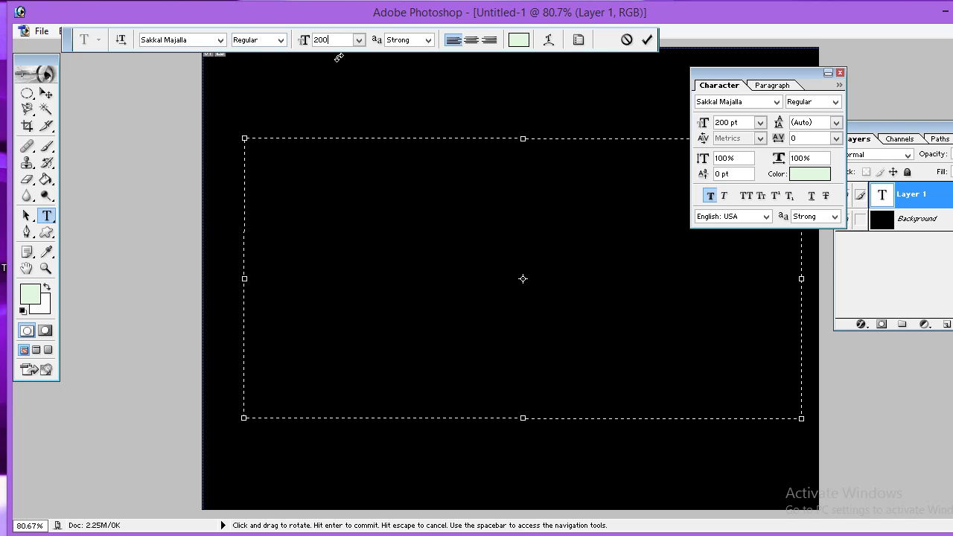
pyautogui.click(400, 216)
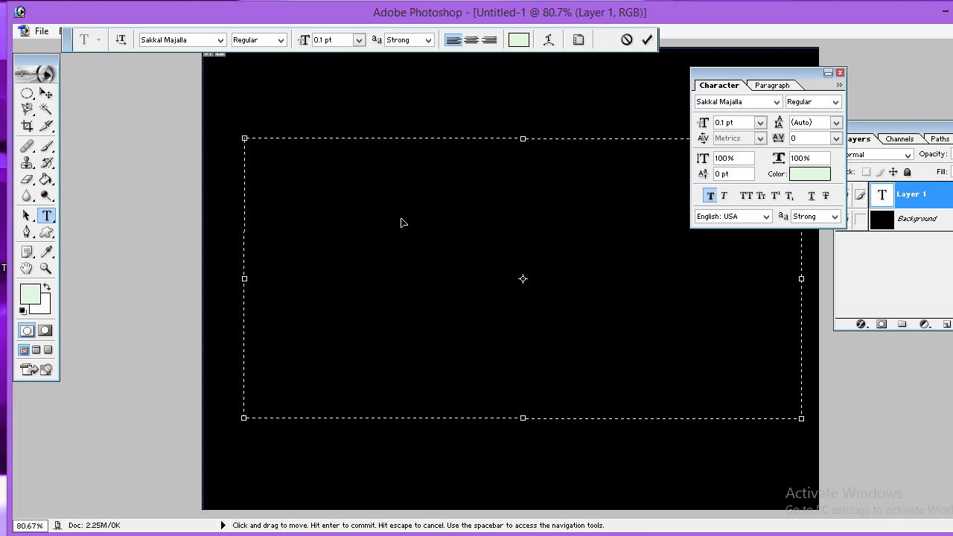
# Step: Change the font size value to 2, enlarge the text box and commit the text
pyautogui.doubleClick(327, 39)
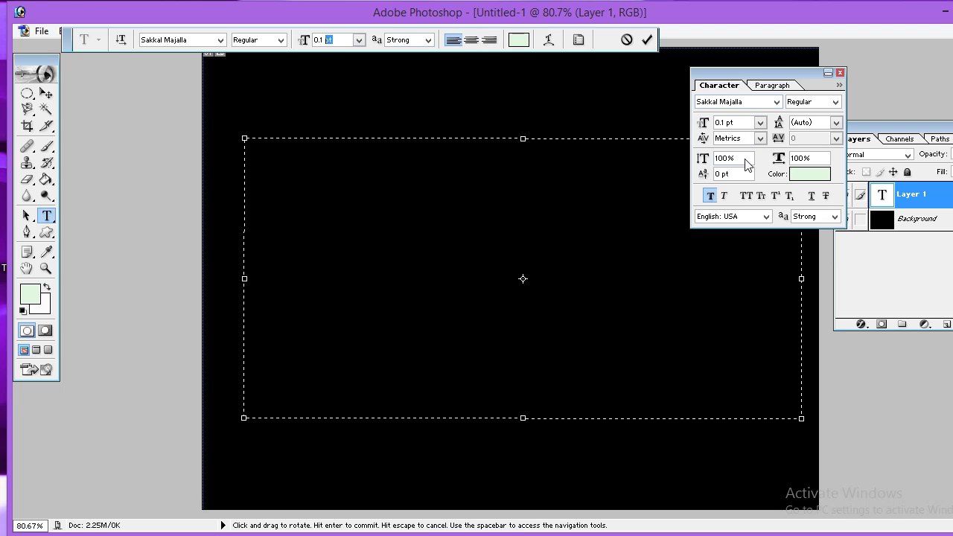
pyautogui.click(414, 156)
pyautogui.click(342, 40)
pyautogui.write('200')
pyautogui.click(375, 214)
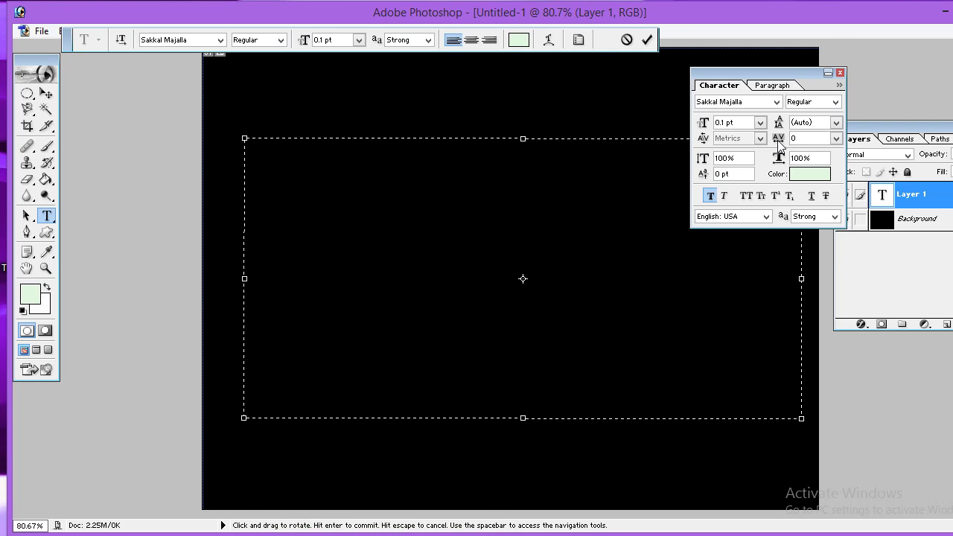
pyautogui.moveTo(795, 77); pyautogui.dragTo(780, 193)
pyautogui.moveTo(804, 136); pyautogui.dragTo(829, 68)
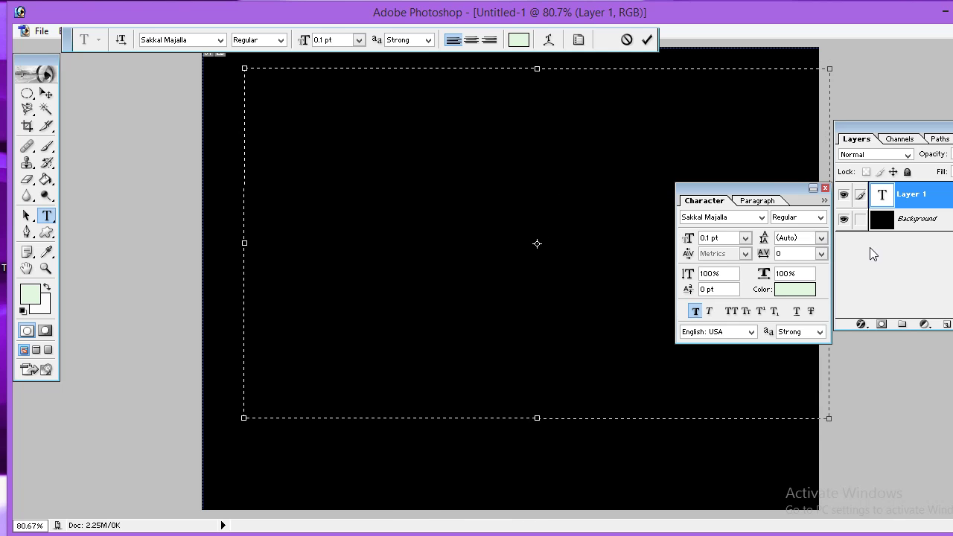
pyautogui.click(47, 93)
# Step: Delete the EVE text layer, add a new empty layer and draw a text box mid-canvas
pyautogui.rightClick(901, 202)
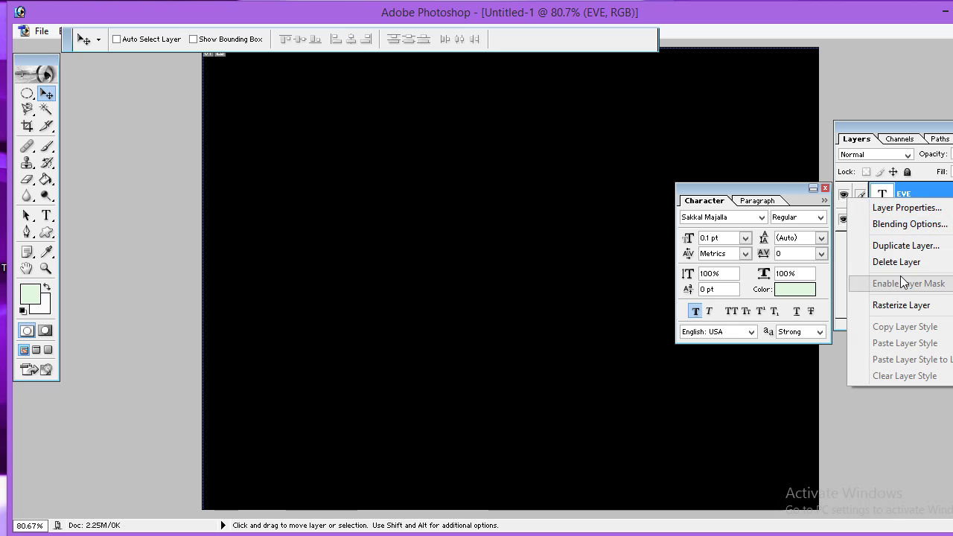
pyautogui.click(903, 262)
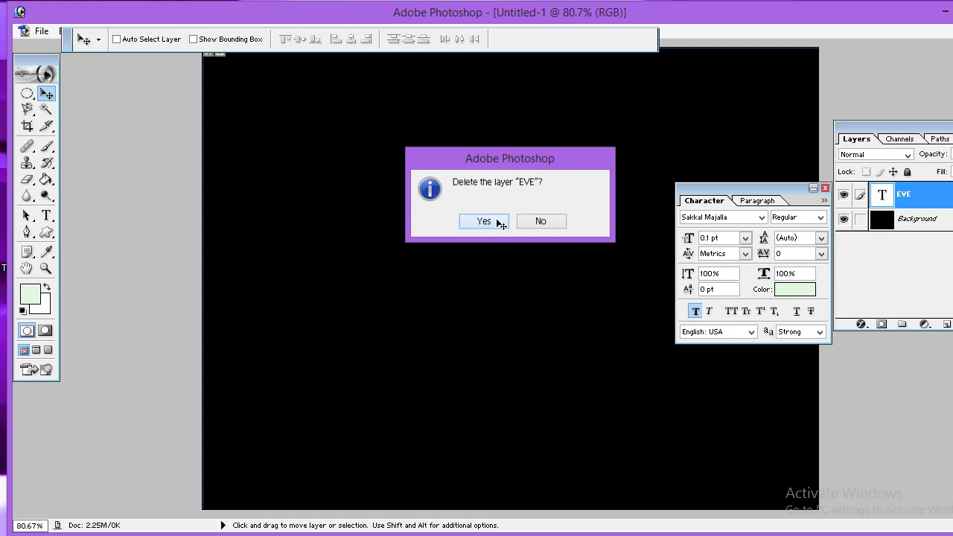
pyautogui.click(487, 221)
pyautogui.click(945, 325)
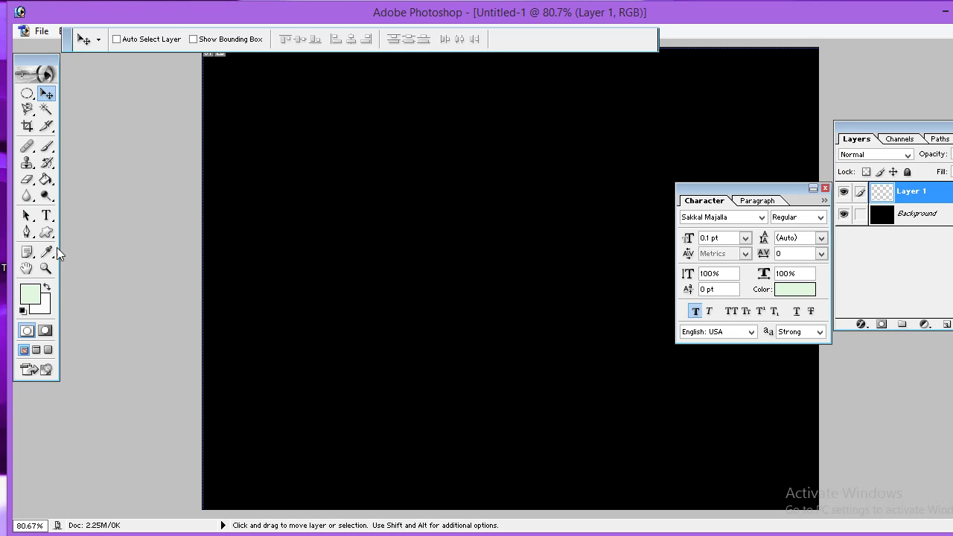
pyautogui.click(47, 215)
pyautogui.moveTo(261, 177)
pyautogui.mouseDown()
pyautogui.moveTo(748, 454)
pyautogui.moveTo(754, 430)
pyautogui.mouseUp()
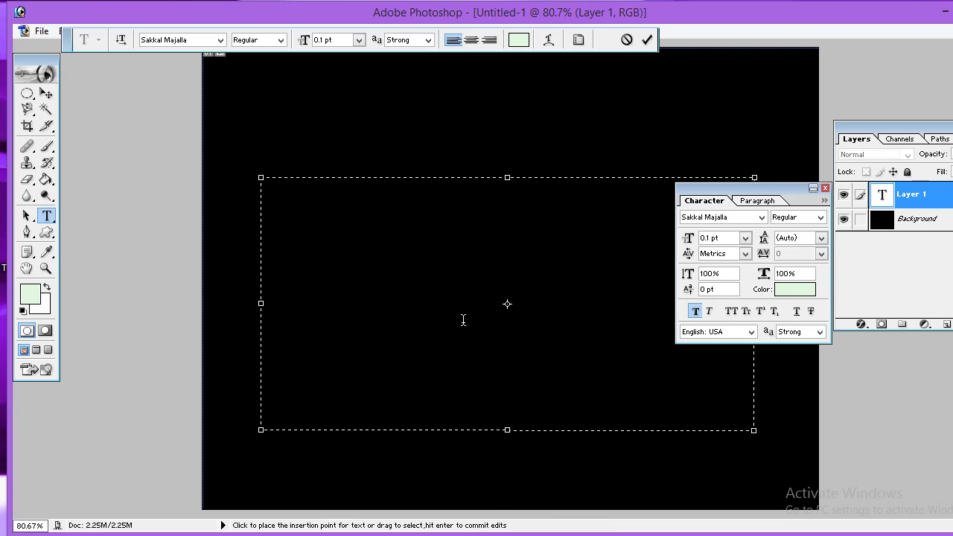
# Step: Type EVEREST at 200 pt, commit it, close the Character panel and centre it on the canvas
pyautogui.click(345, 41)
pyautogui.write('2')
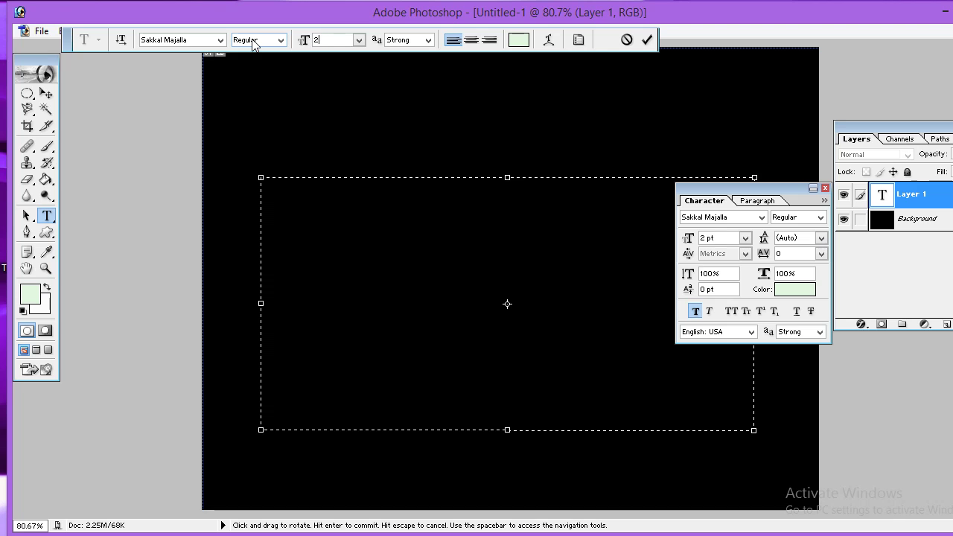
pyautogui.write('00')
pyautogui.press('Return')
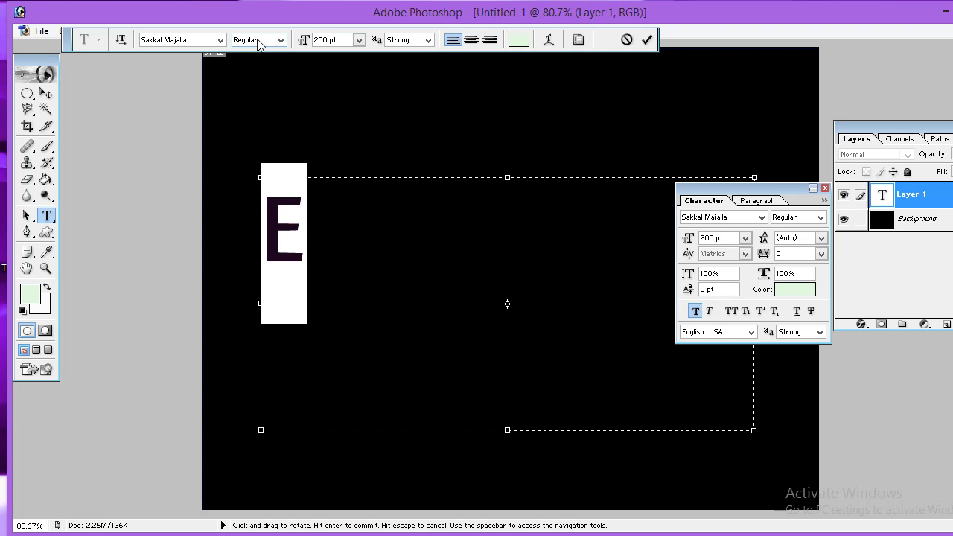
pyautogui.write('EVEREST')
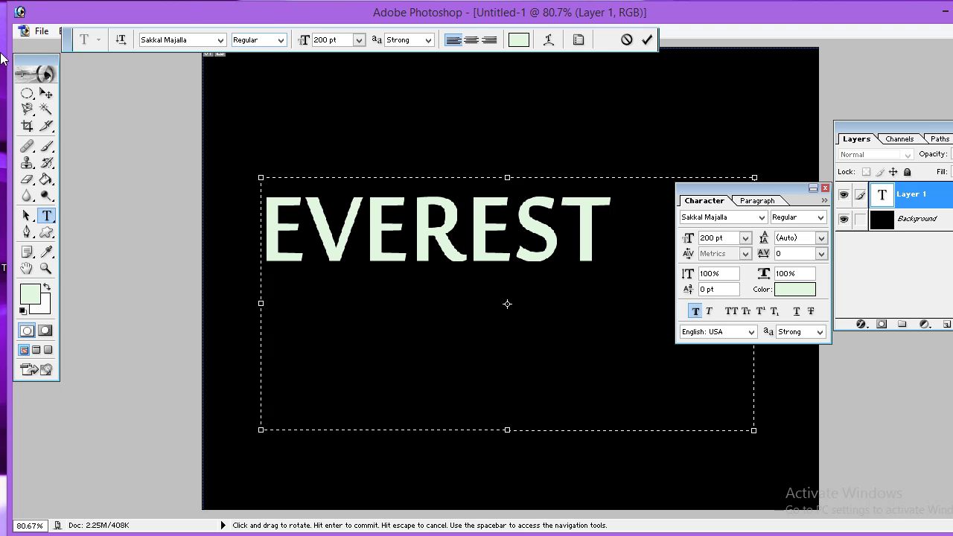
pyautogui.click(46, 93)
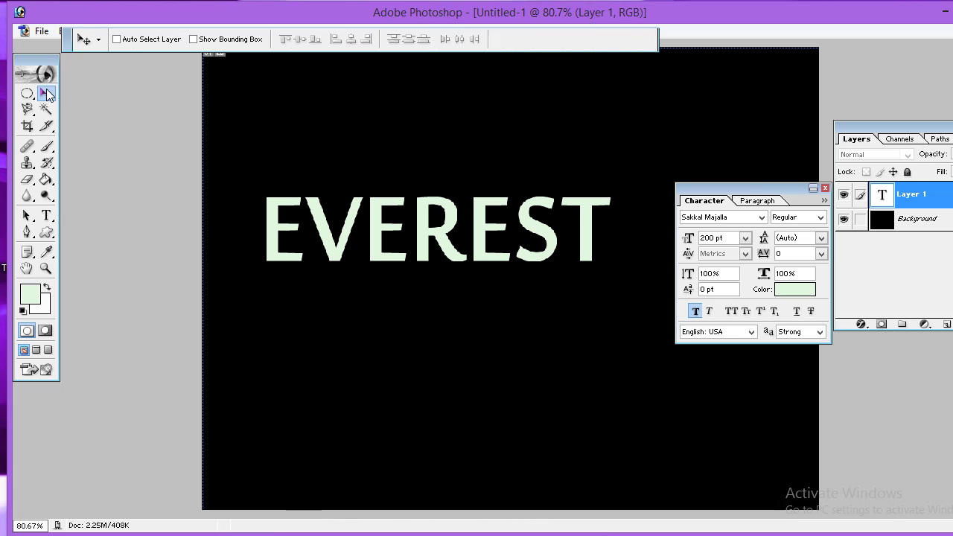
pyautogui.click(825, 187)
pyautogui.moveTo(600, 239); pyautogui.dragTo(663, 267)
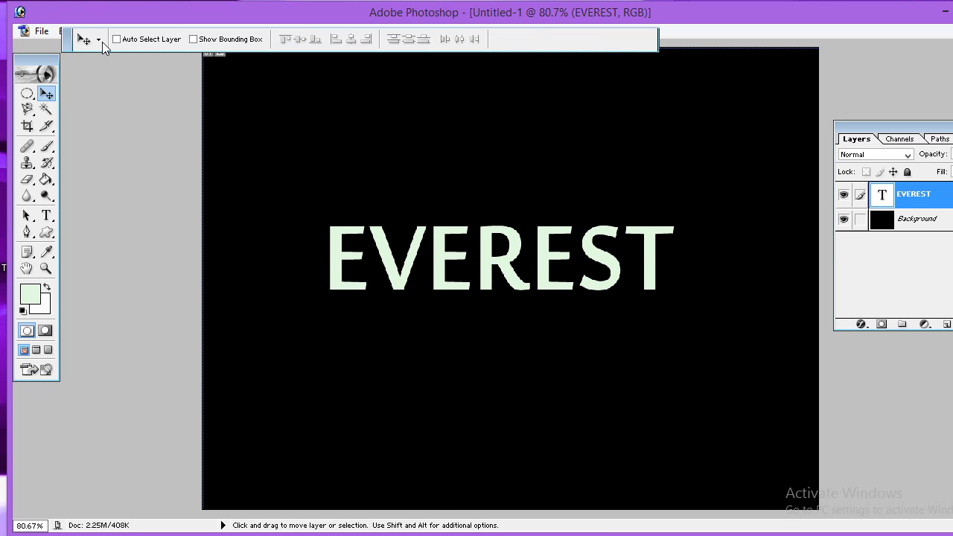
pyautogui.moveTo(65, 44); pyautogui.dragTo(77, 81)
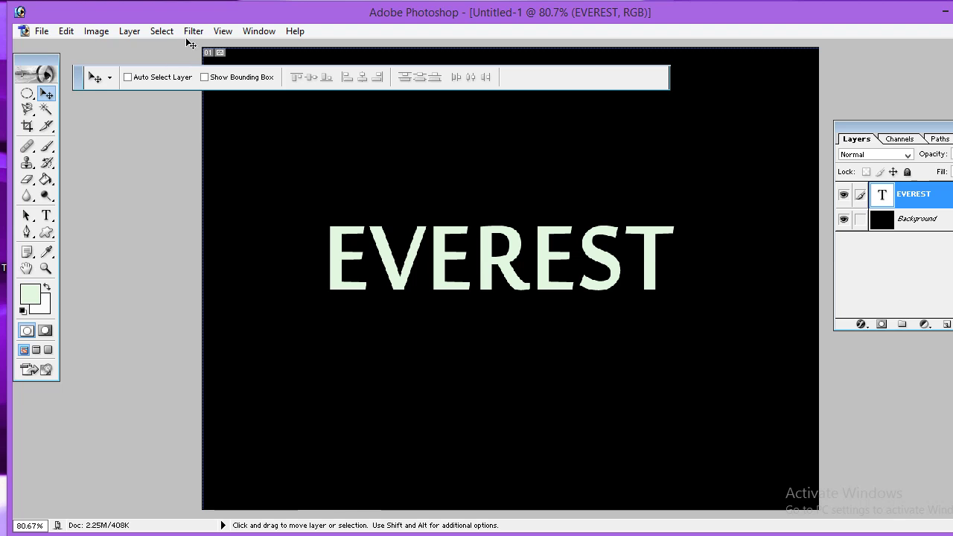
pyautogui.click(192, 32)
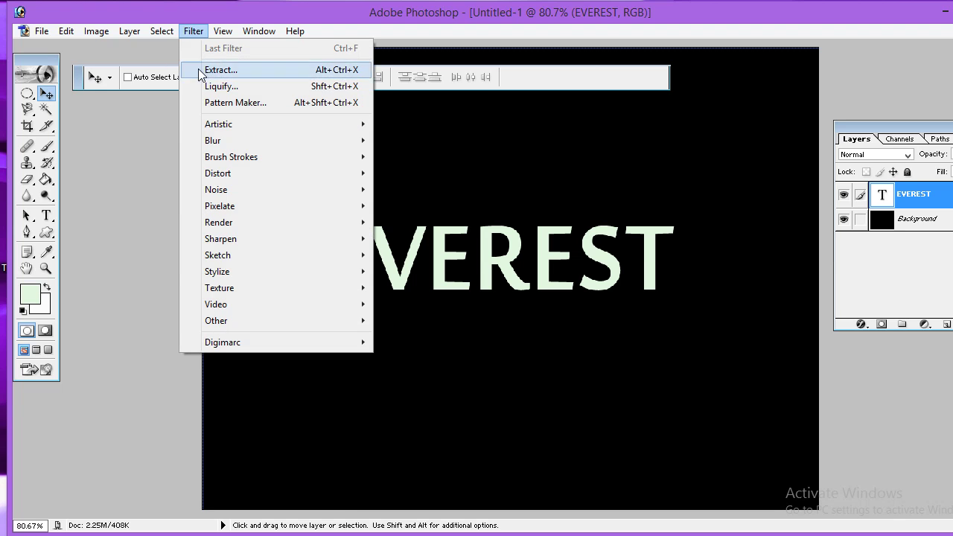
pyautogui.moveTo(217, 271)
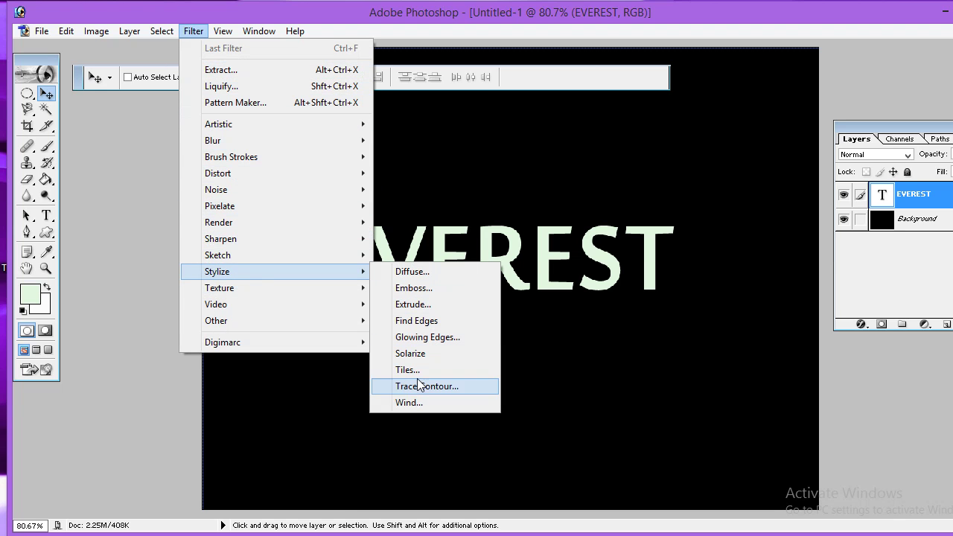
# Step: Rasterize the text and apply the Wind filter, Wind method, from the right
pyautogui.click(411, 404)
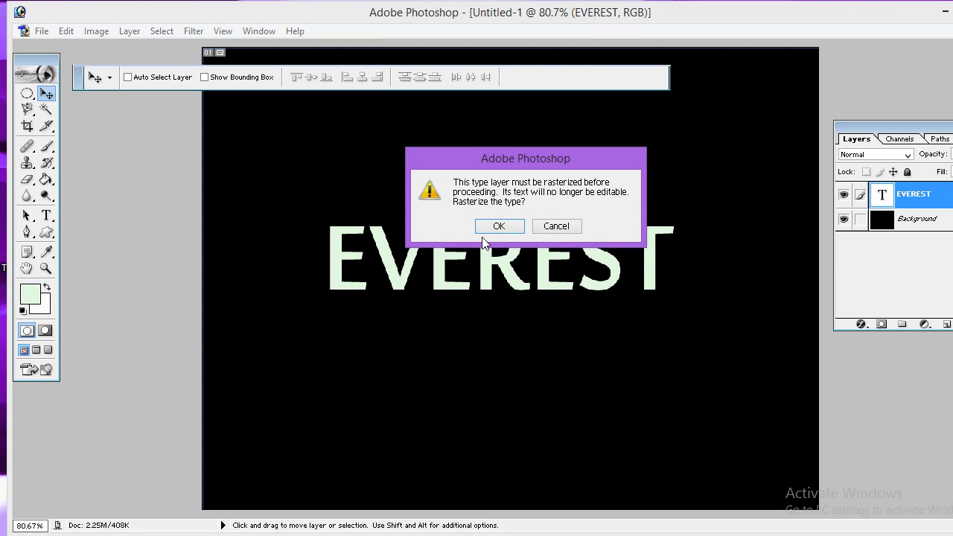
pyautogui.click(512, 230)
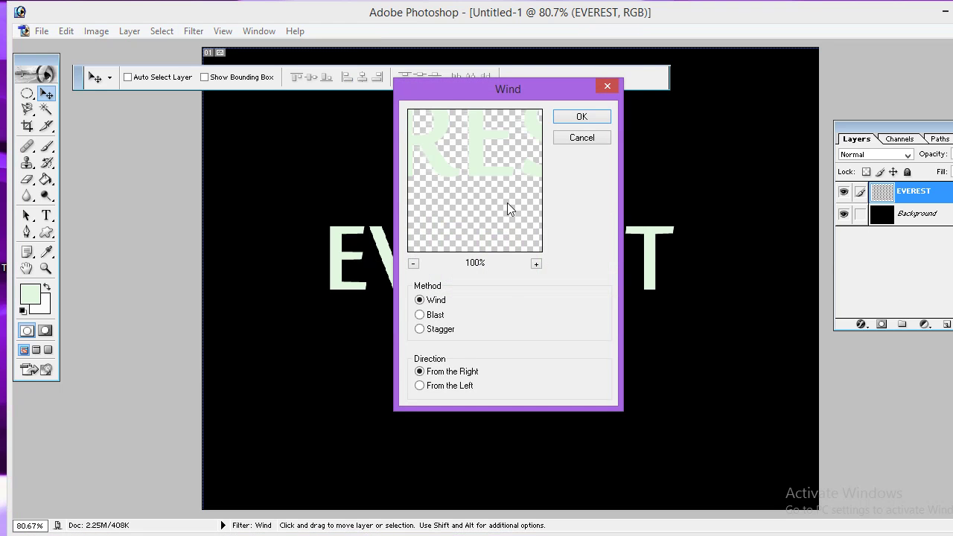
pyautogui.moveTo(476, 91); pyautogui.dragTo(496, 46)
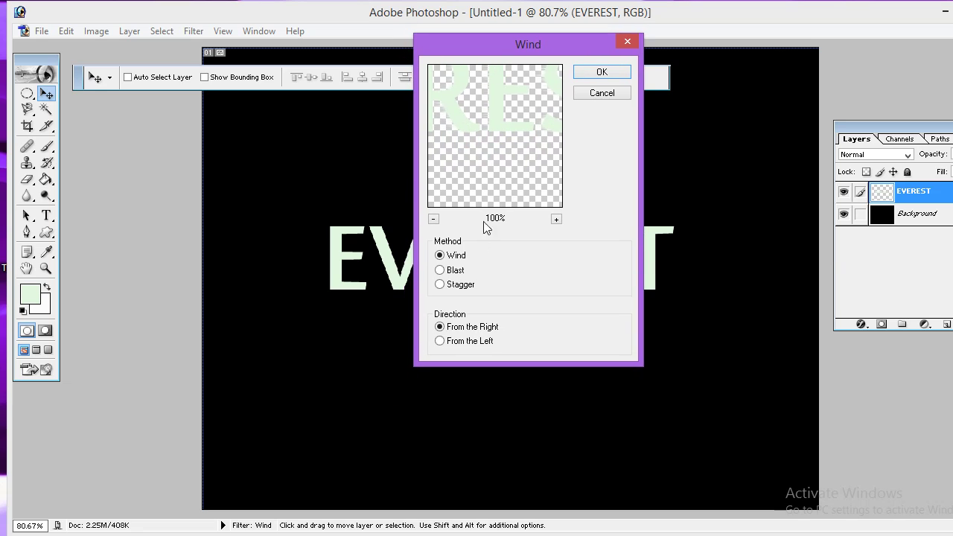
pyautogui.click(466, 272)
pyautogui.click(458, 291)
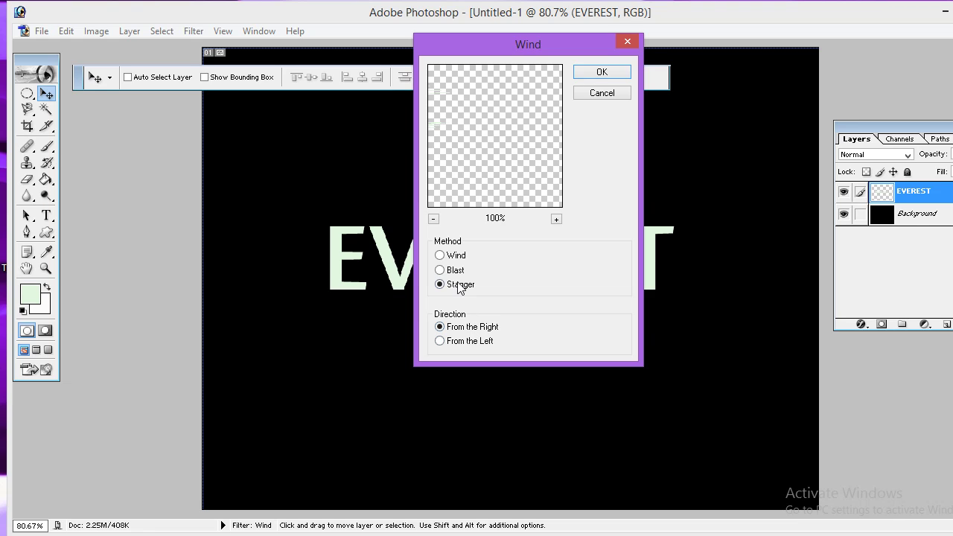
pyautogui.click(456, 257)
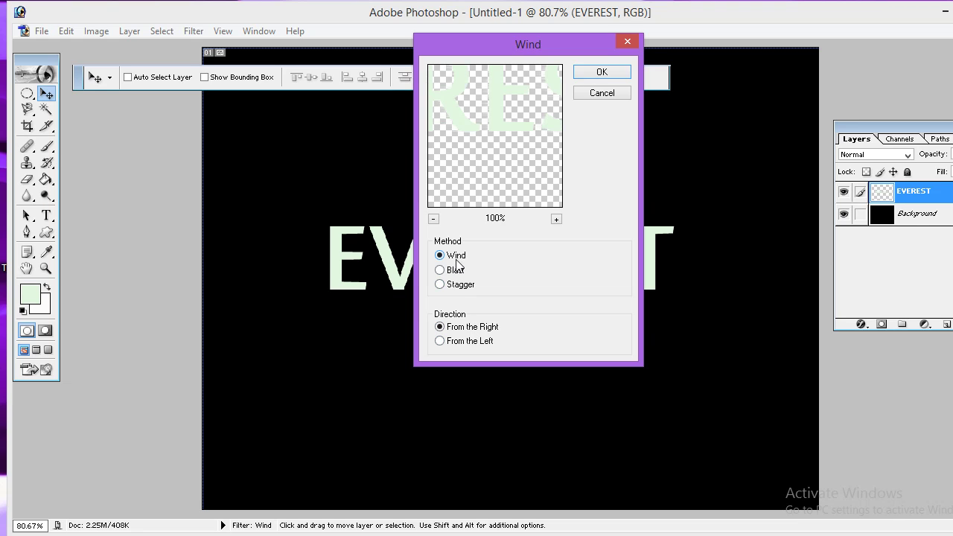
pyautogui.click(604, 73)
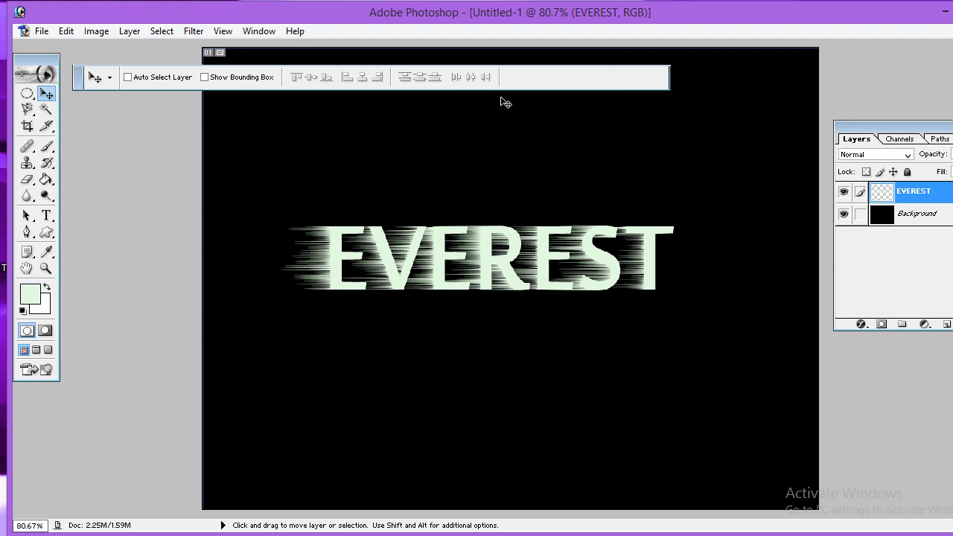
# Step: Apply Wind from the left, then repeat it with Ctrl+F for longer streaks
pyautogui.click(193, 31)
pyautogui.moveTo(217, 271)
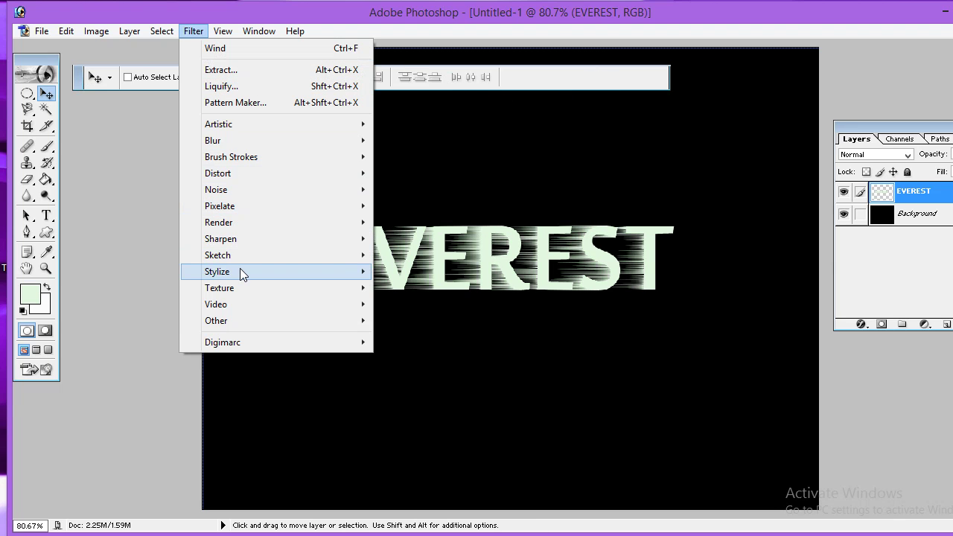
pyautogui.click(411, 400)
pyautogui.click(456, 386)
pyautogui.click(600, 116)
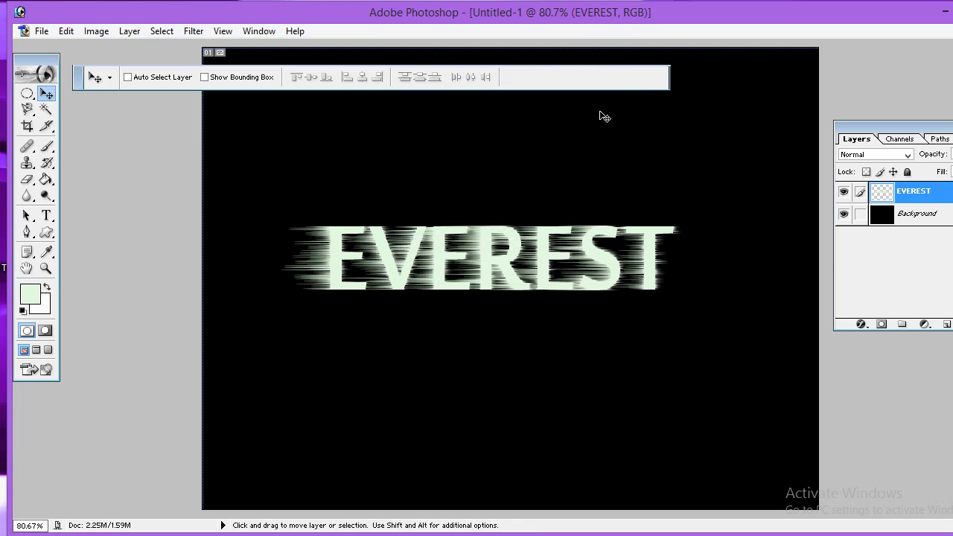
pyautogui.hotkey('ctrl', 'f')
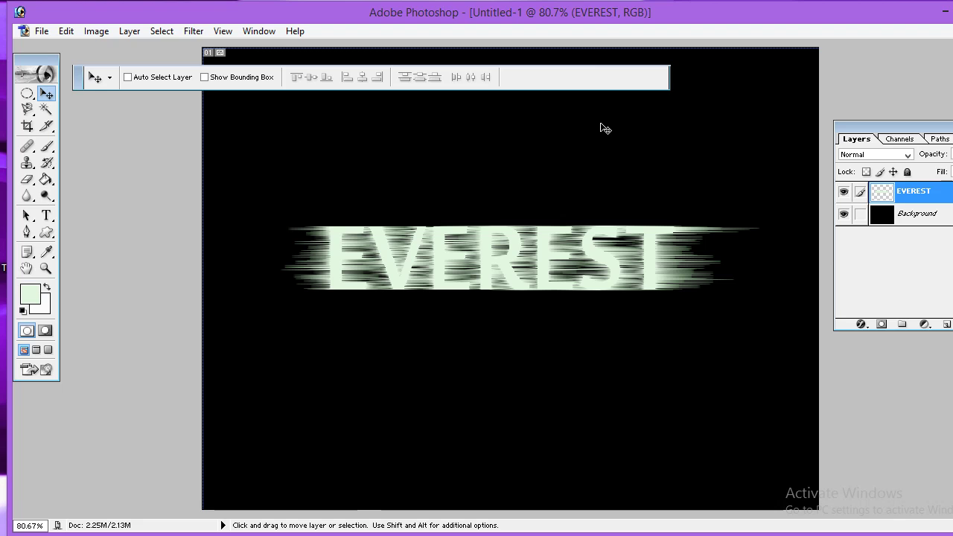
pyautogui.click(85, 37)
pyautogui.moveTo(132, 179)
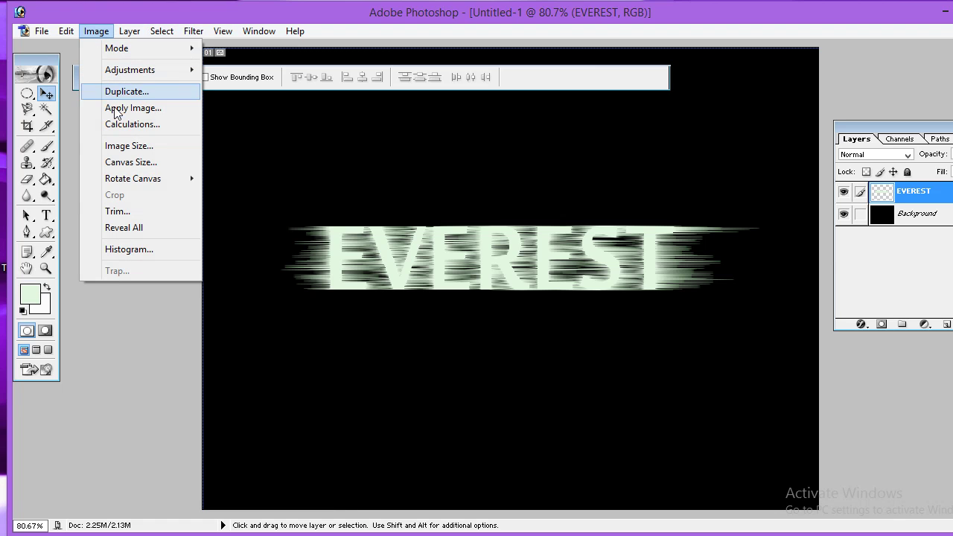
# Step: Rotate the canvas 90° clockwise and apply Wind twice to the sideways text
pyautogui.click(260, 196)
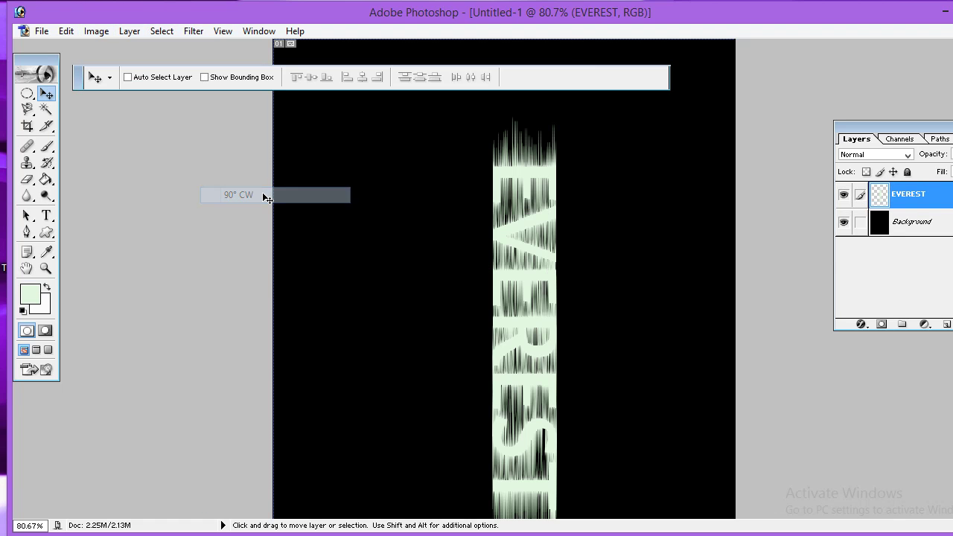
pyautogui.click(194, 34)
pyautogui.moveTo(217, 271)
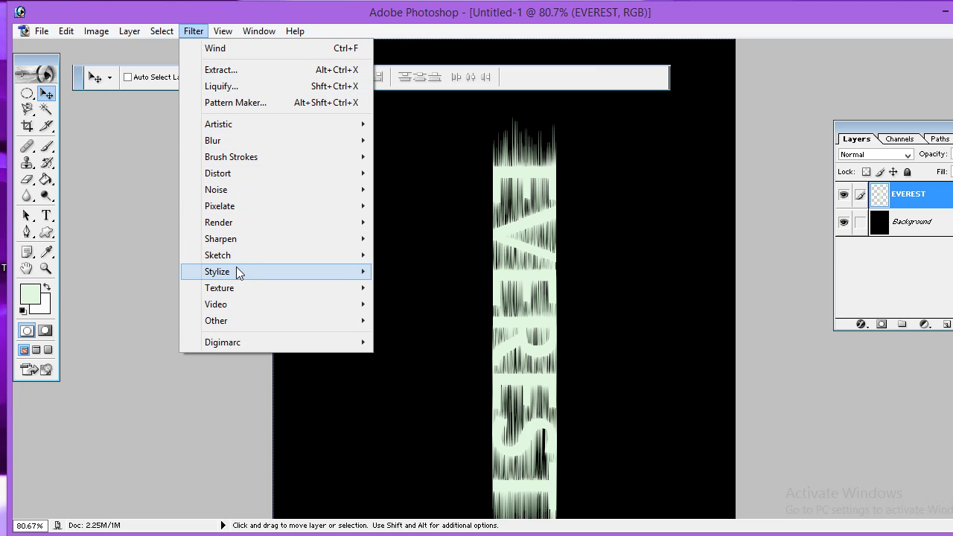
pyautogui.click(429, 402)
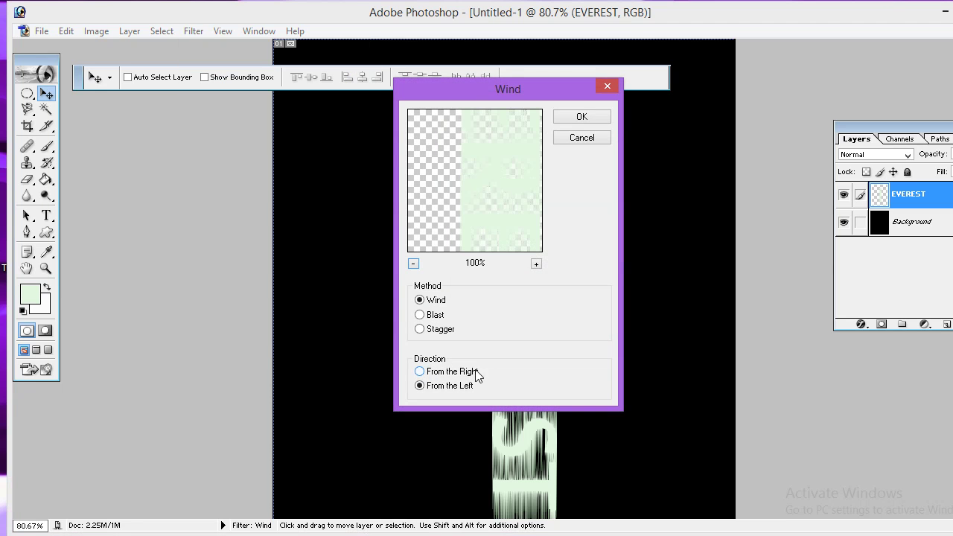
pyautogui.click(583, 117)
pyautogui.hotkey('ctrl', 'f')
pyautogui.hotkey('ctrl', 'f')
pyautogui.hotkey('ctrl', 'f')
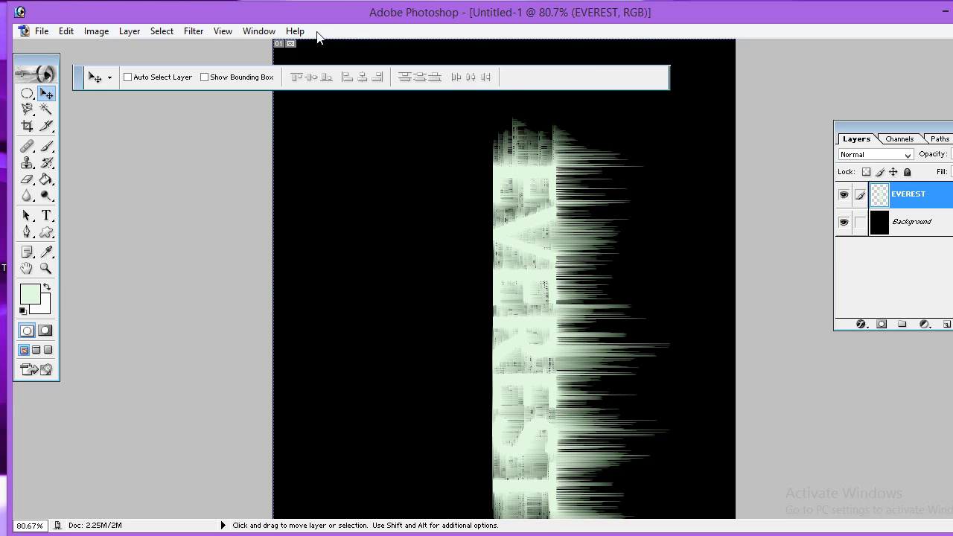
# Step: Apply Wind from the right, then rotate the canvas 90° counter-clockwise back upright
pyautogui.click(189, 34)
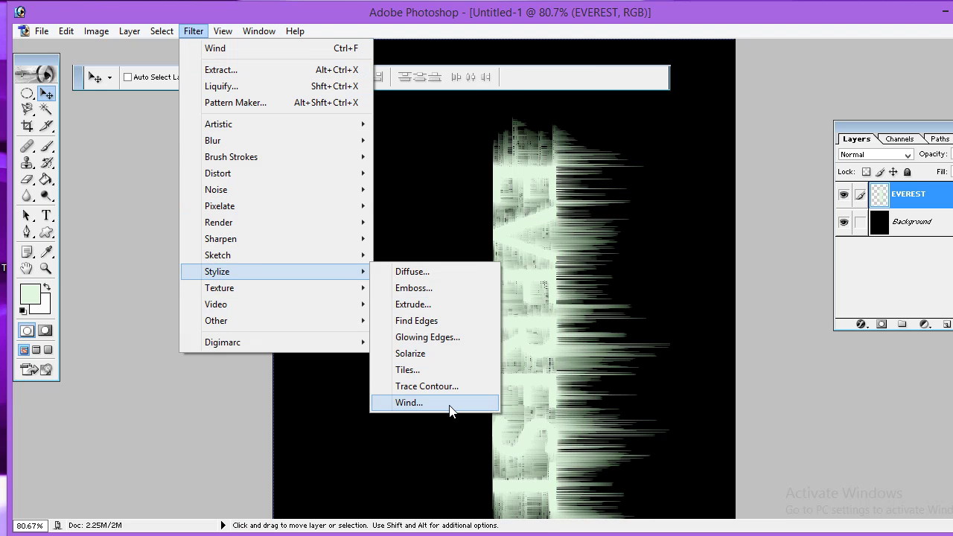
pyautogui.click(449, 402)
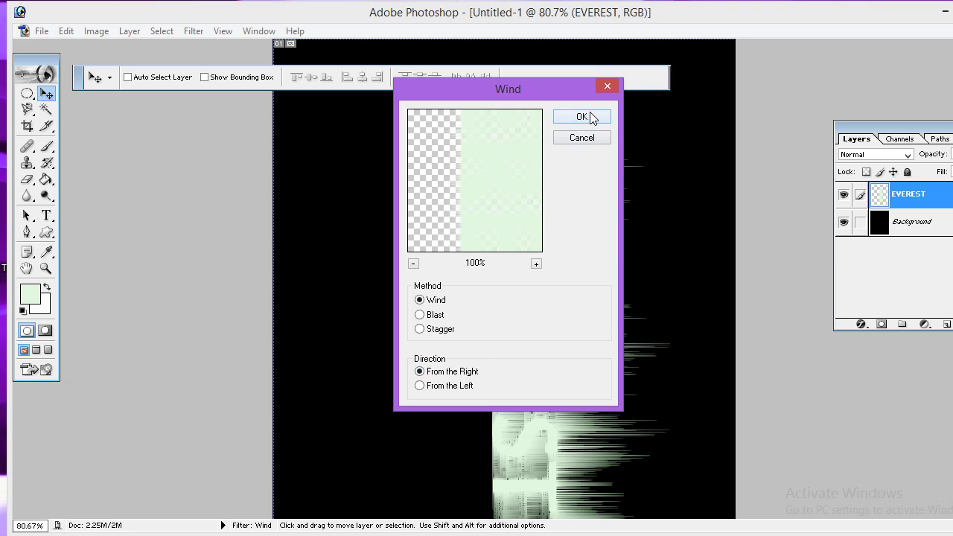
pyautogui.click(582, 117)
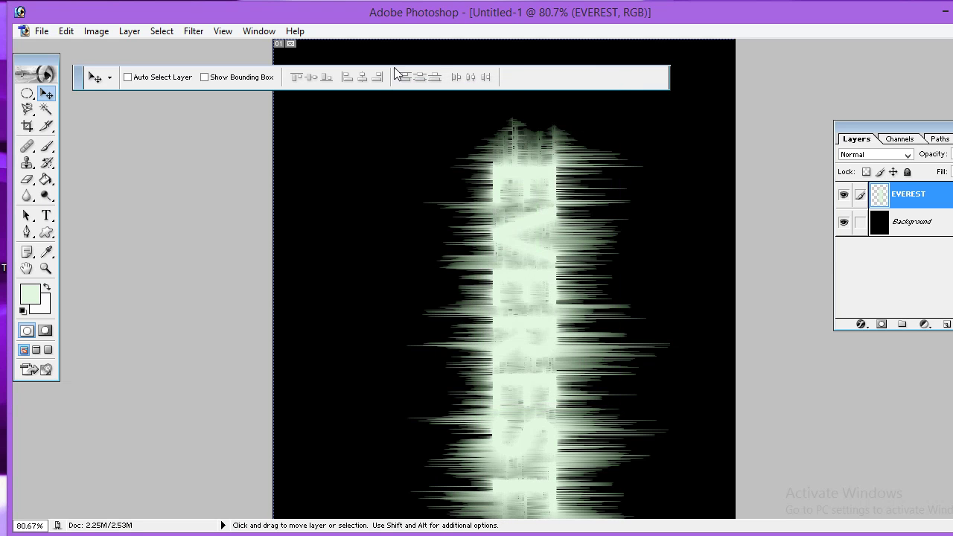
pyautogui.click(96, 32)
pyautogui.moveTo(133, 179)
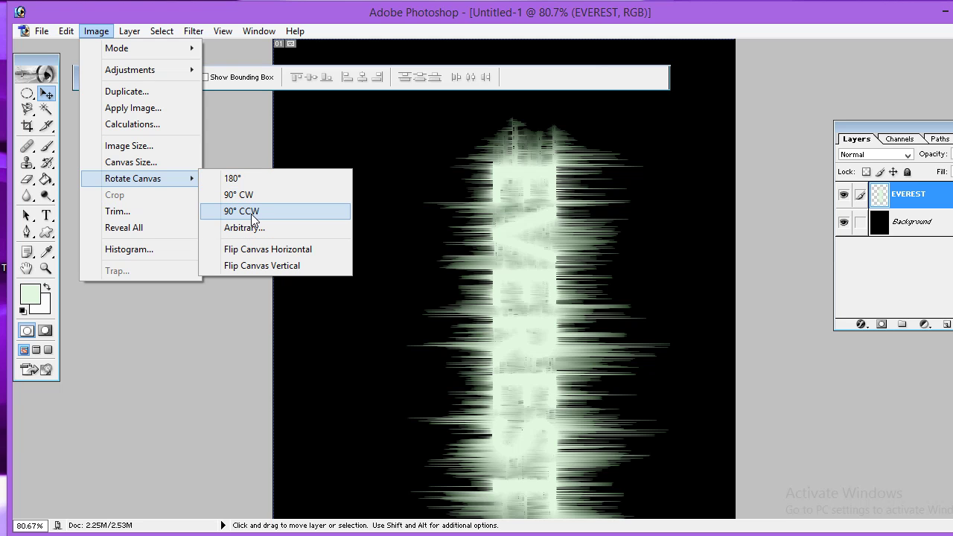
pyautogui.click(251, 214)
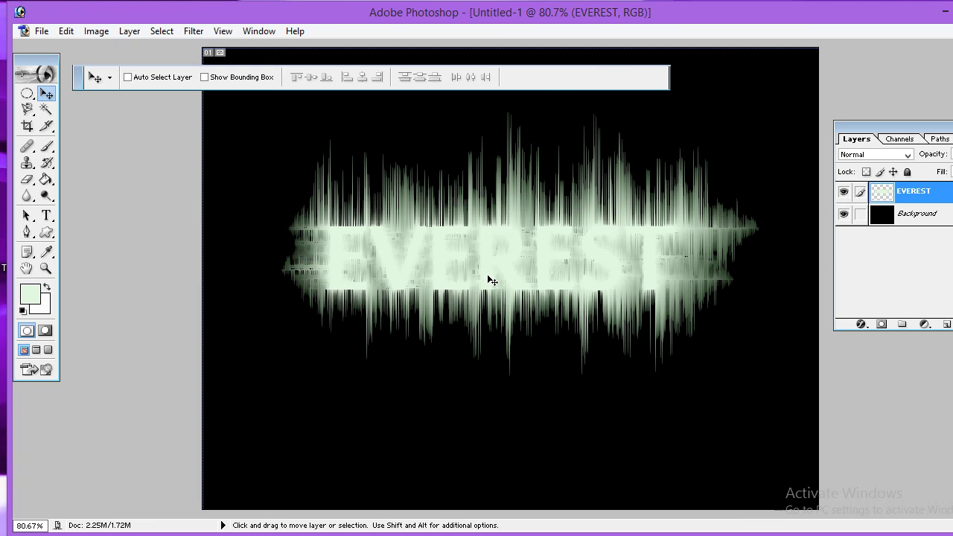
# Step: Nudge EVEREST slightly down and Free Transform it up to about 131%
pyautogui.moveTo(488, 266); pyautogui.dragTo(483, 281)
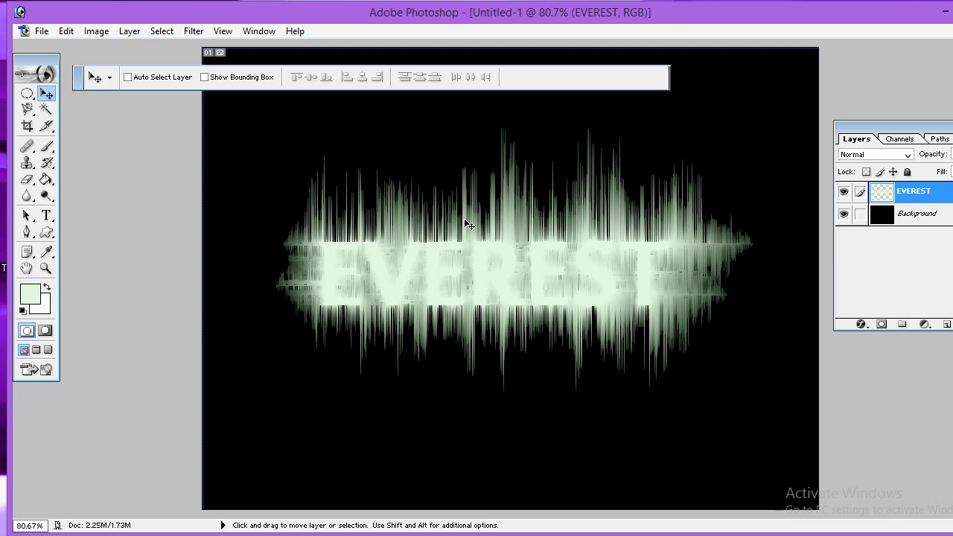
pyautogui.hotkey('ctrl', 't')
pyautogui.moveTo(749, 132); pyautogui.dragTo(792, 107)
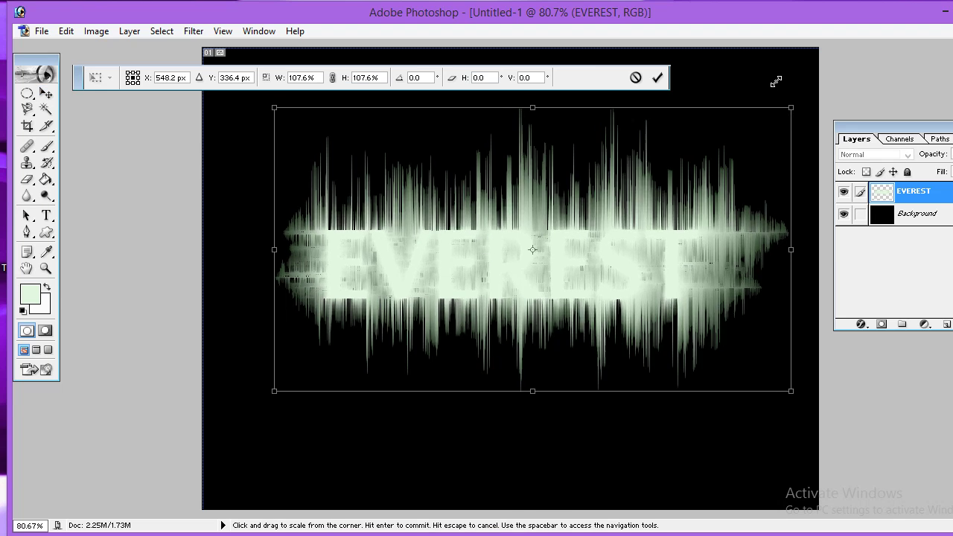
pyautogui.moveTo(275, 391); pyautogui.dragTo(204, 430)
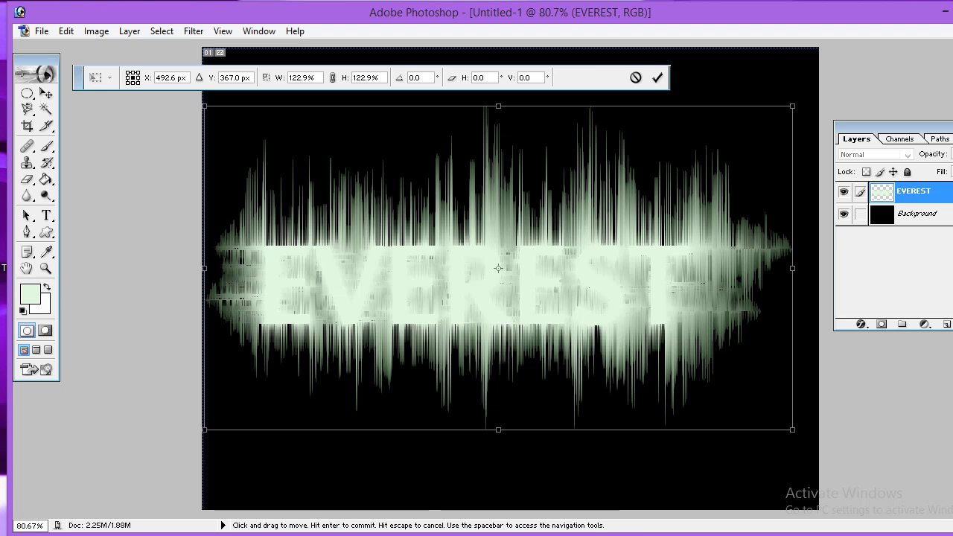
pyautogui.moveTo(777, 425); pyautogui.dragTo(818, 448)
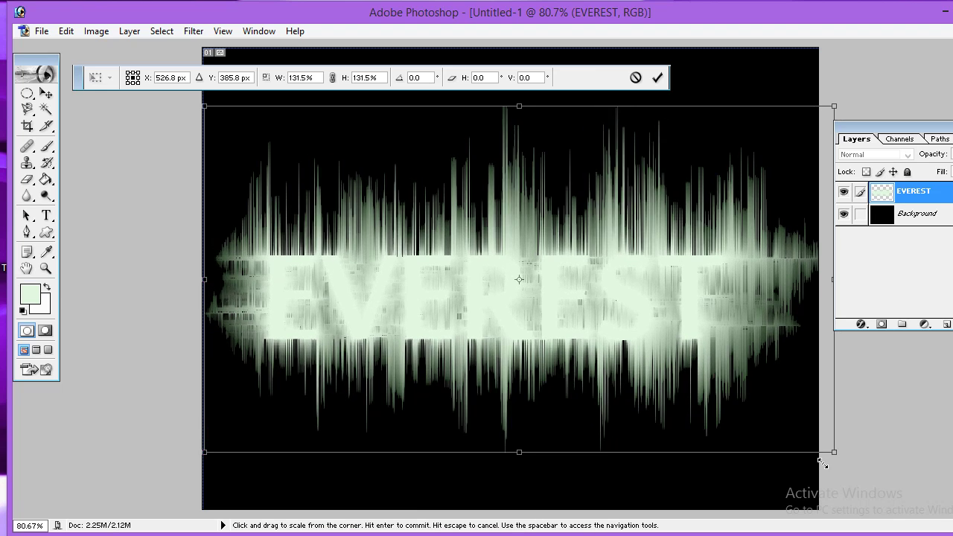
pyautogui.press('Return')
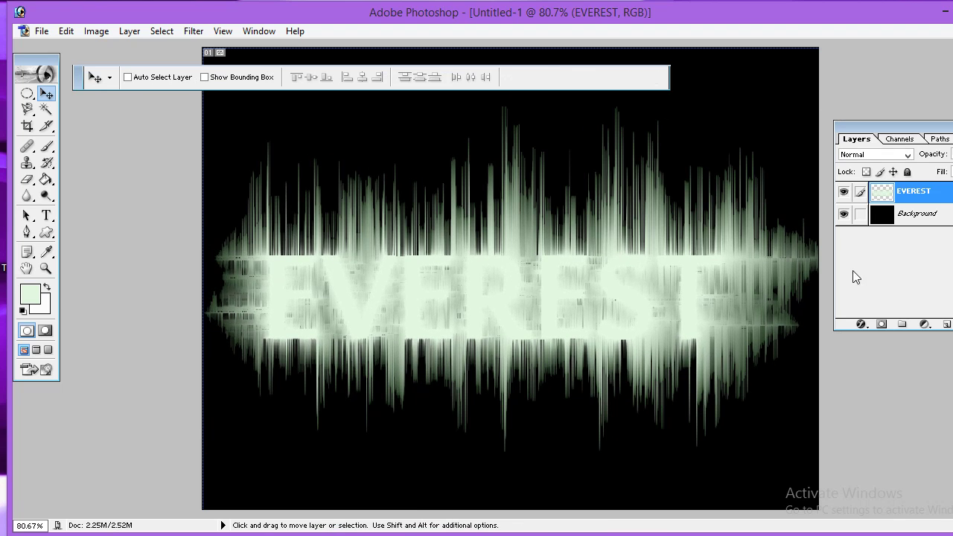
pyautogui.click(945, 325)
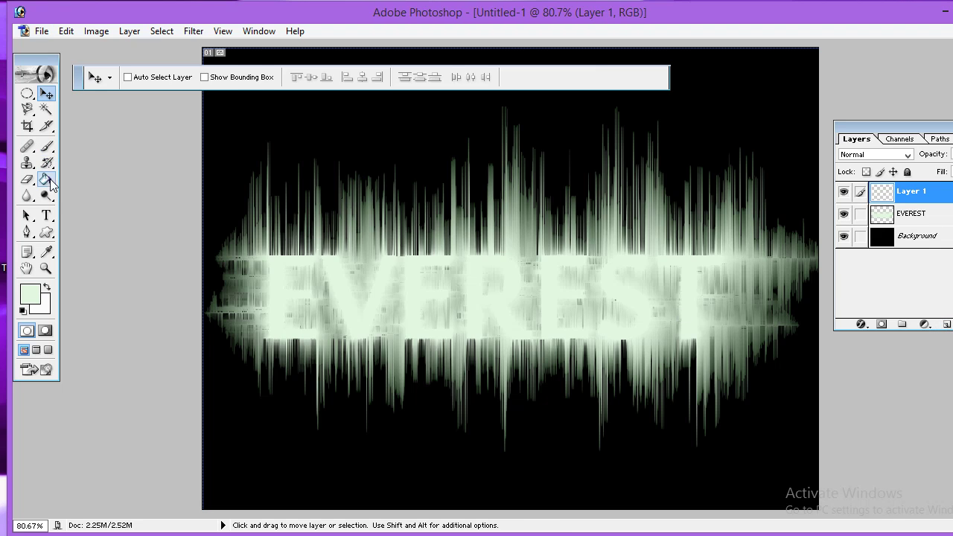
# Step: Select the Gradient tool, load Noise Samples gradients, then restore the default gradient set
pyautogui.moveTo(47, 179); pyautogui.dragTo(91, 189)
pyautogui.hotkey('shift', 'g')
pyautogui.click(183, 77)
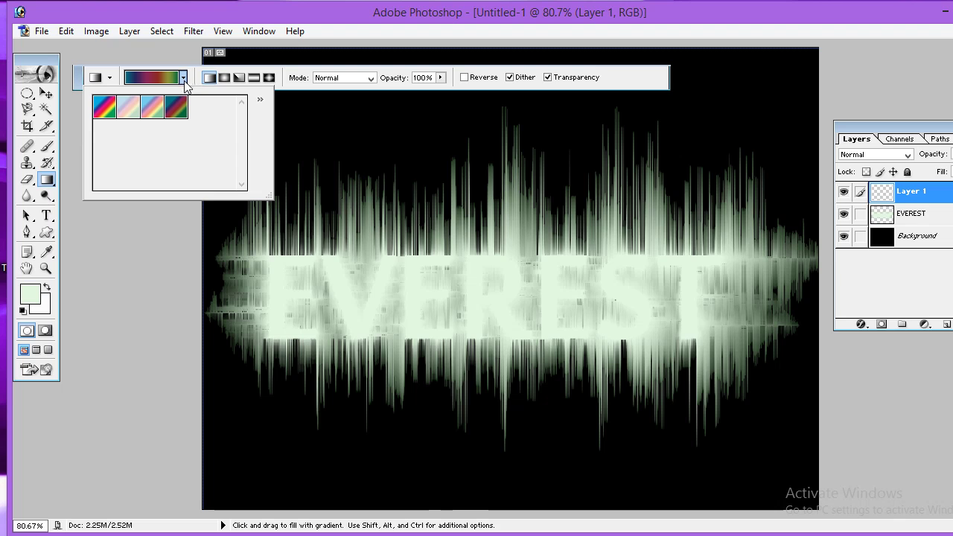
pyautogui.click(259, 101)
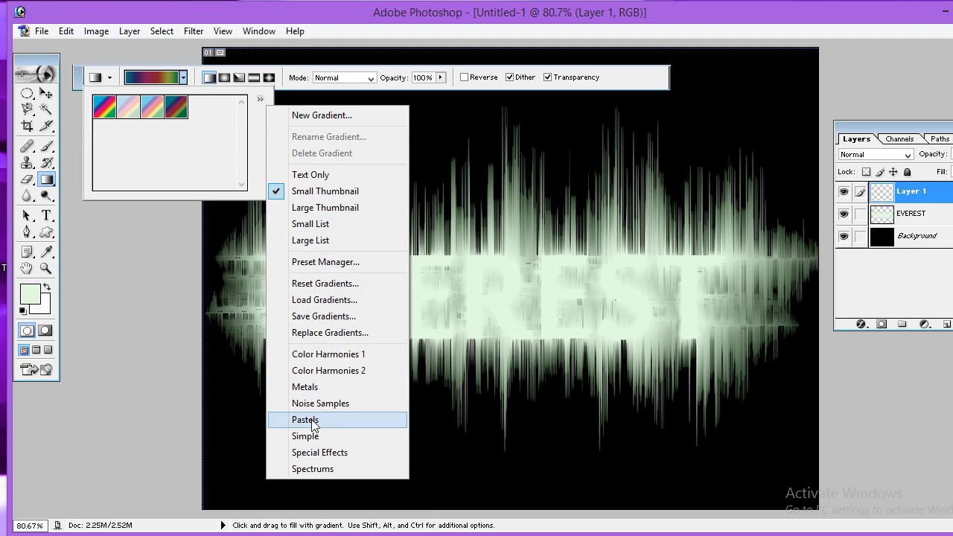
pyautogui.click(327, 403)
pyautogui.click(480, 221)
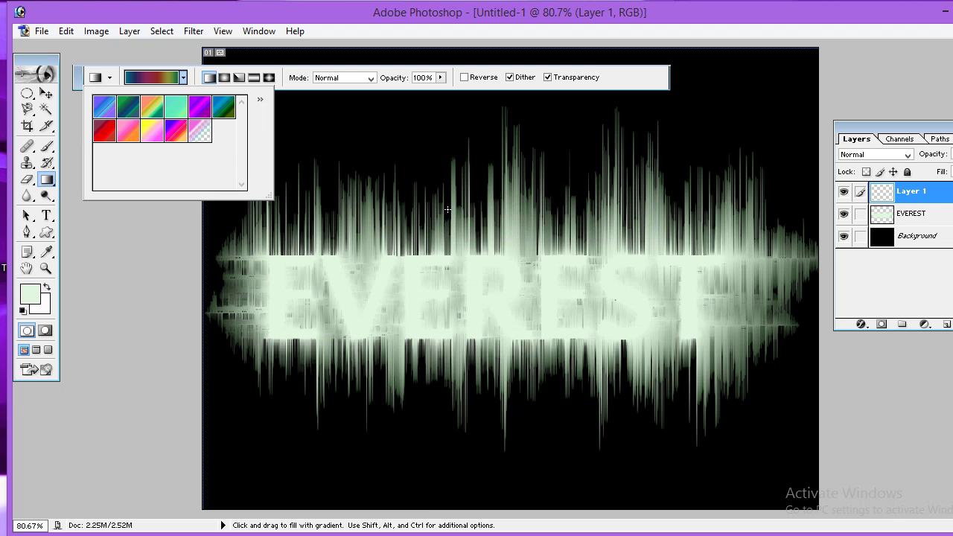
pyautogui.click(261, 99)
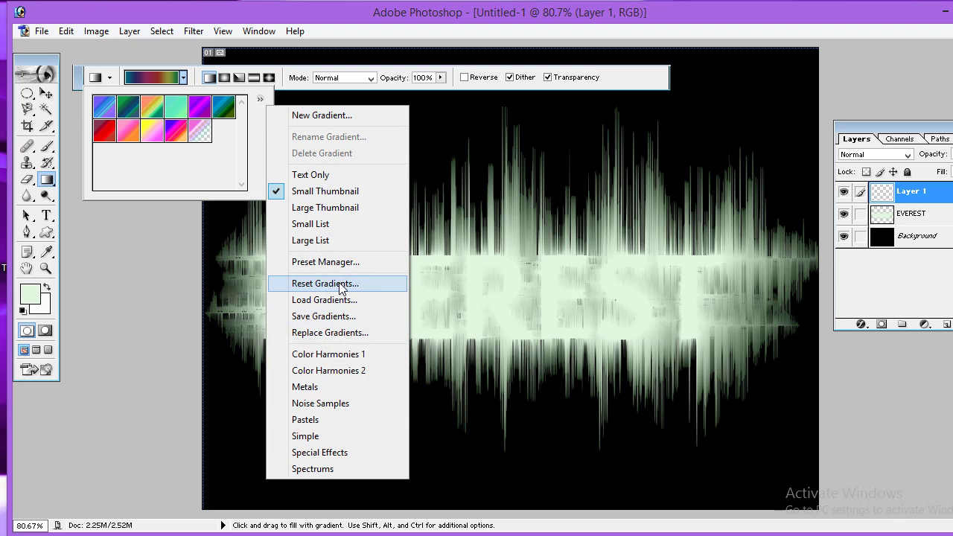
pyautogui.click(350, 283)
pyautogui.click(480, 221)
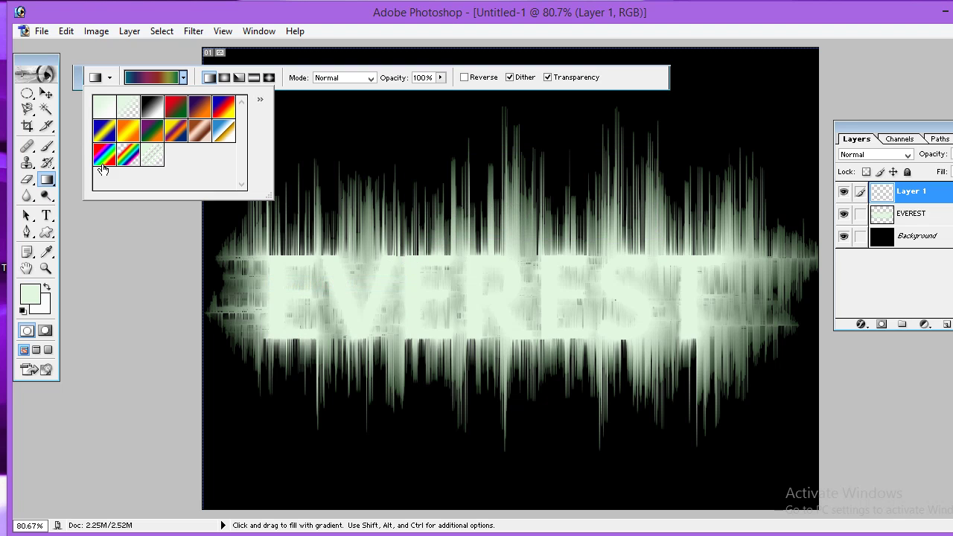
# Step: Fill the layer with a diagonal Spectrum gradient and set its blend mode to Overlay
pyautogui.click(103, 160)
pyautogui.press('Return')
pyautogui.moveTo(546, 417)
pyautogui.mouseDown()
pyautogui.moveTo(366, 144)
pyautogui.moveTo(752, 513)
pyautogui.mouseUp()
pyautogui.click(907, 155)
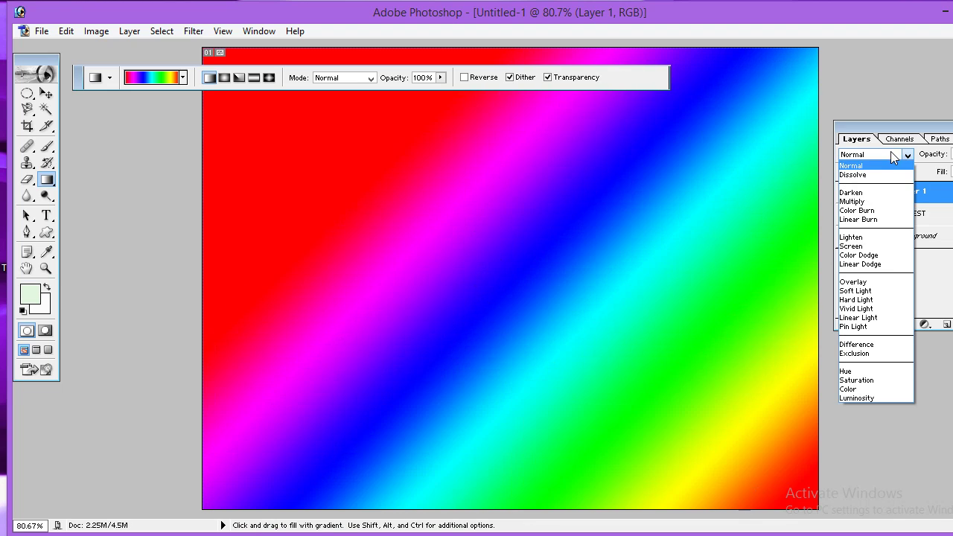
pyautogui.click(871, 286)
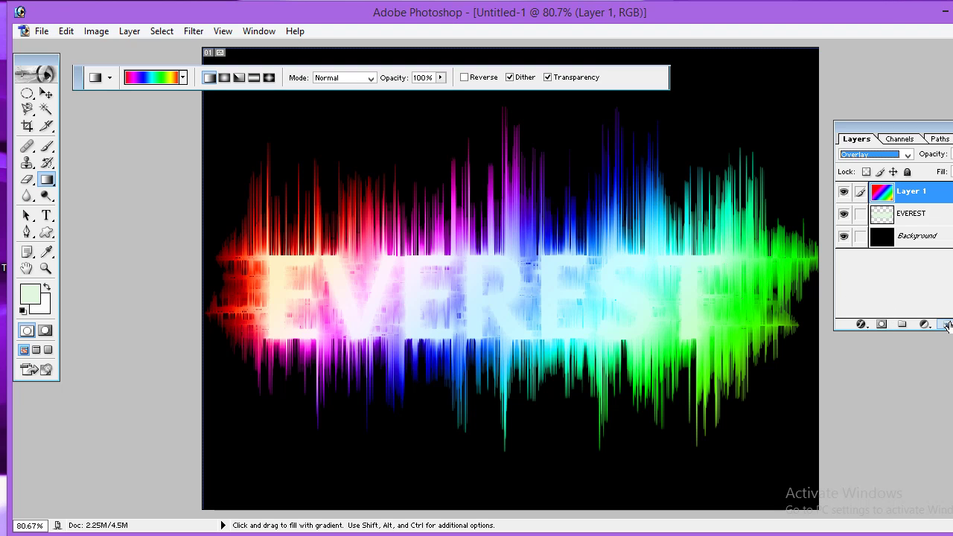
pyautogui.click(946, 326)
# Step: Type 'EVEREST' in a saturated blue text box across the rainbow-streaked word
pyautogui.click(46, 215)
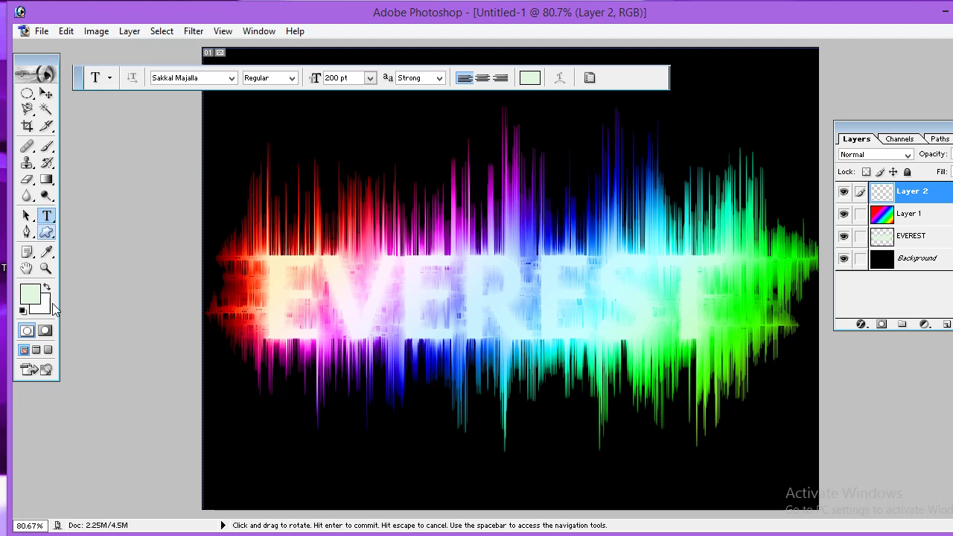
pyautogui.click(34, 295)
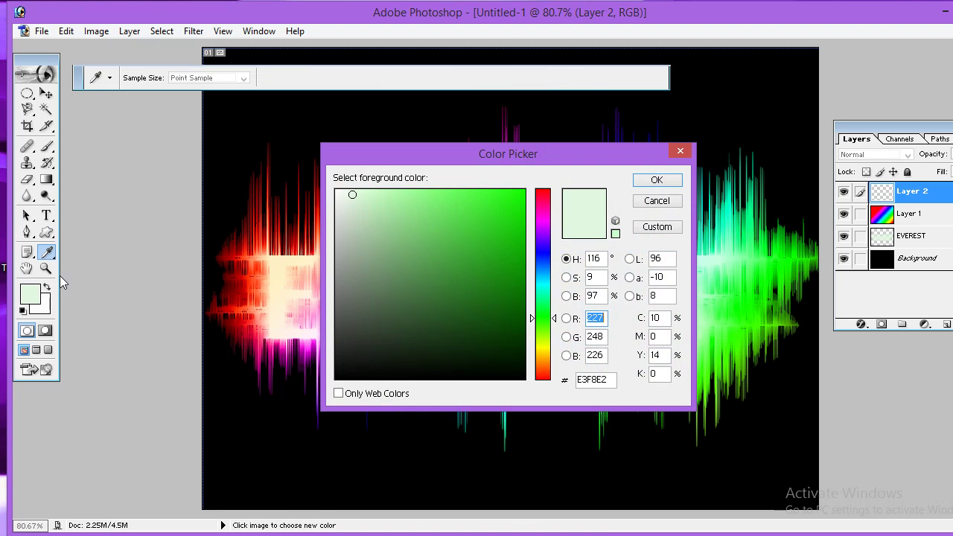
pyautogui.click(541, 247)
pyautogui.click(523, 208)
pyautogui.click(656, 179)
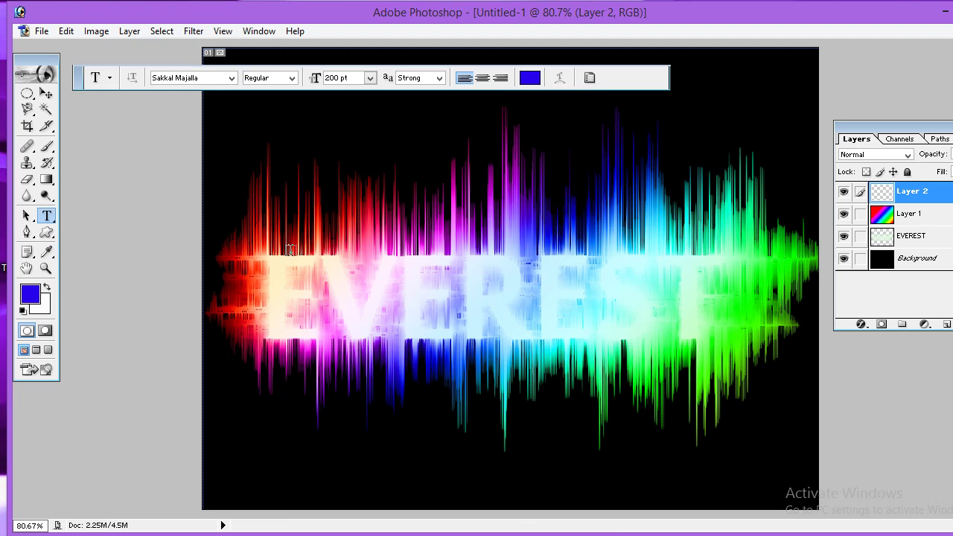
pyautogui.moveTo(250, 238); pyautogui.dragTo(741, 389)
pyautogui.write('E')
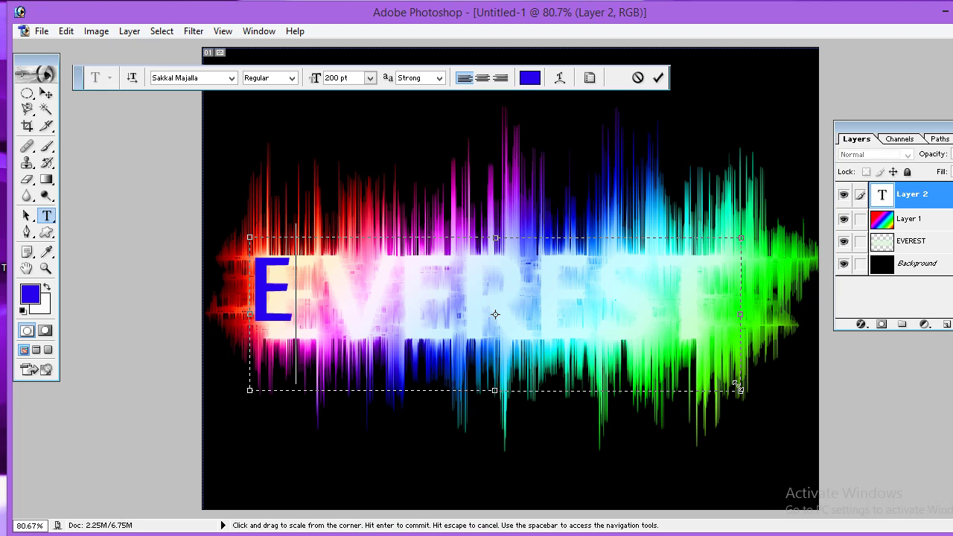
pyautogui.write('VEREST')
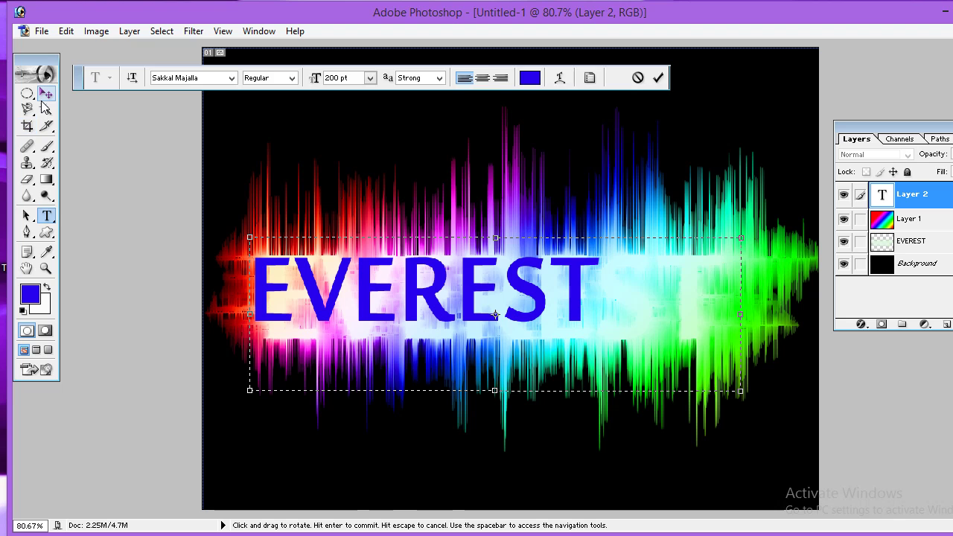
pyautogui.click(46, 94)
# Step: Stretch the blue EVEREST text to about 136% wide and 122% tall
pyautogui.hotkey('ctrl', 't')
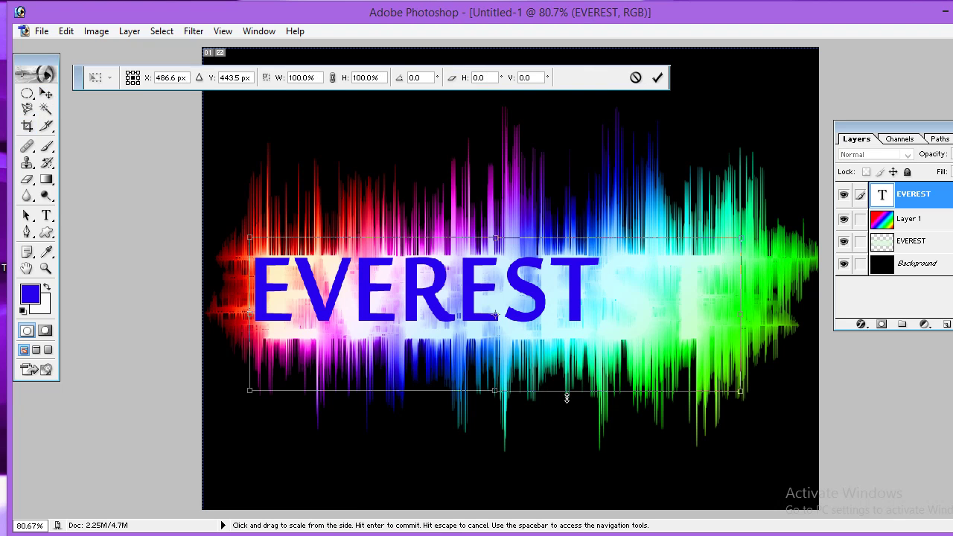
pyautogui.moveTo(569, 391); pyautogui.dragTo(569, 425)
pyautogui.moveTo(743, 330); pyautogui.dragTo(918, 334)
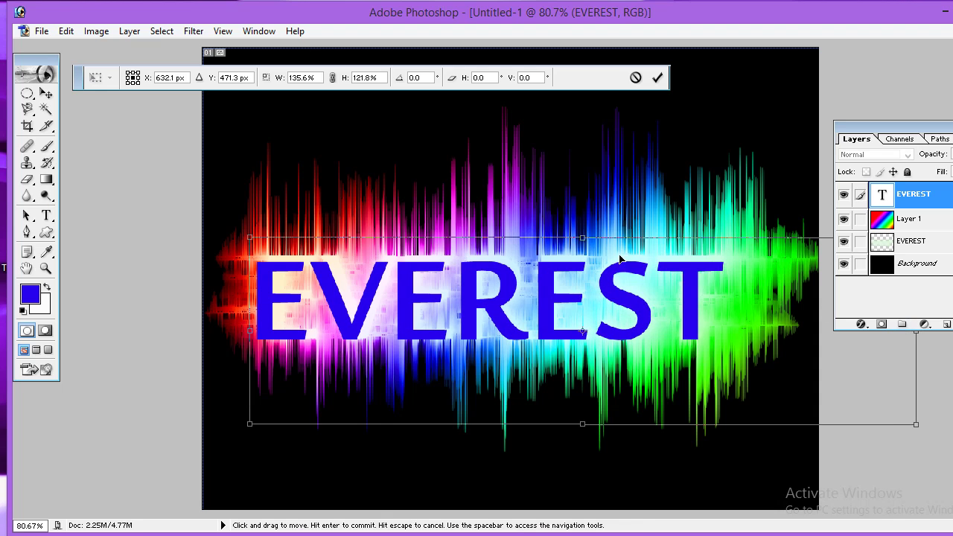
pyautogui.moveTo(582, 239); pyautogui.dragTo(591, 236)
pyautogui.press('Return')
pyautogui.click(39, 31)
pyautogui.click(87, 168)
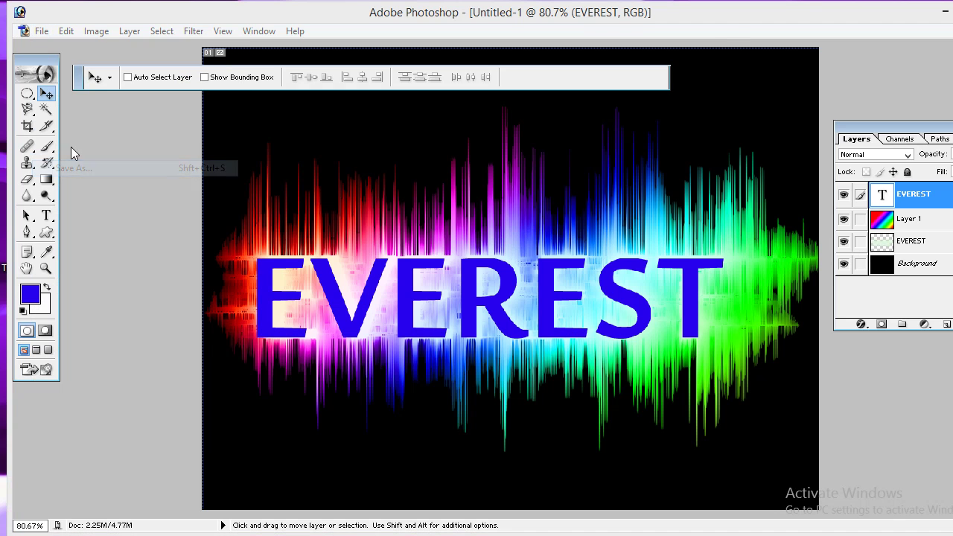
# Step: Save the artwork to the Desktop as JPEG KATARI.jpg, then close without saving the layered version
pyautogui.click(341, 138)
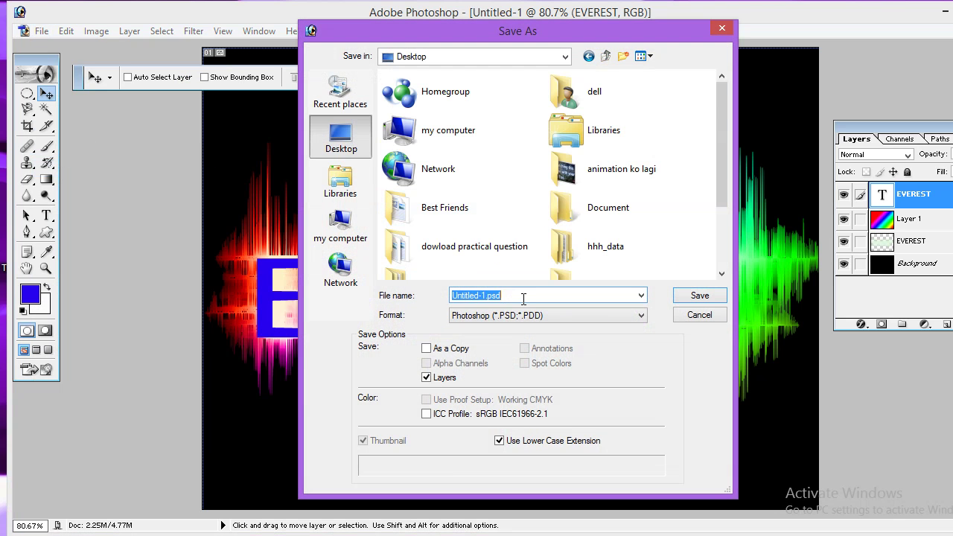
pyautogui.press('BackSpace')
pyautogui.write('KATARI')
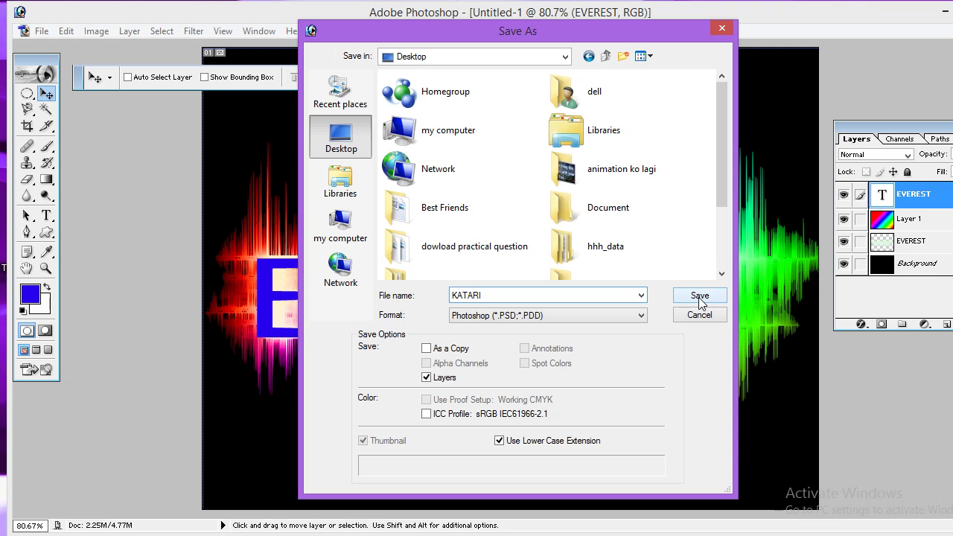
pyautogui.click(579, 316)
pyautogui.click(491, 383)
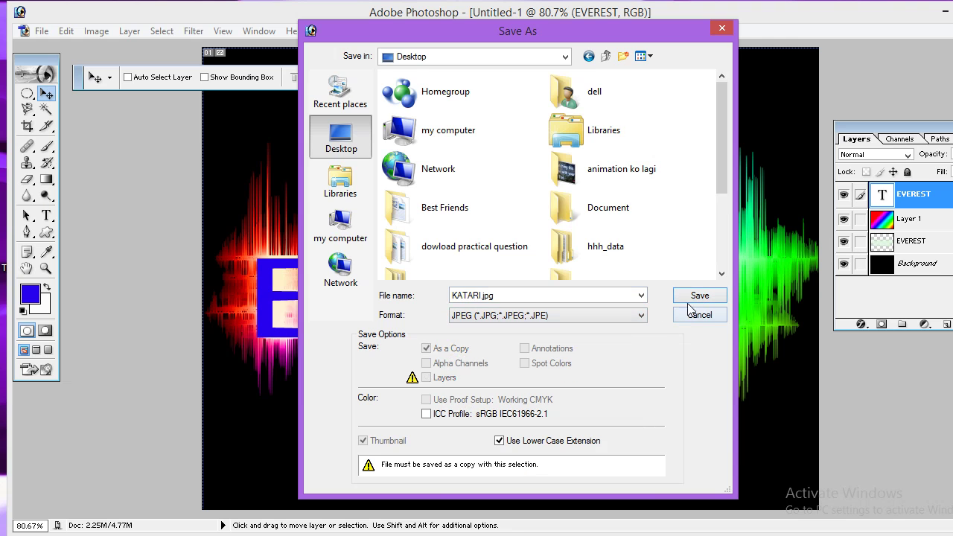
pyautogui.click(697, 295)
pyautogui.click(616, 178)
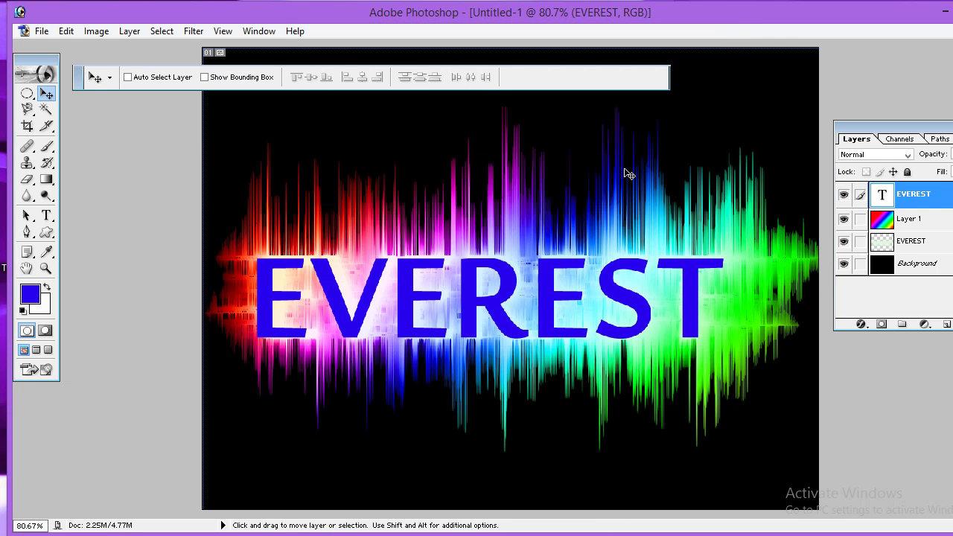
pyautogui.hotkey('ctrl', 'q')
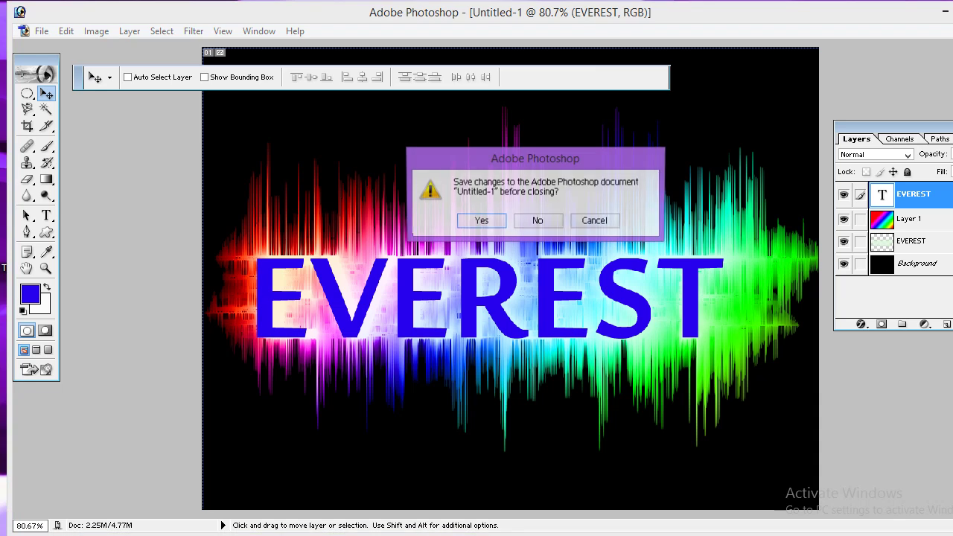
pyautogui.click(543, 222)
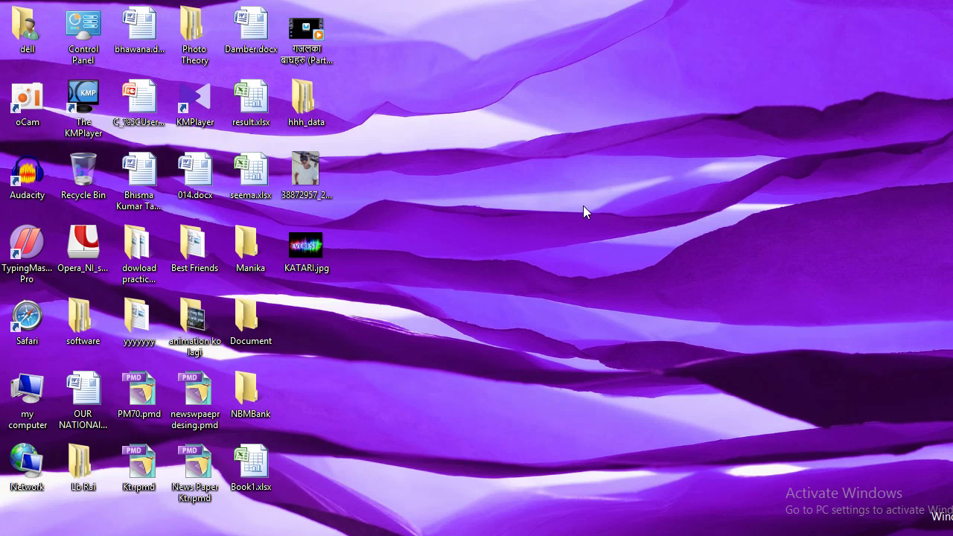
# Step: Set KATARI.jpg as the desktop background and refresh the desktop
pyautogui.rightClick(317, 251)
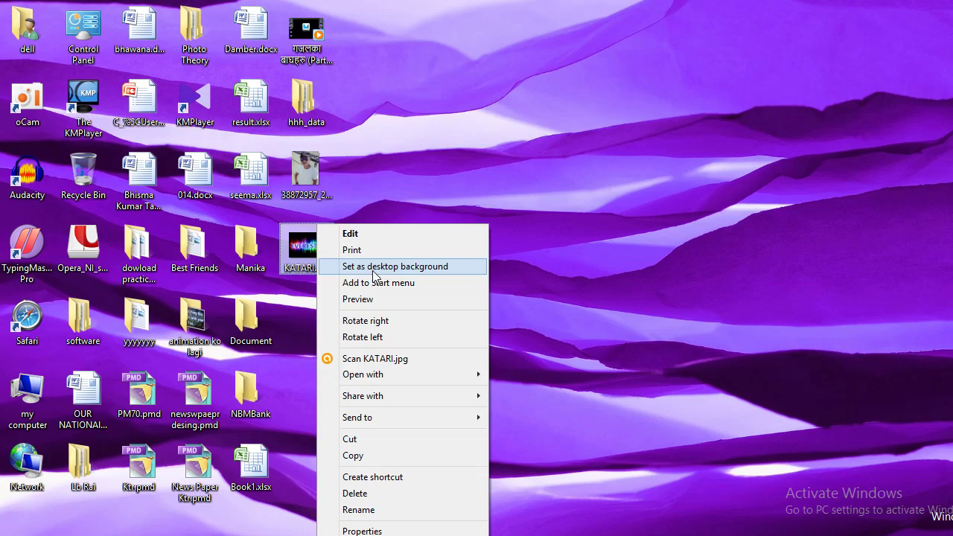
pyautogui.click(373, 270)
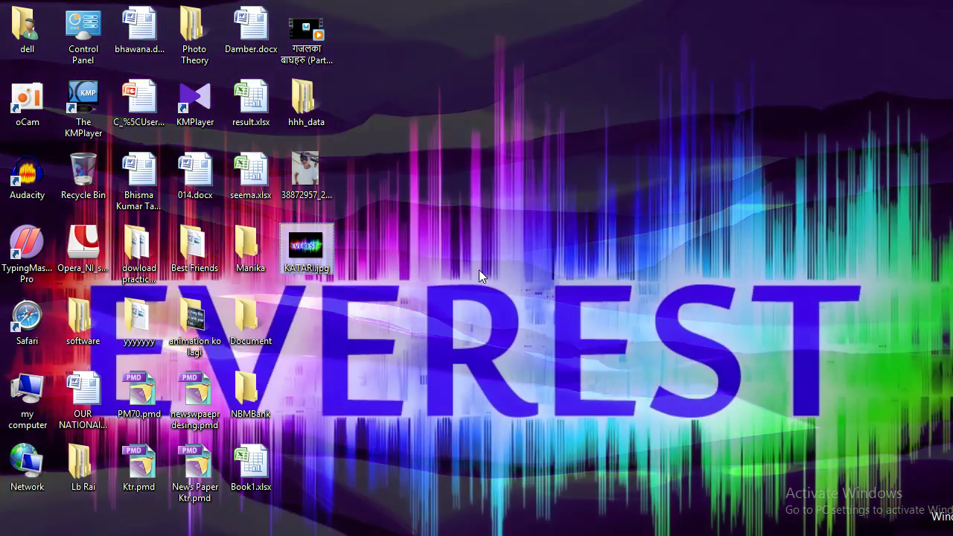
pyautogui.rightClick(492, 263)
pyautogui.click(530, 304)
# Step: Refresh the desktop repeatedly until the new KATARI wallpaper shows behind the icons
pyautogui.rightClick(495, 251)
pyautogui.click(538, 296)
pyautogui.rightClick(507, 256)
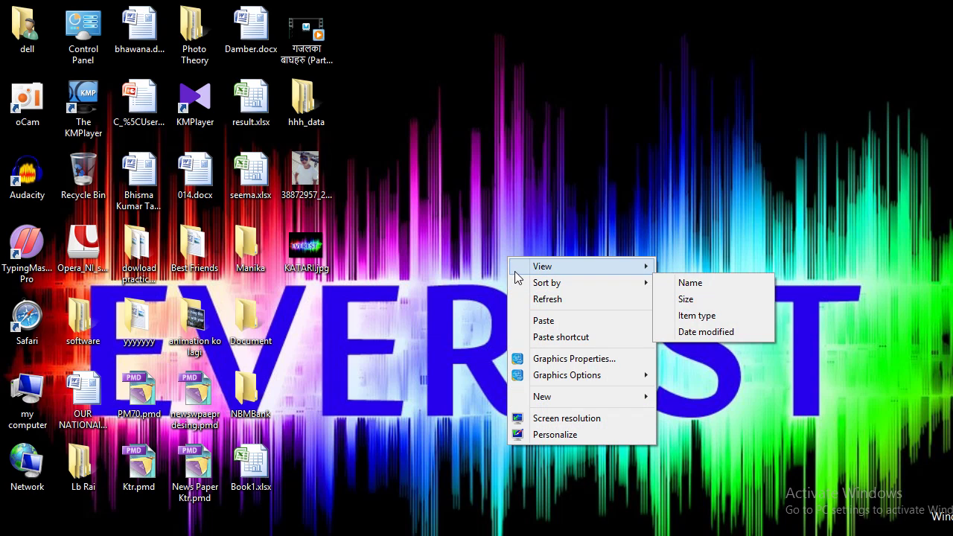
pyautogui.click(547, 302)
pyautogui.rightClick(482, 270)
pyautogui.click(533, 314)
pyautogui.rightClick(482, 282)
pyautogui.click(527, 323)
pyautogui.rightClick(511, 291)
pyautogui.click(549, 339)
pyautogui.rightClick(478, 267)
pyautogui.click(525, 314)
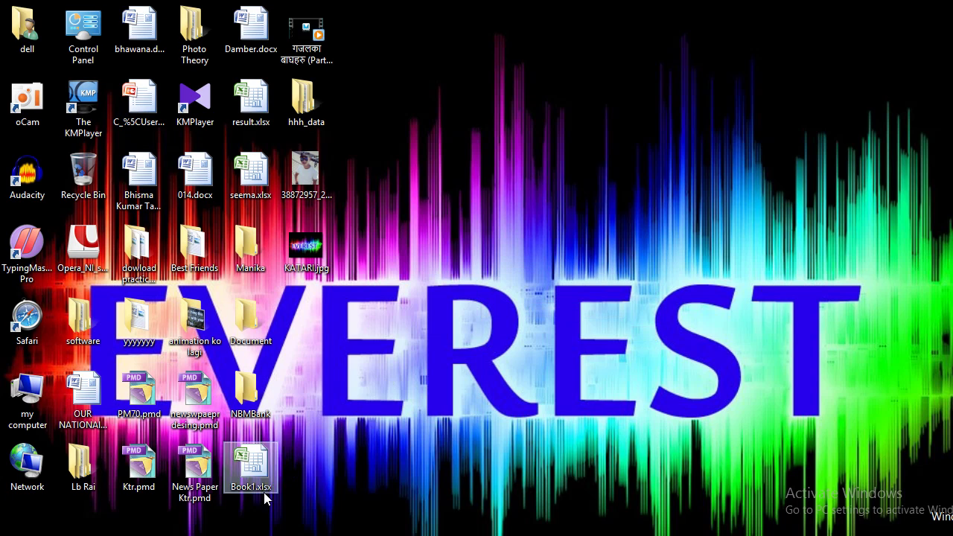
pyautogui.press('F2')
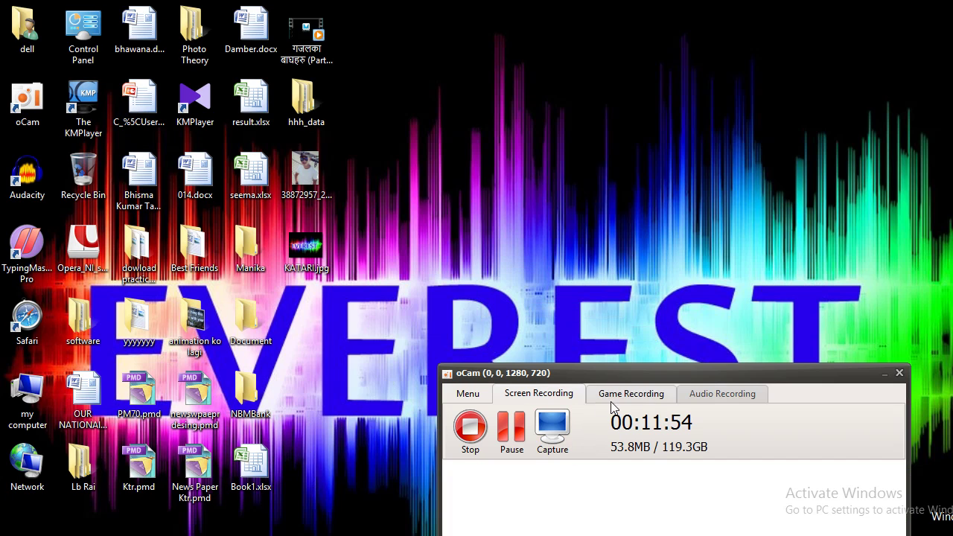